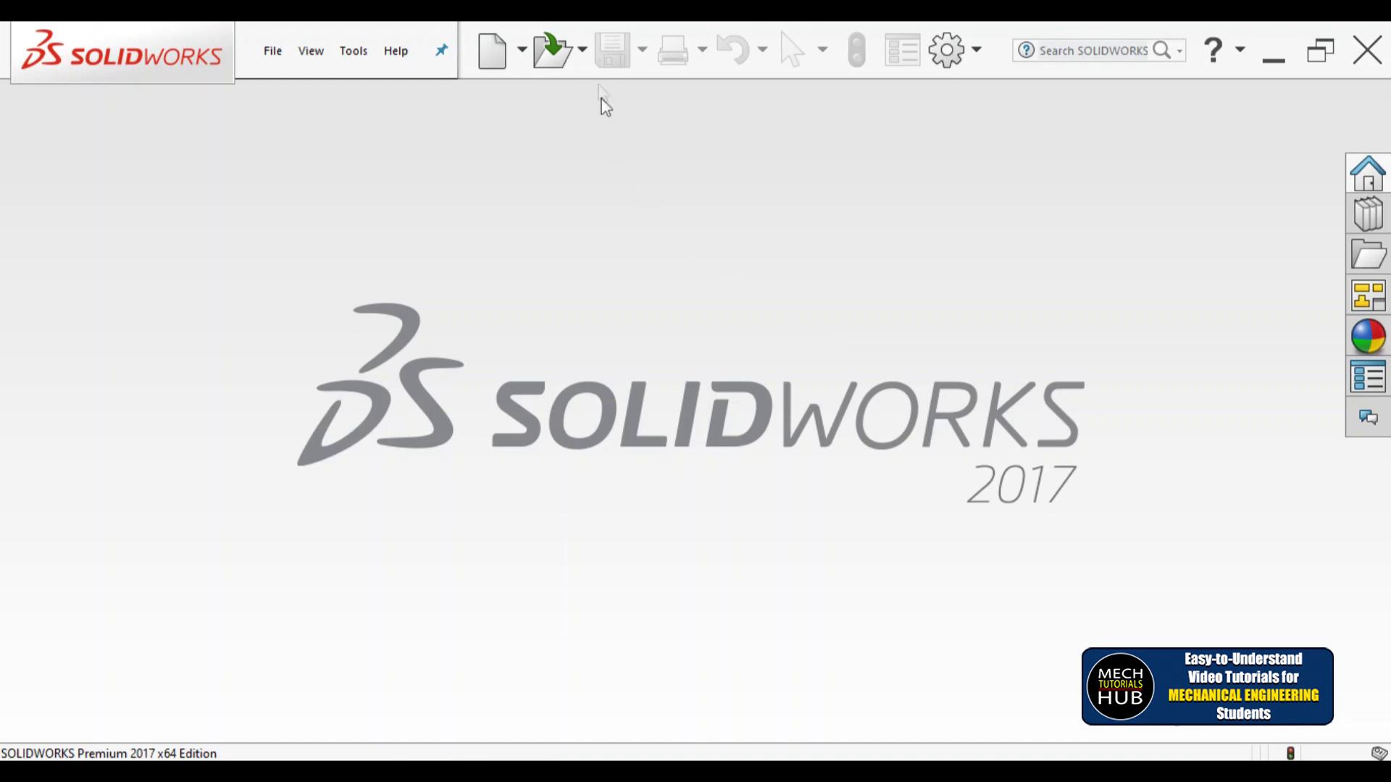
Skip opening a file and start a new drawing on an A0 (ANSI) Landscape sheet.
left_click(552, 51)
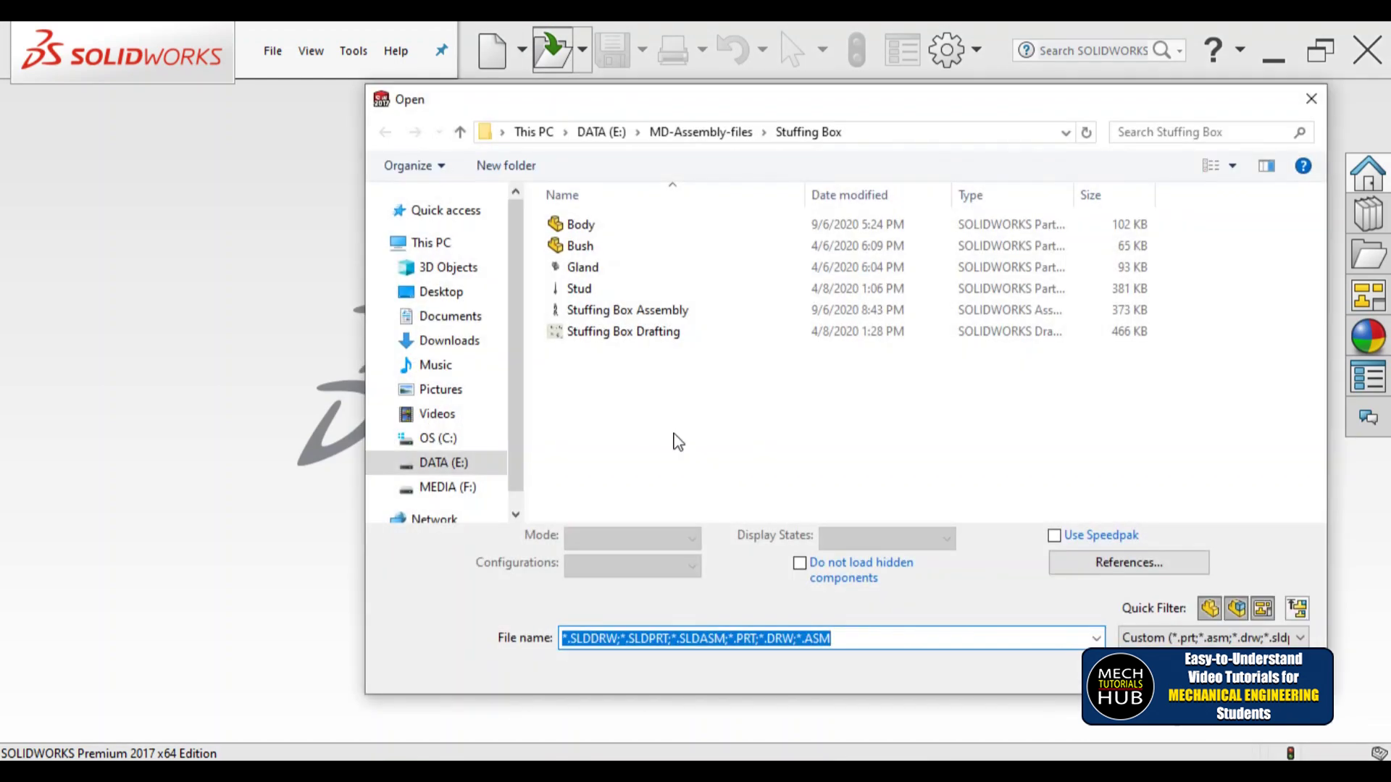
key("Escape")
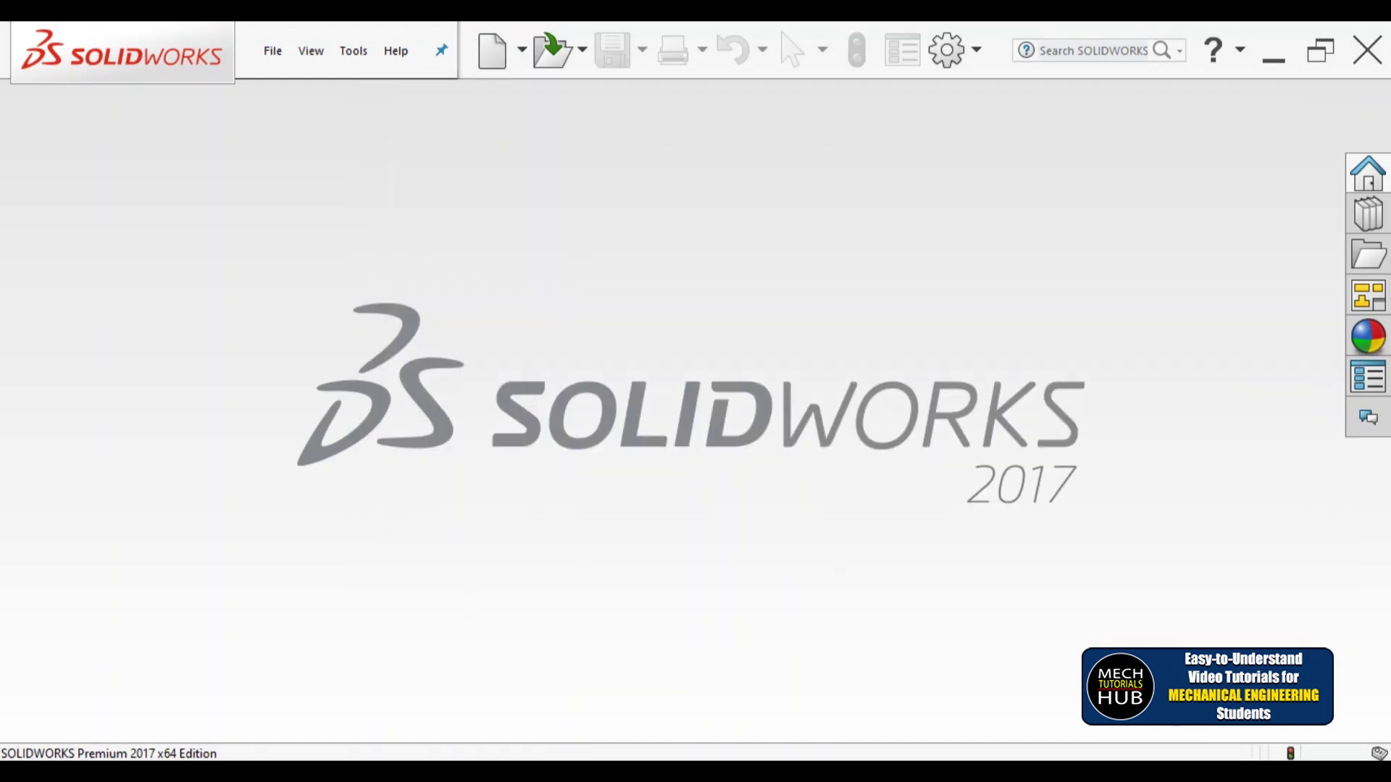
left_click(497, 55)
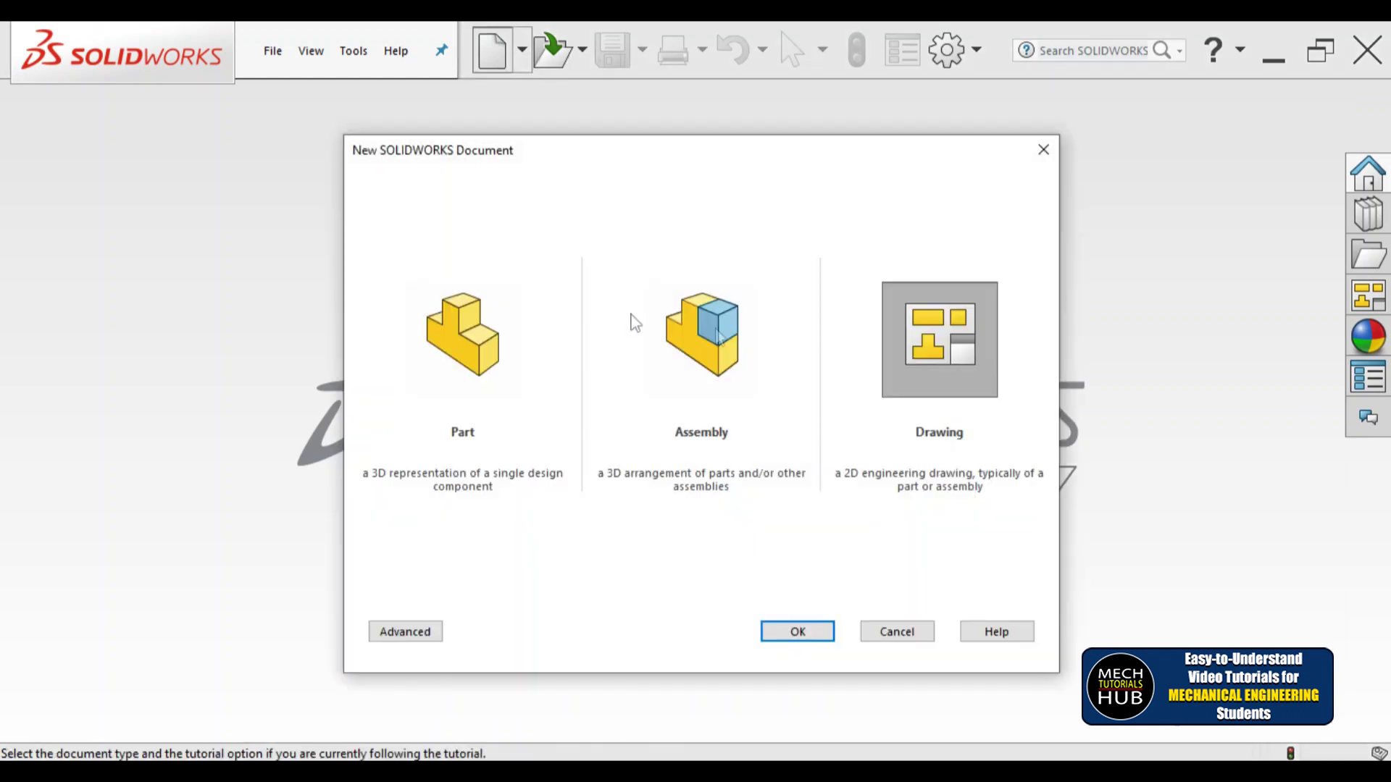
left_click(811, 640)
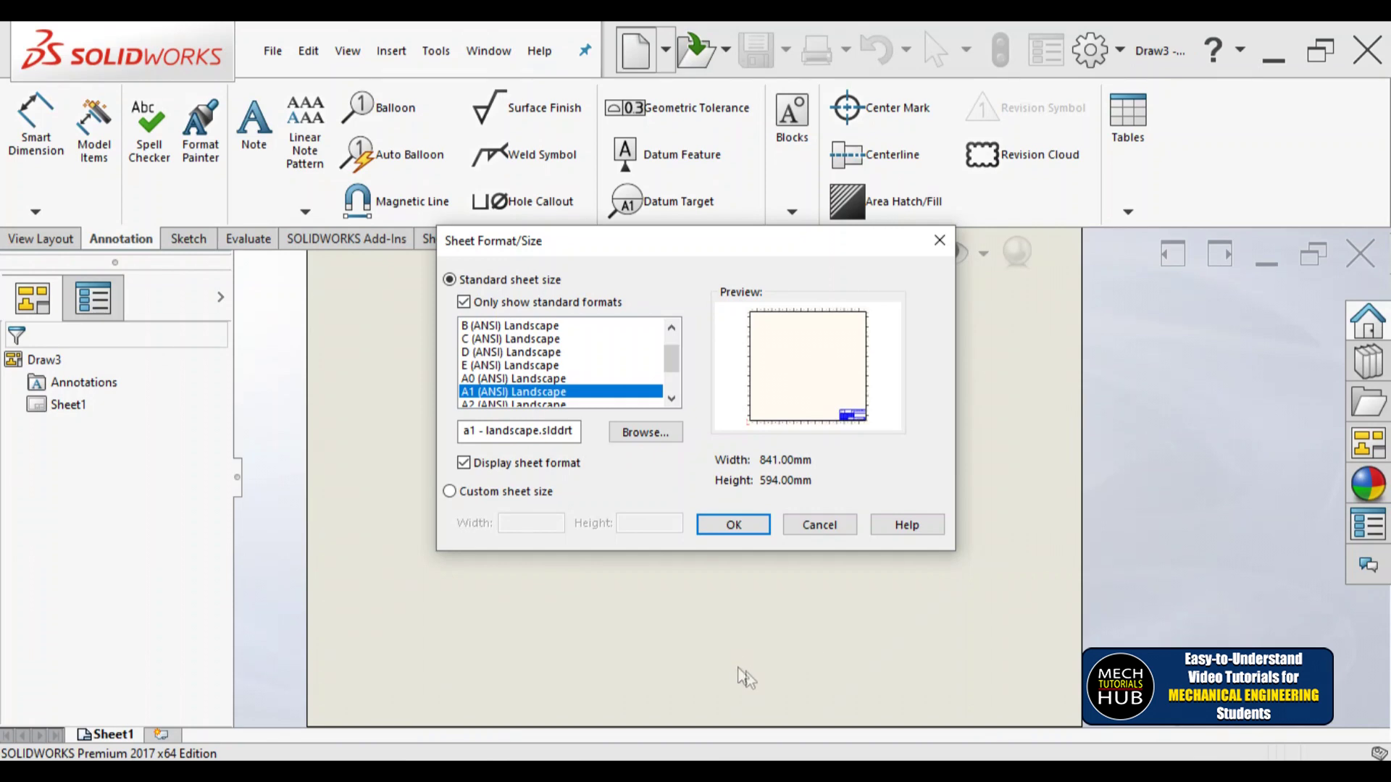
left_click(499, 380)
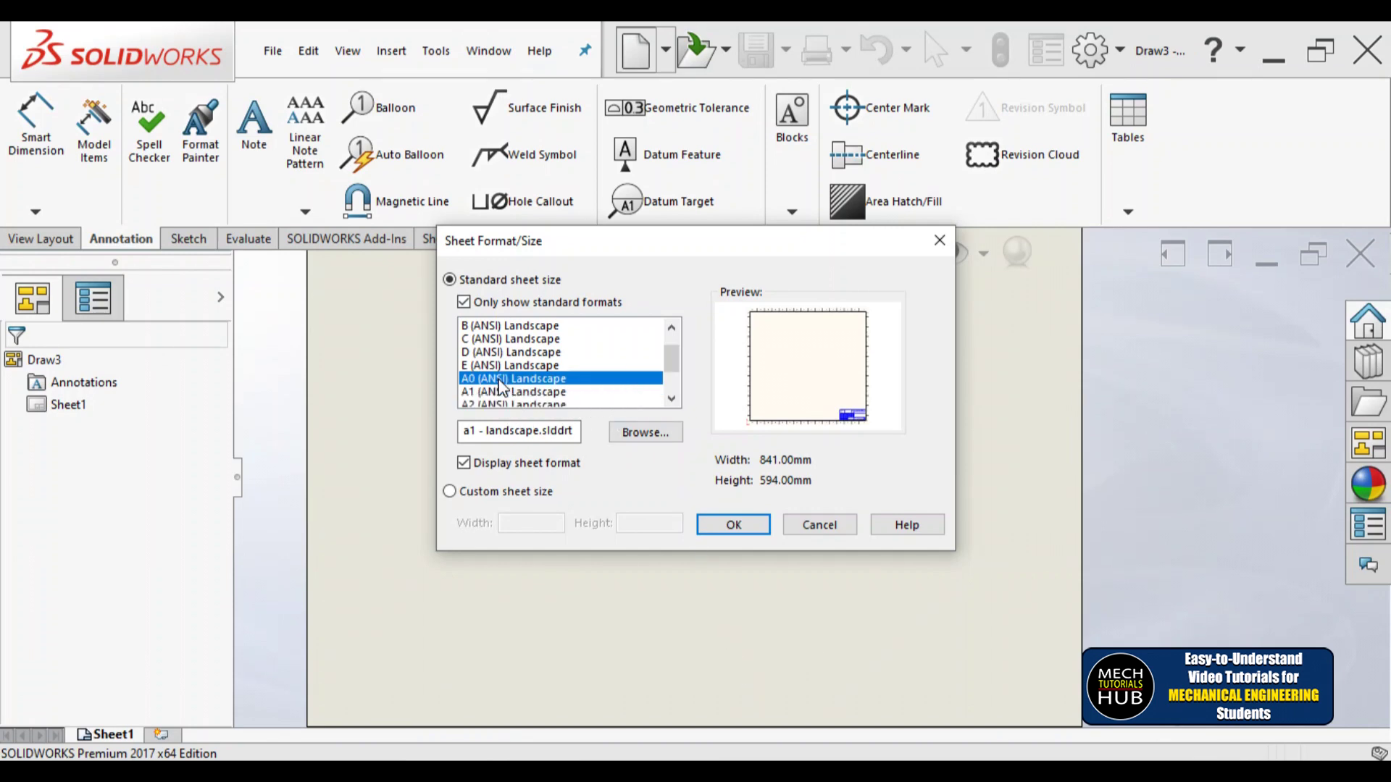
left_click(724, 526)
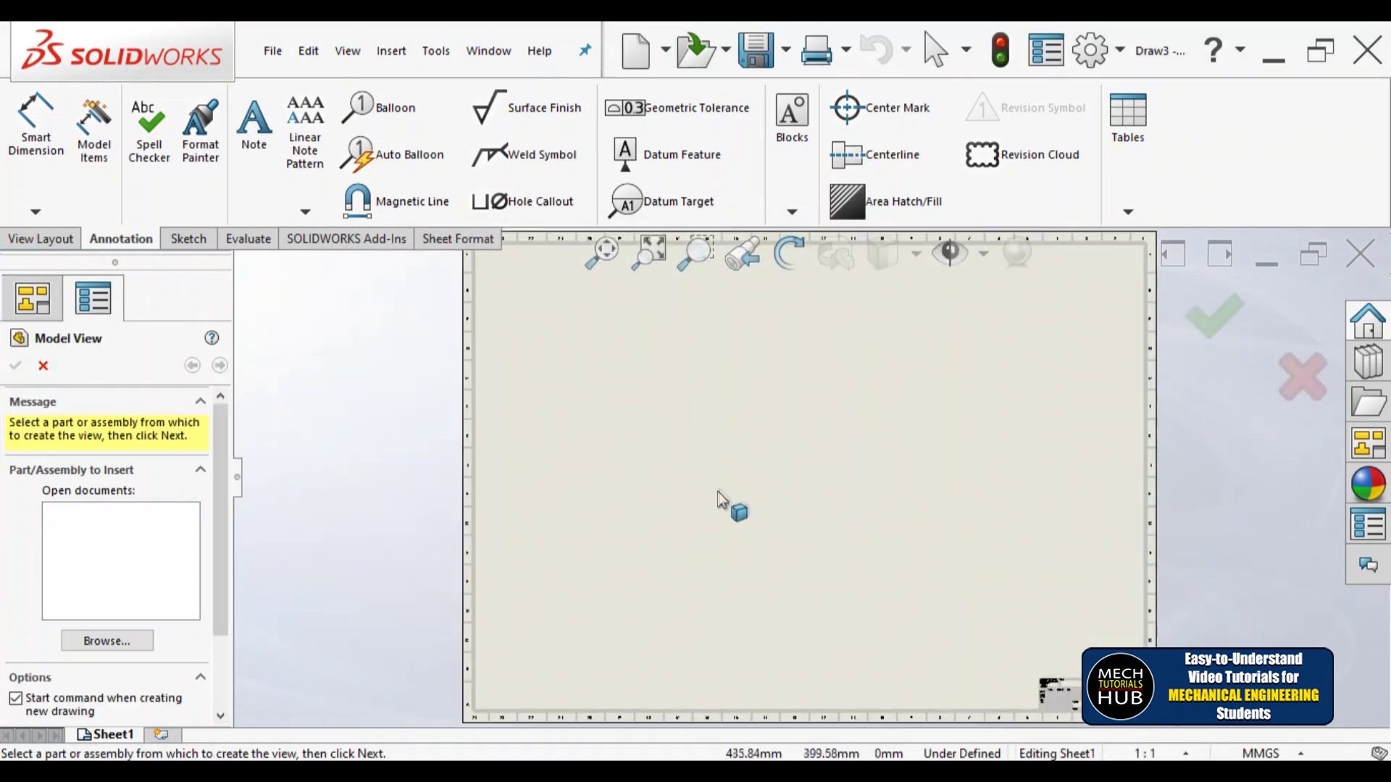
Fit the sheet and load Stuffing Box Assembly from MD-Assembly-files > Stuffing Box into Model View.
key("f")
scroll(797, 507, "up", 2)
left_click(601, 251)
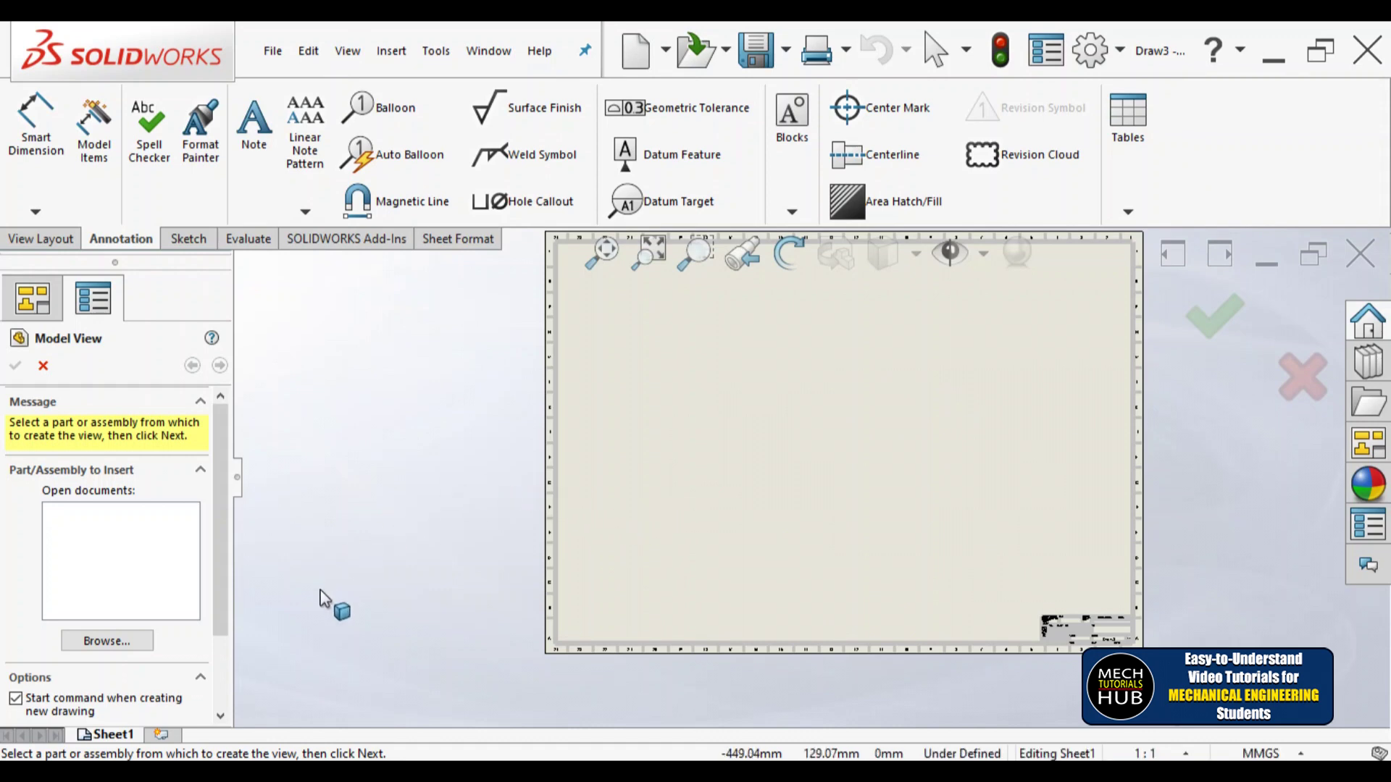
left_click(122, 642)
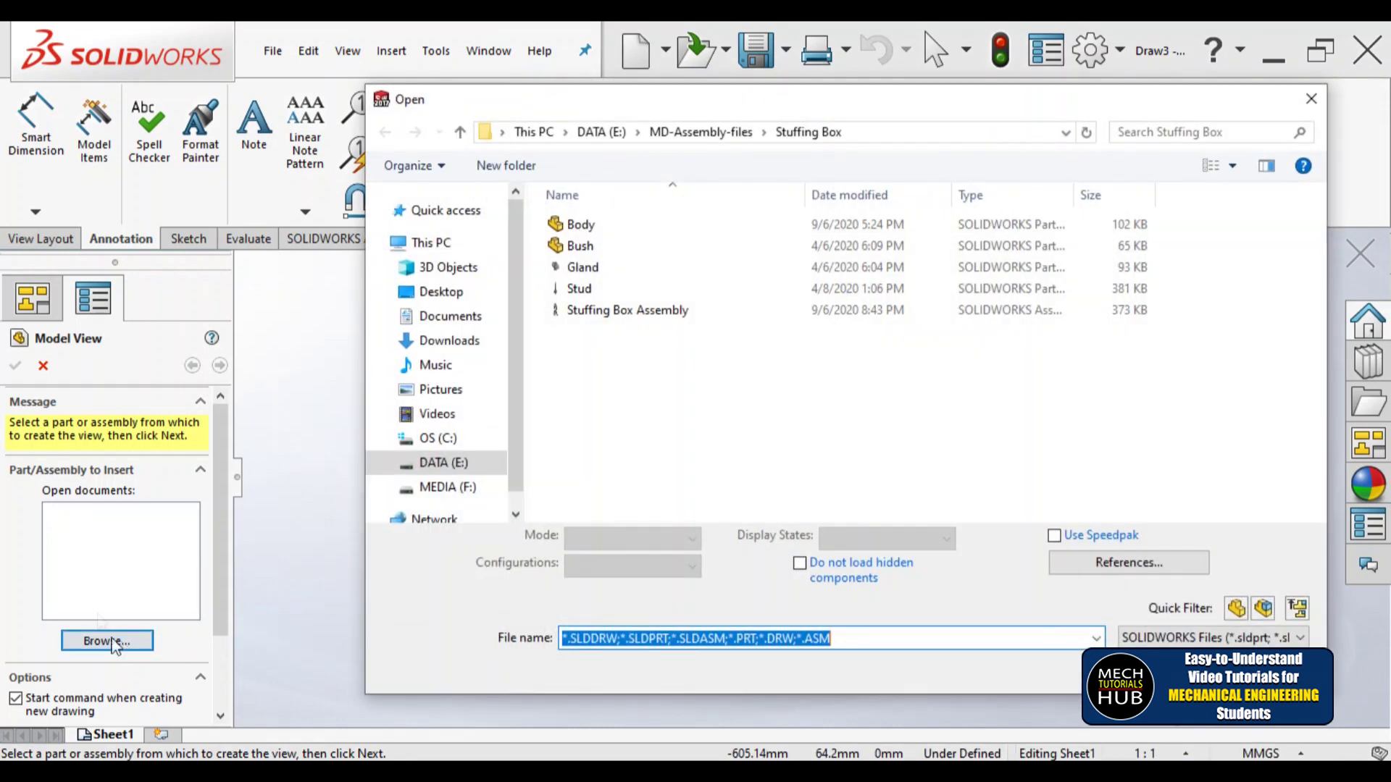
left_click(700, 133)
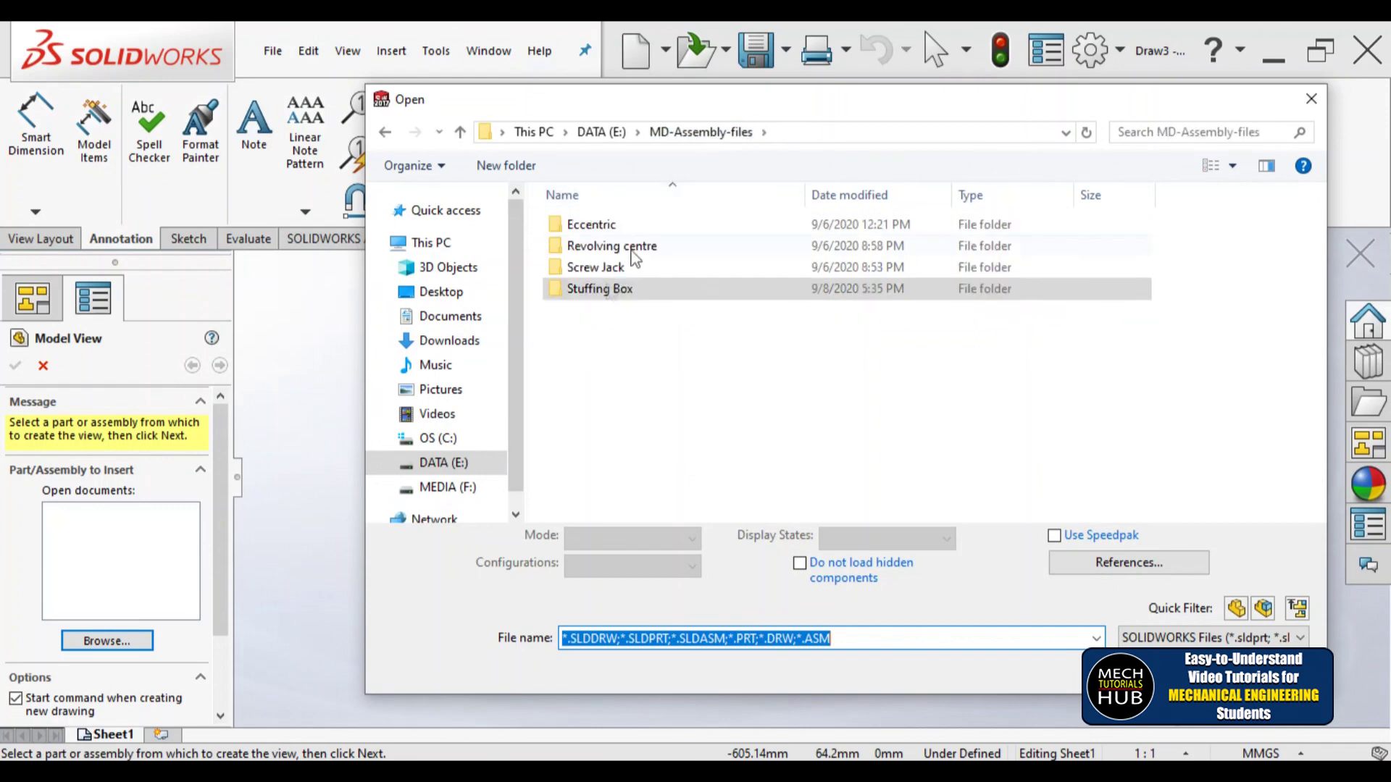
double_click(605, 290)
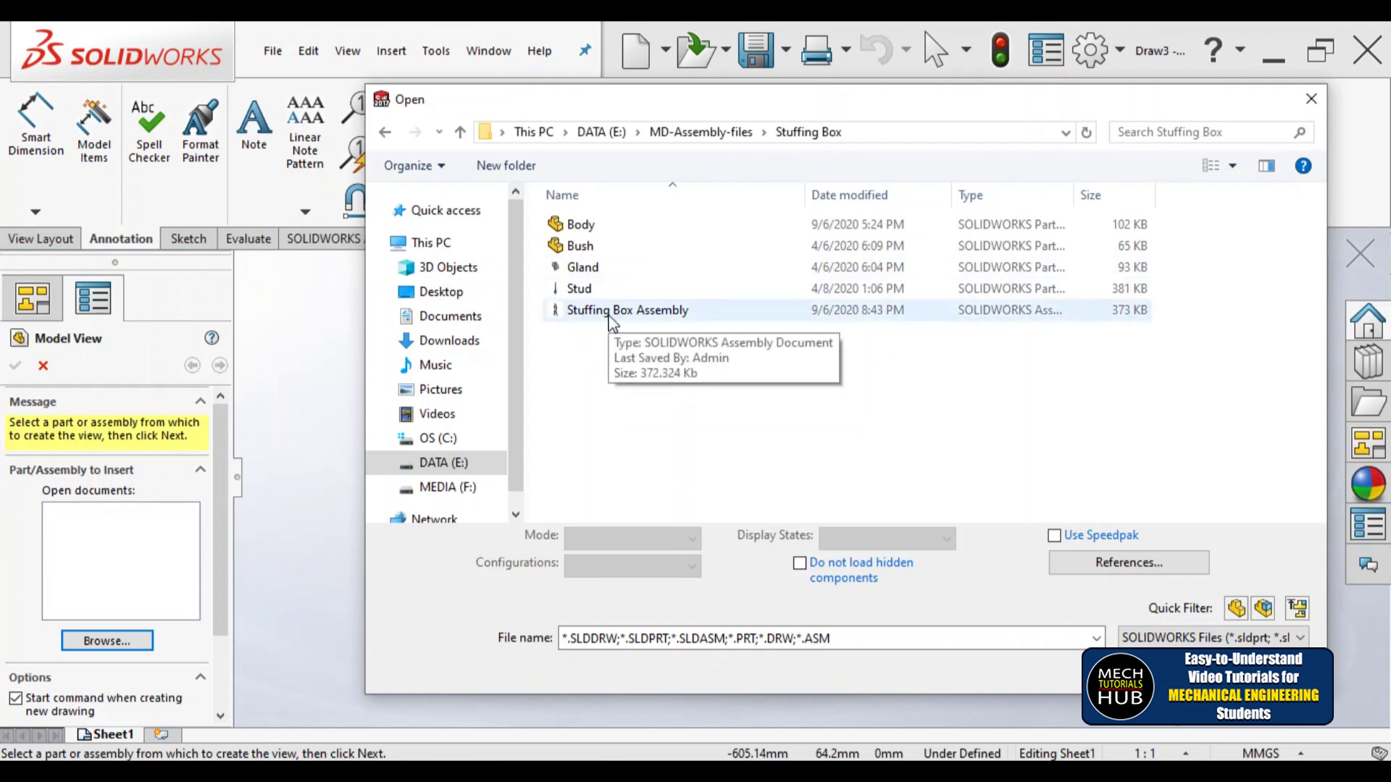
double_click(612, 310)
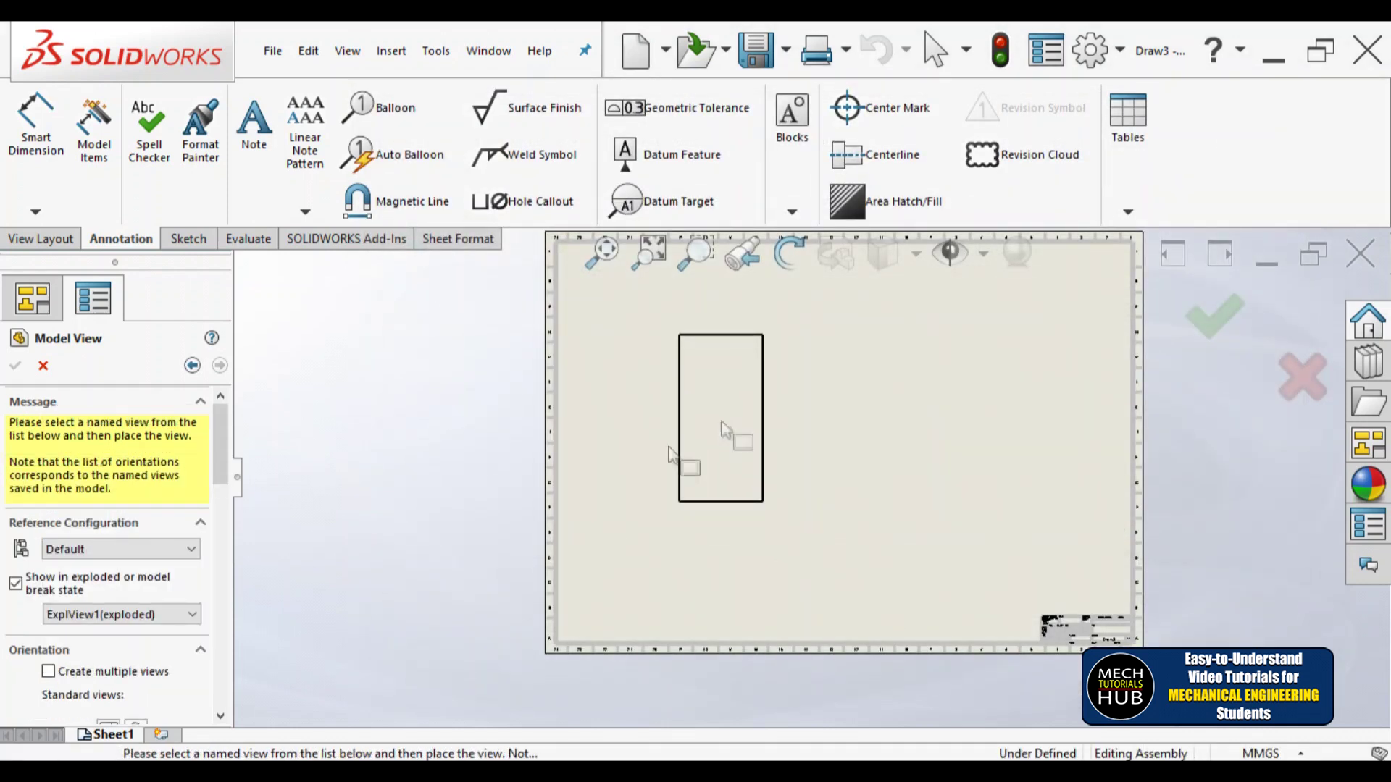
Place an isometric exploded view left of sheet centre and switch it to a custom scale.
left_click_drag(221, 482, 224, 552)
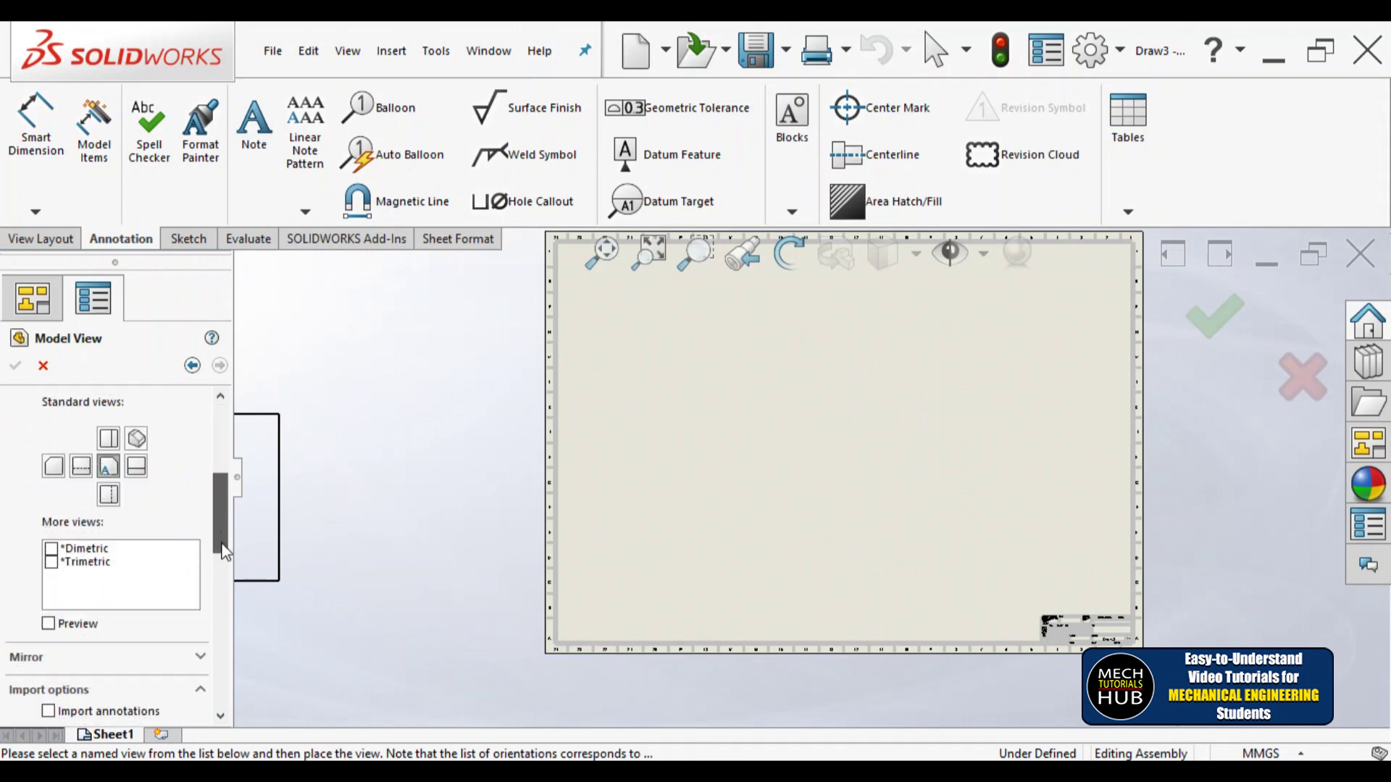
left_click(136, 438)
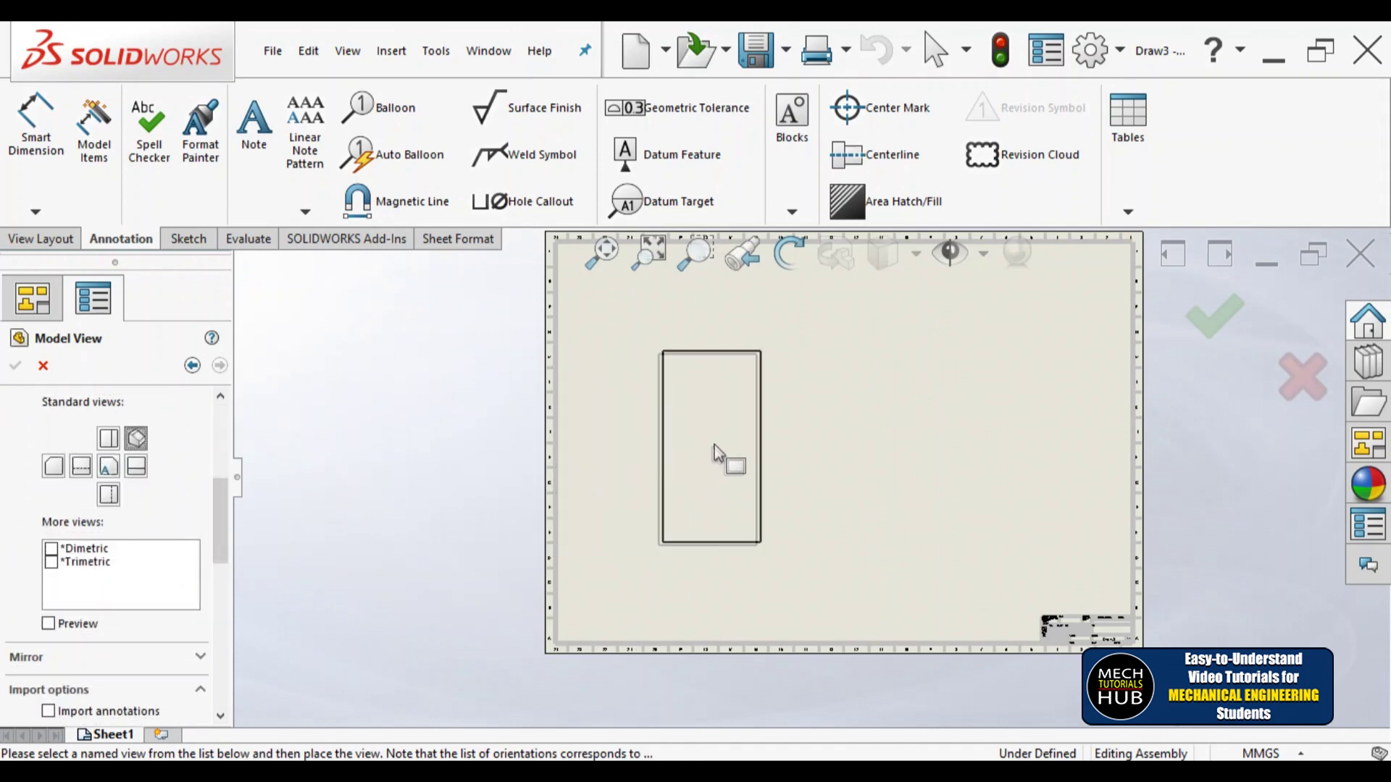
left_click(717, 446)
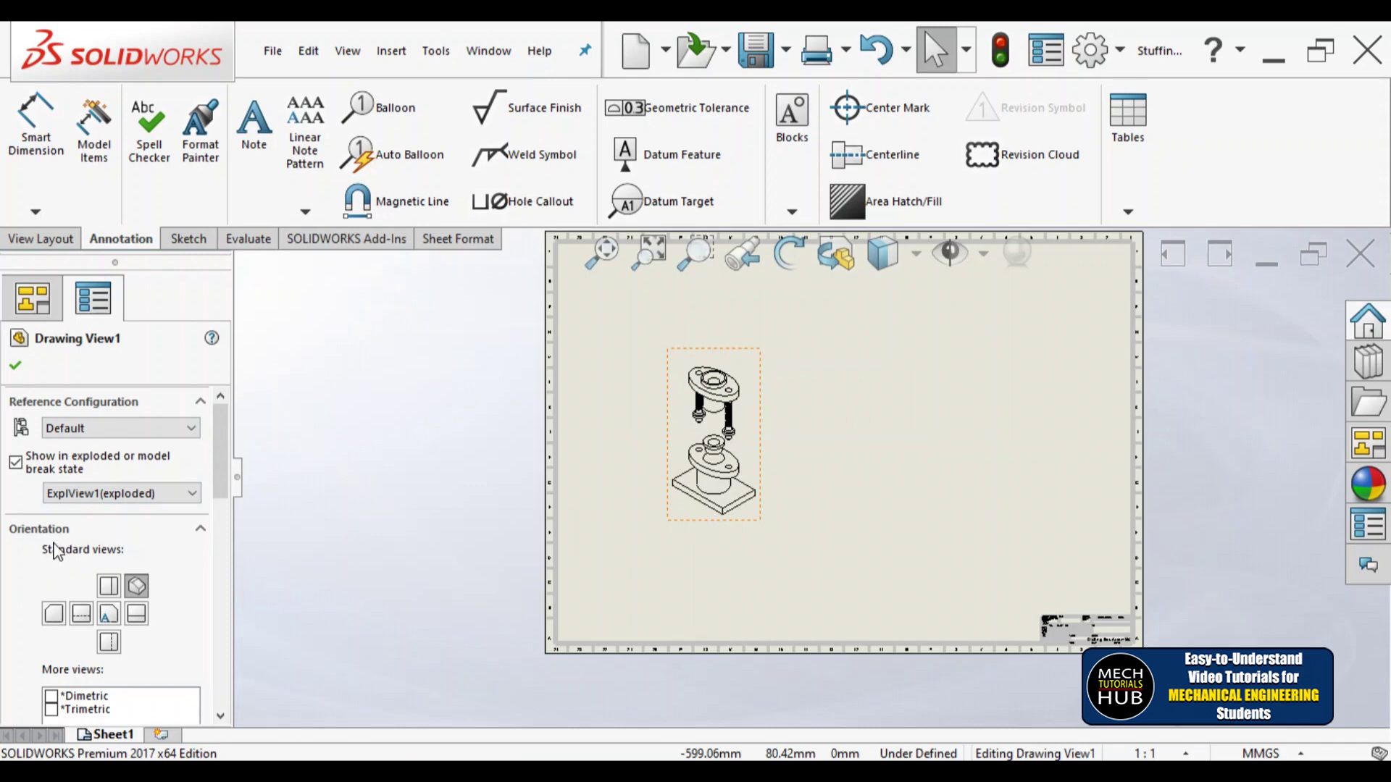
left_click(145, 593)
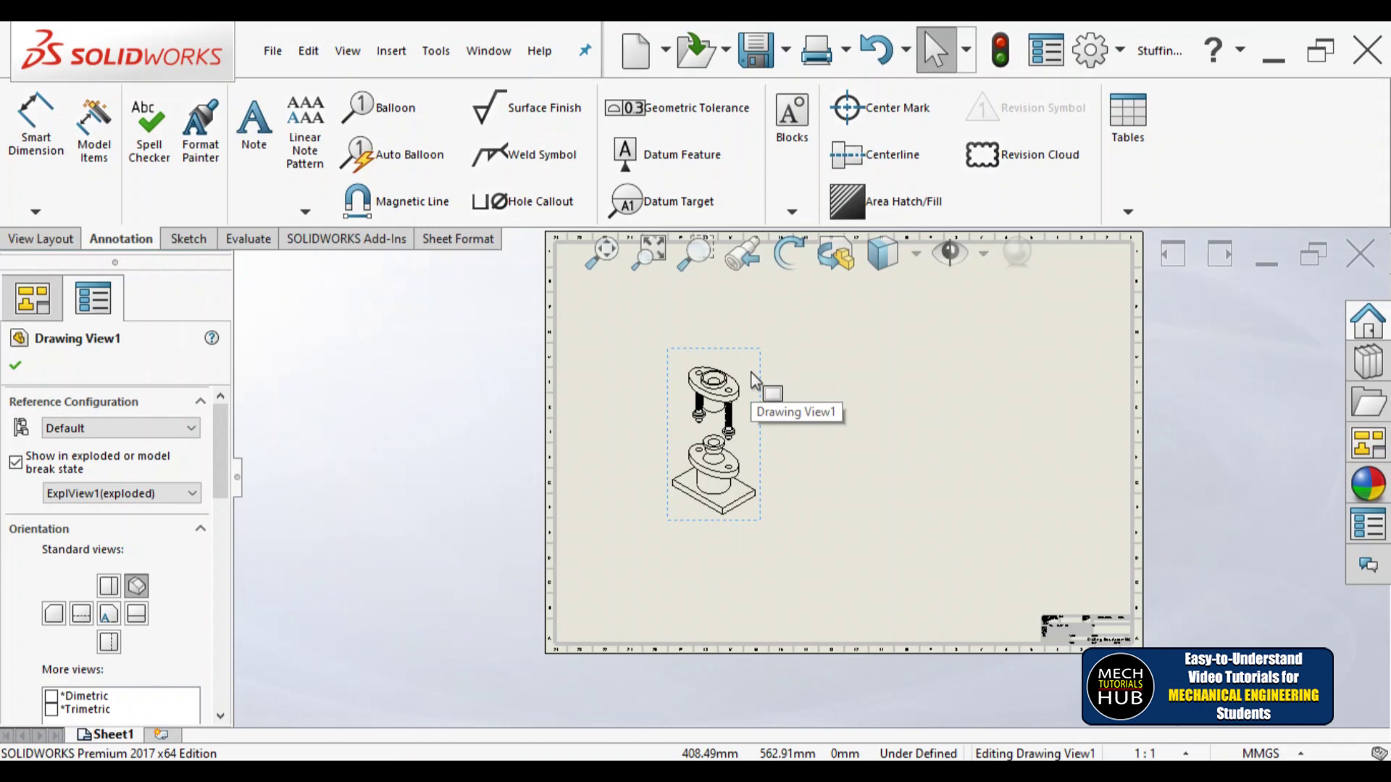
left_click_drag(223, 485, 242, 655)
left_click(49, 556)
left_click(190, 584)
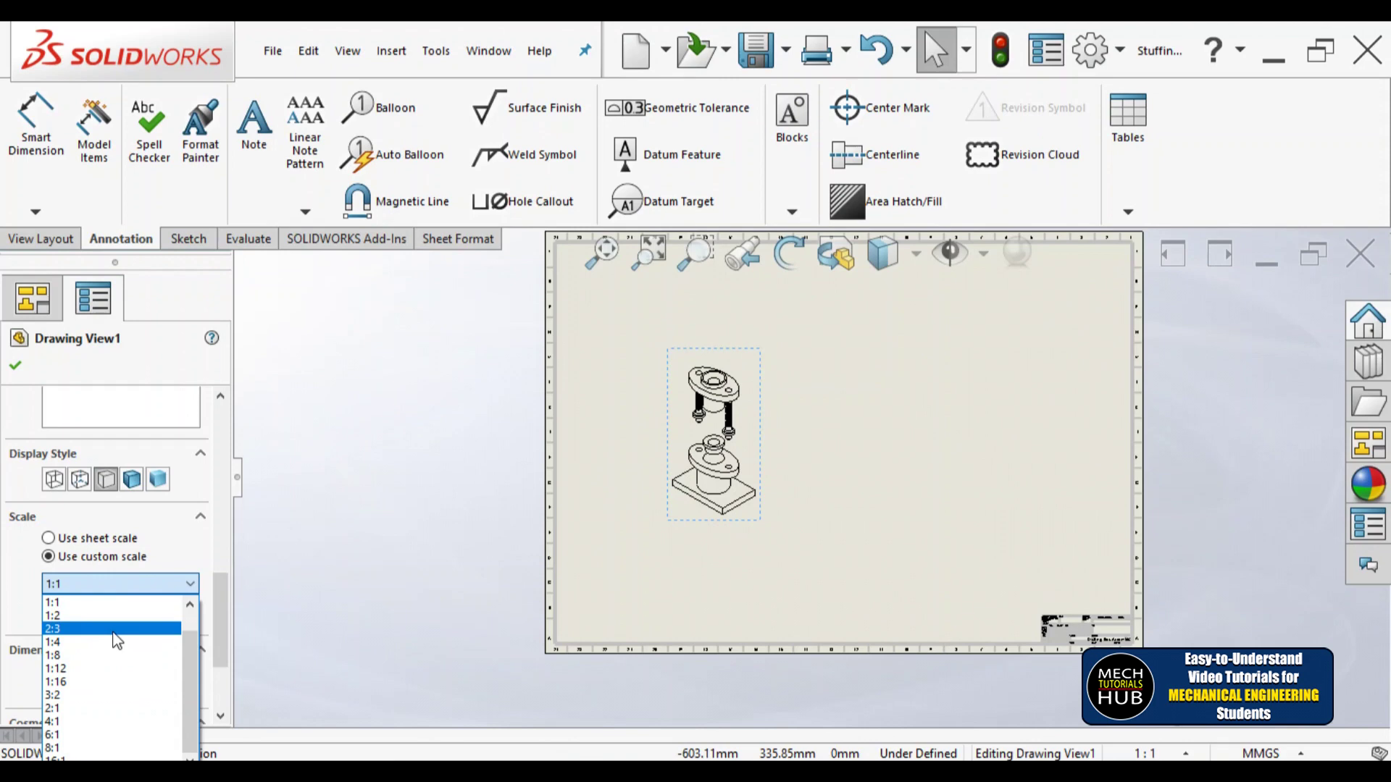
Set the view's custom scale to 2:1 after trying 2:3, accept it, and fit the sheet.
left_click(112, 629)
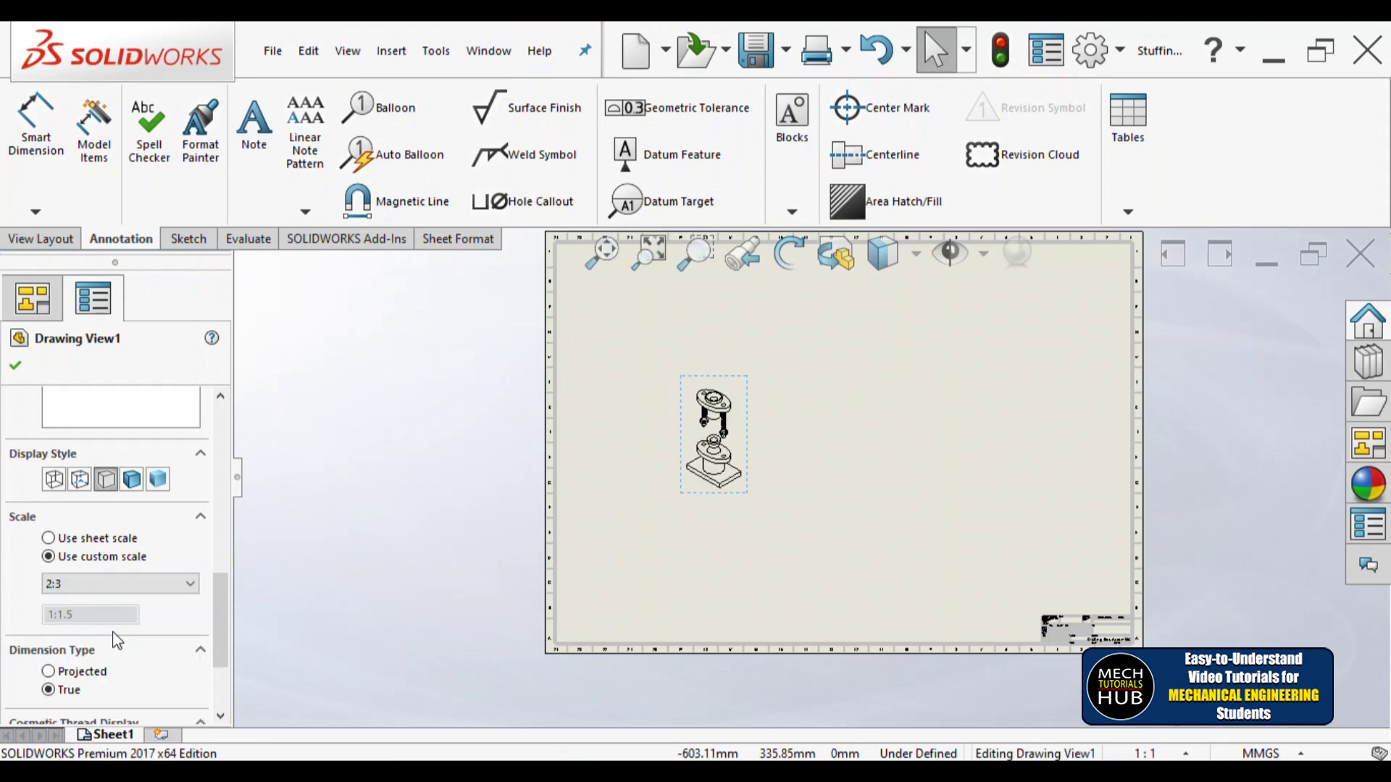
left_click(190, 583)
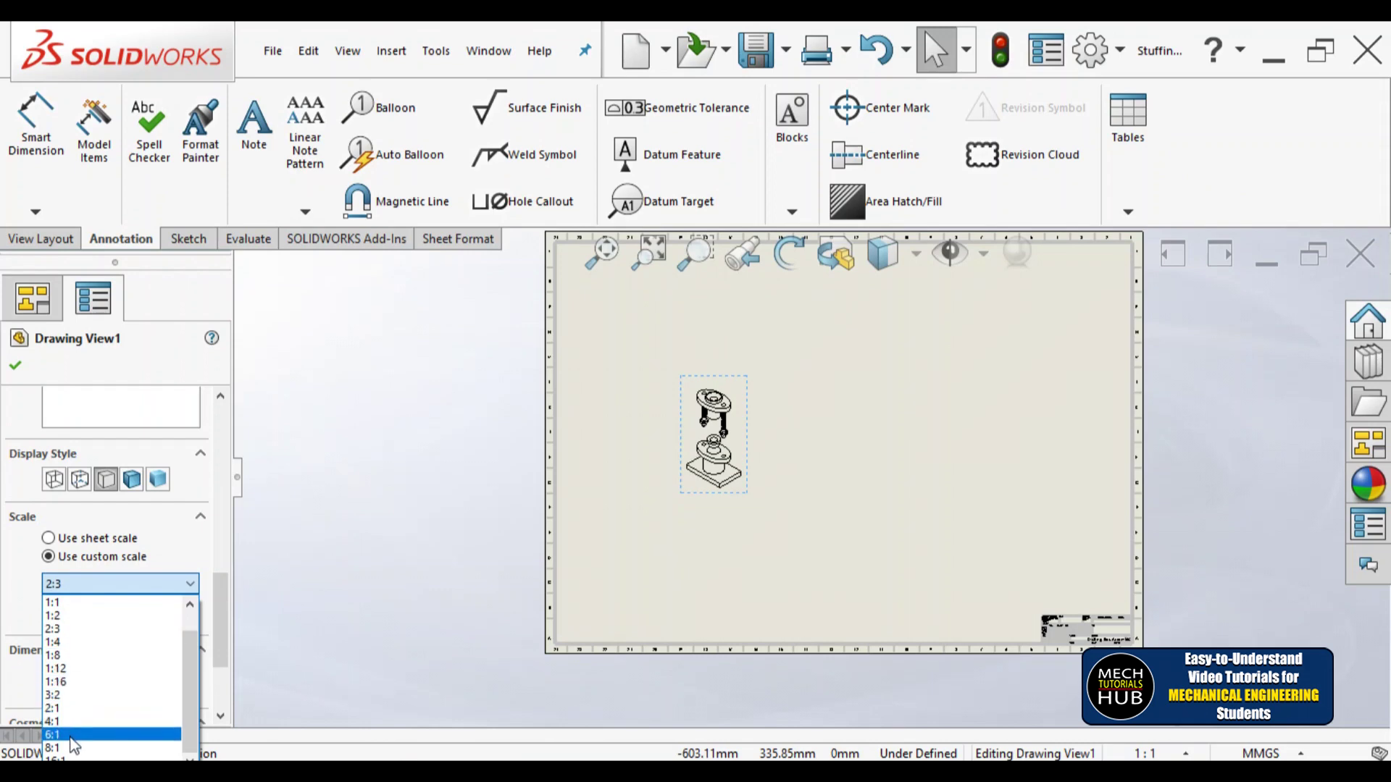
left_click(73, 708)
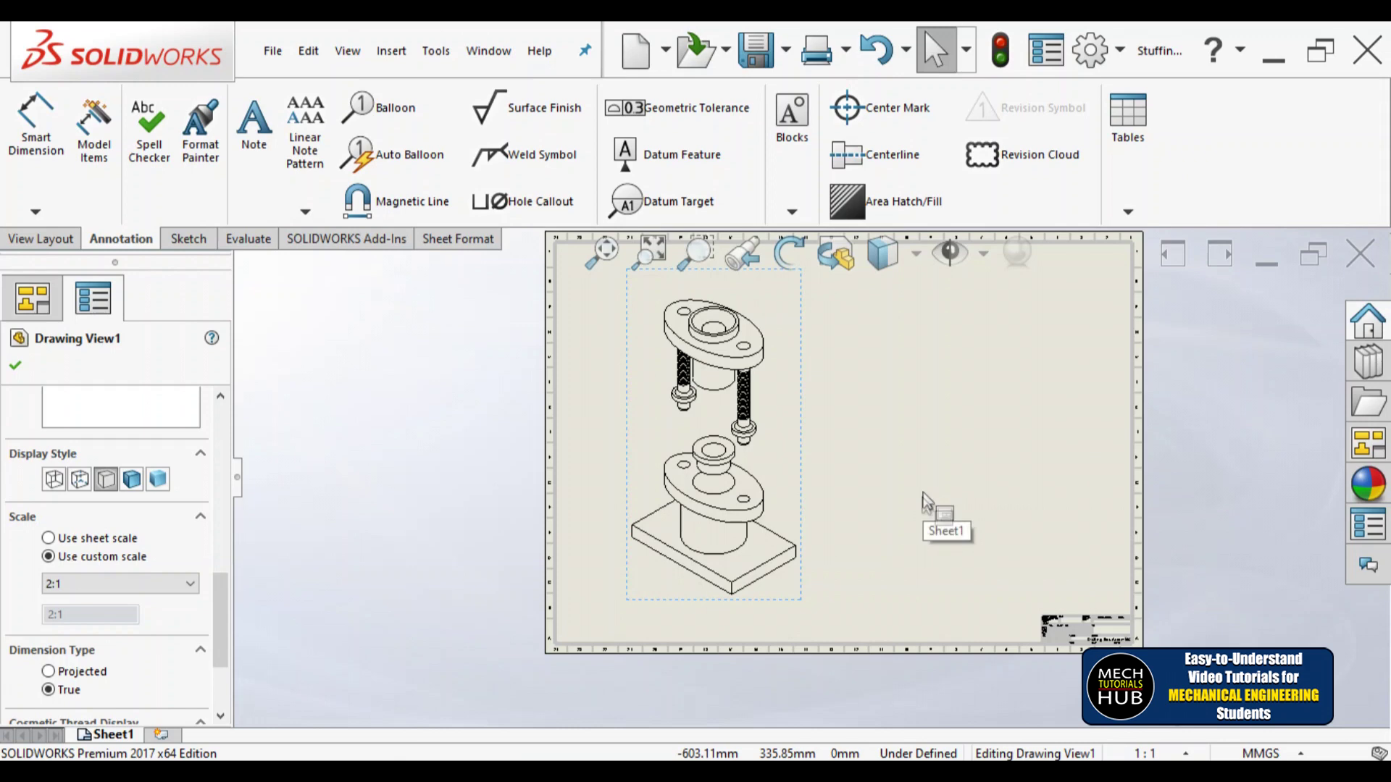
left_click(902, 528)
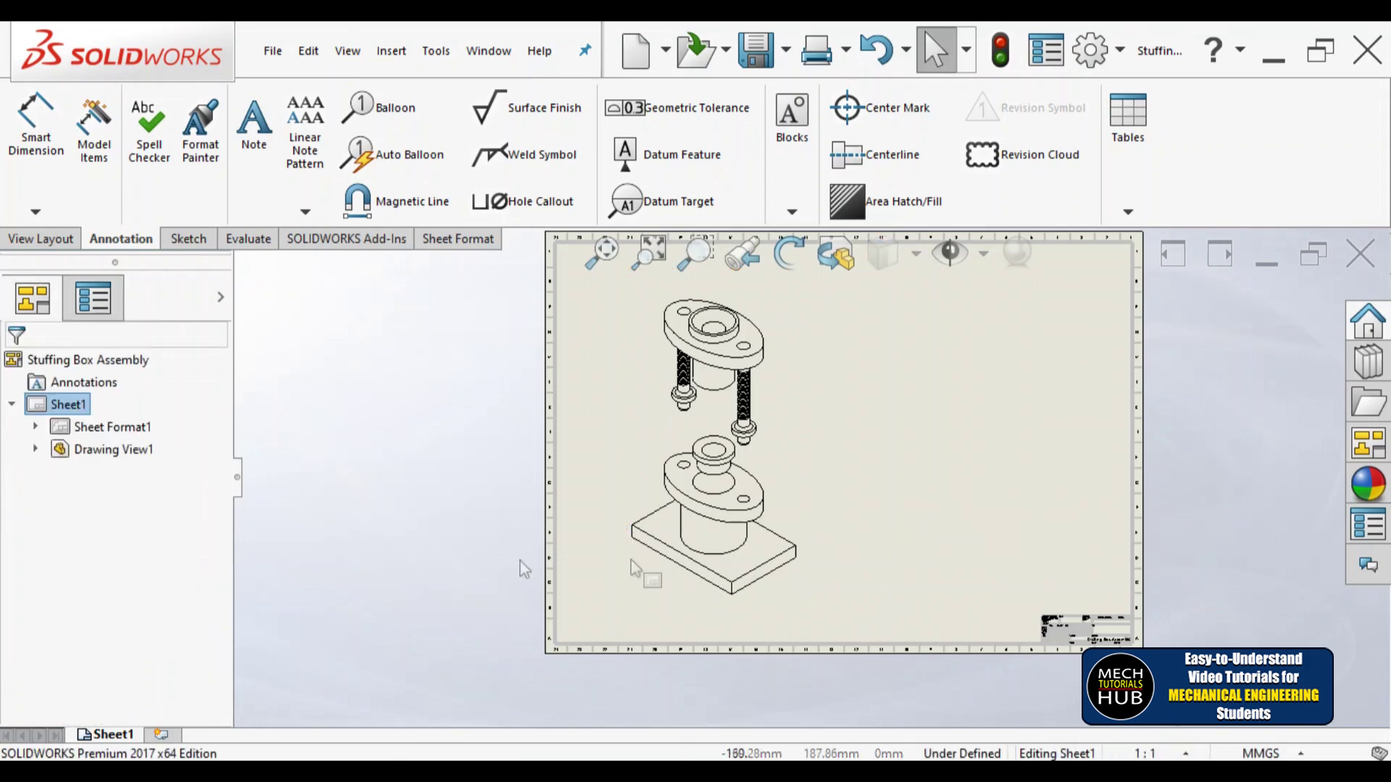
key("f")
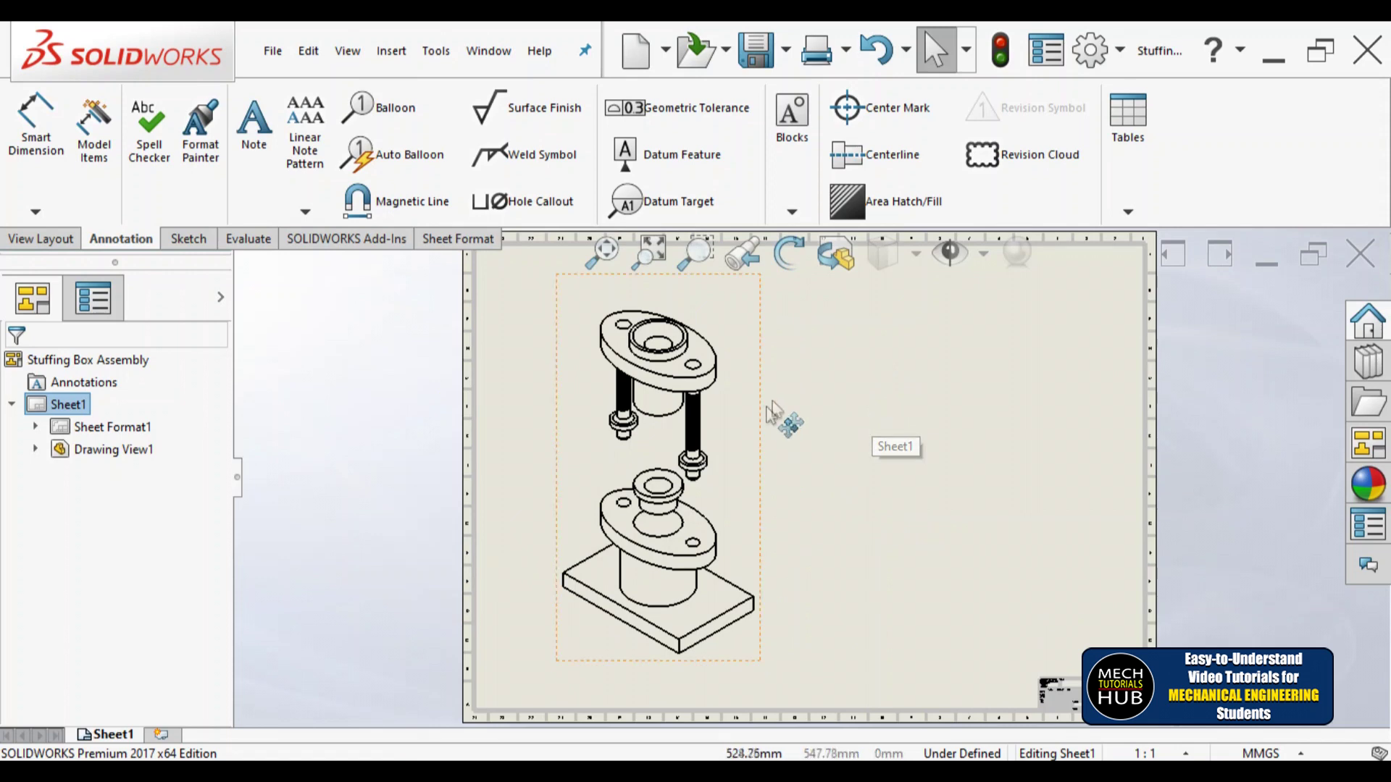
Reopen Drawing View1 and try Hidden Lines Visible, then high-quality Shaded With Edges display.
left_click(758, 498)
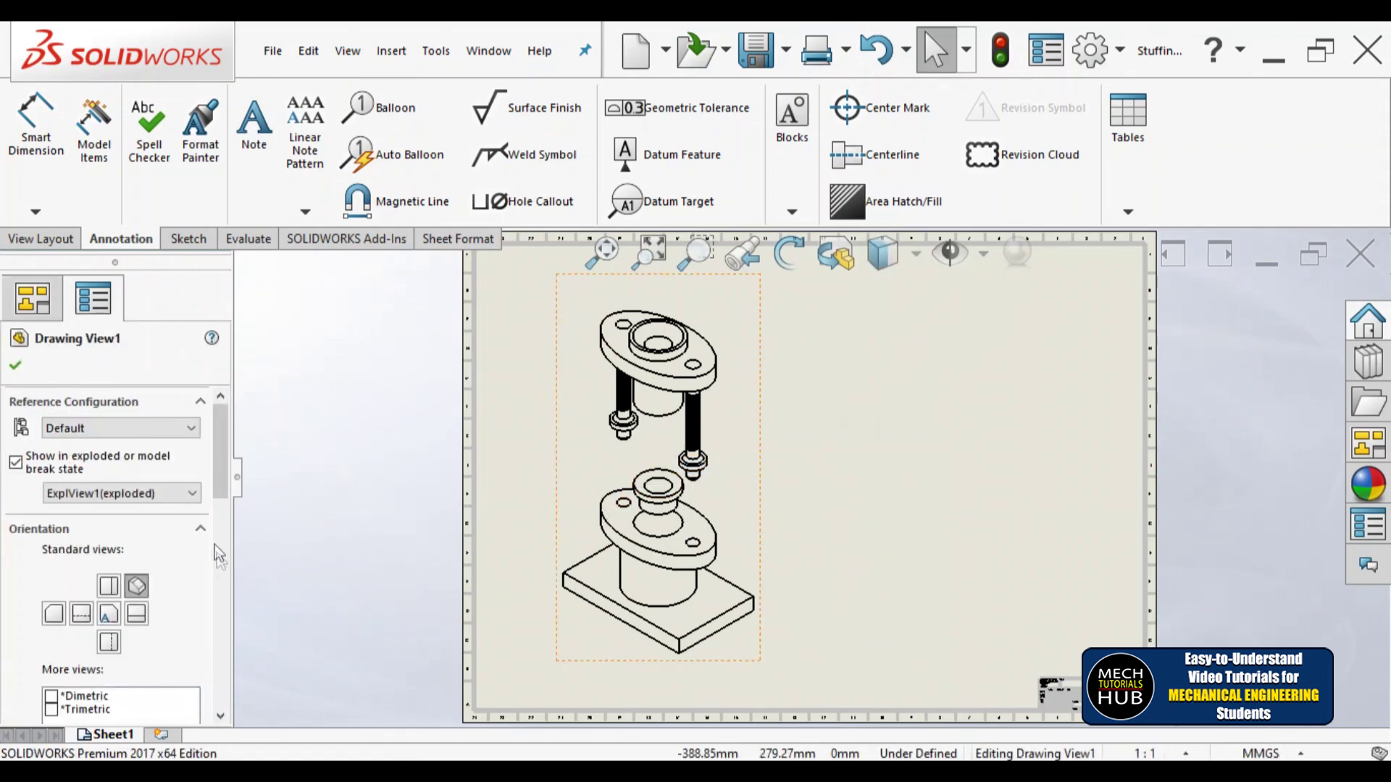
left_click_drag(226, 501, 226, 633)
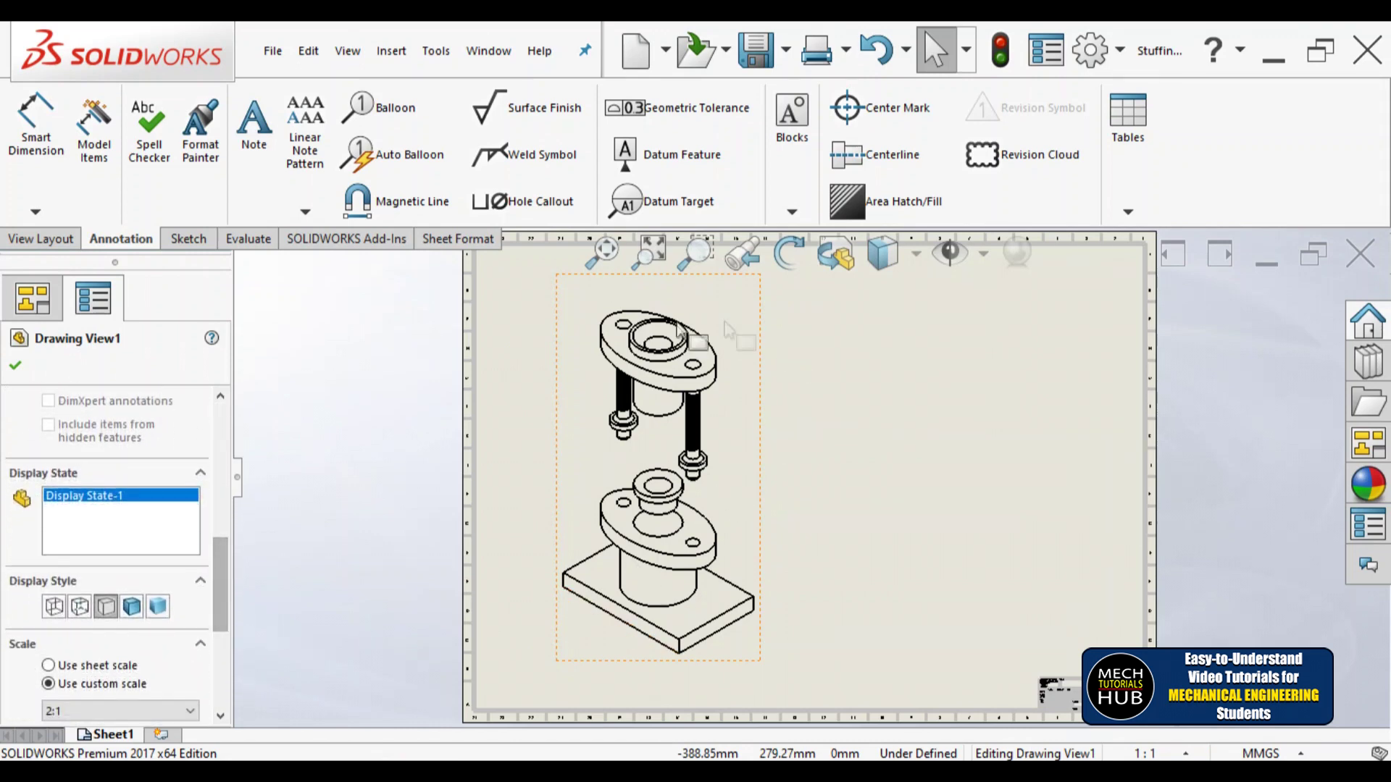
left_click(80, 607)
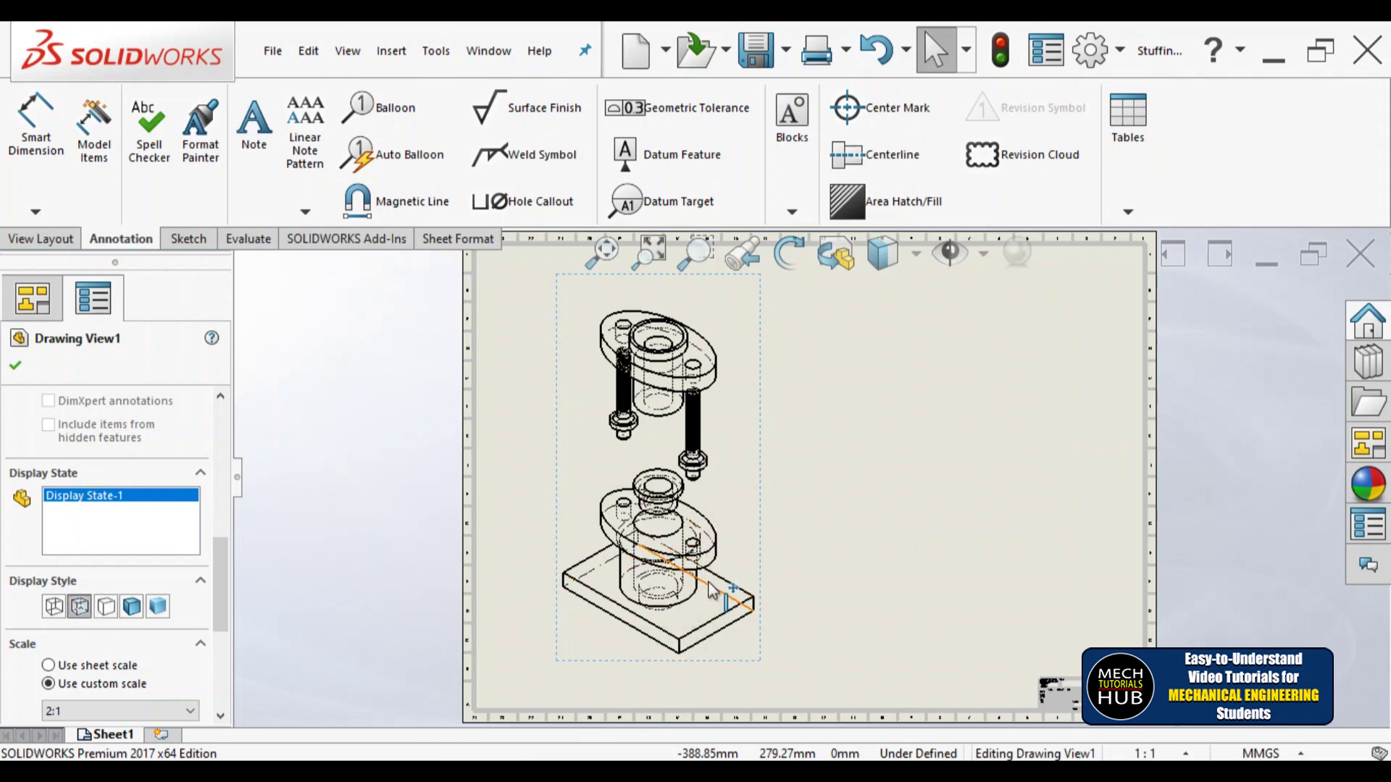
left_click(133, 609)
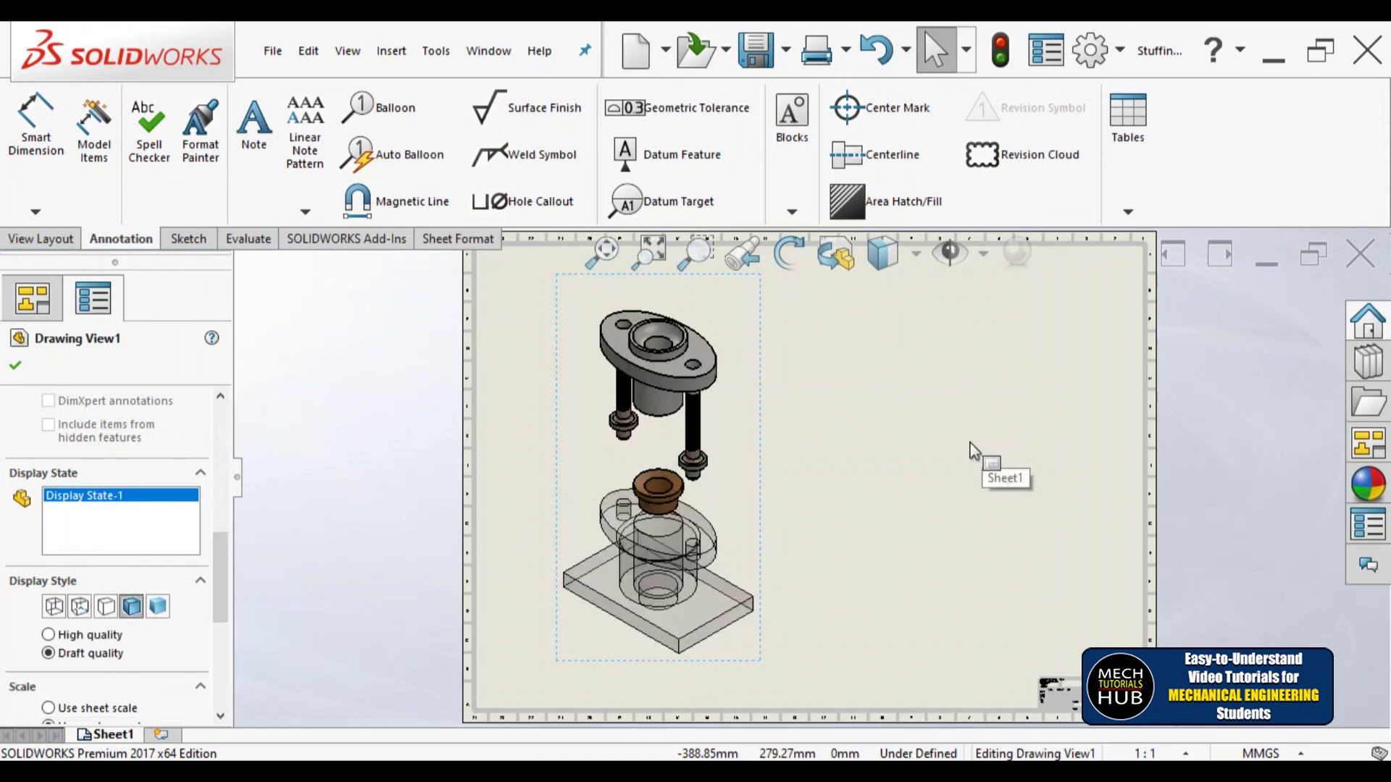
left_click(49, 635)
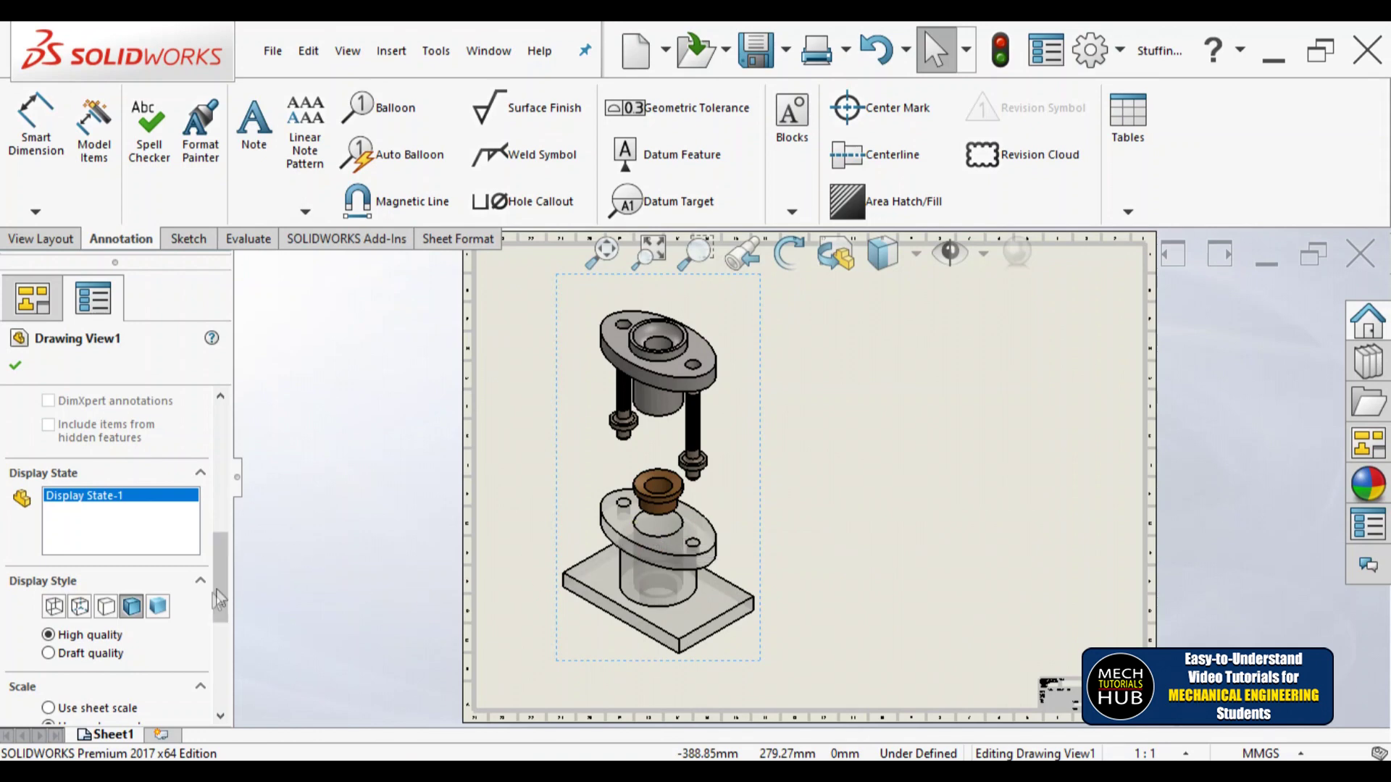
mouse_move(219, 598)
left_mouse_down()
mouse_move(219, 689)
mouse_move(222, 613)
left_mouse_up()
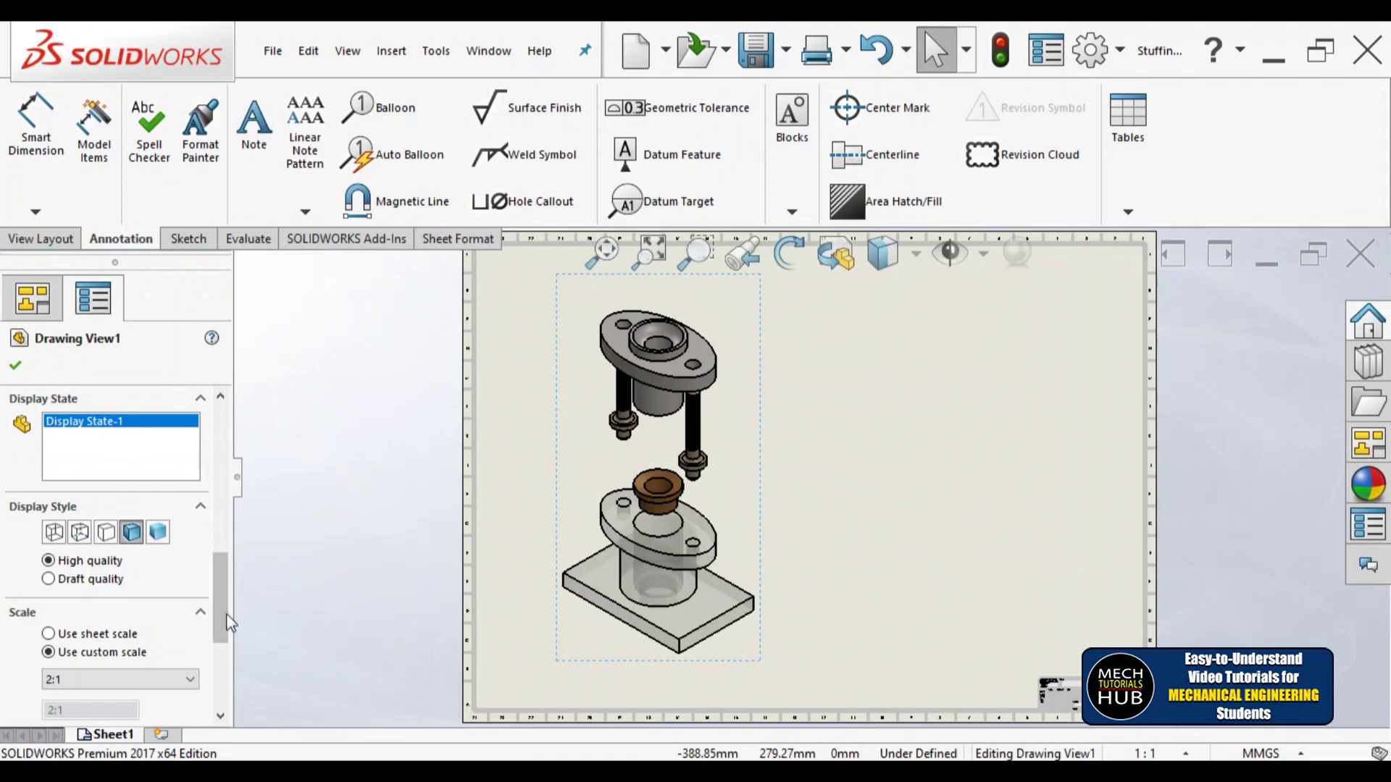
left_click_drag(221, 612, 213, 443)
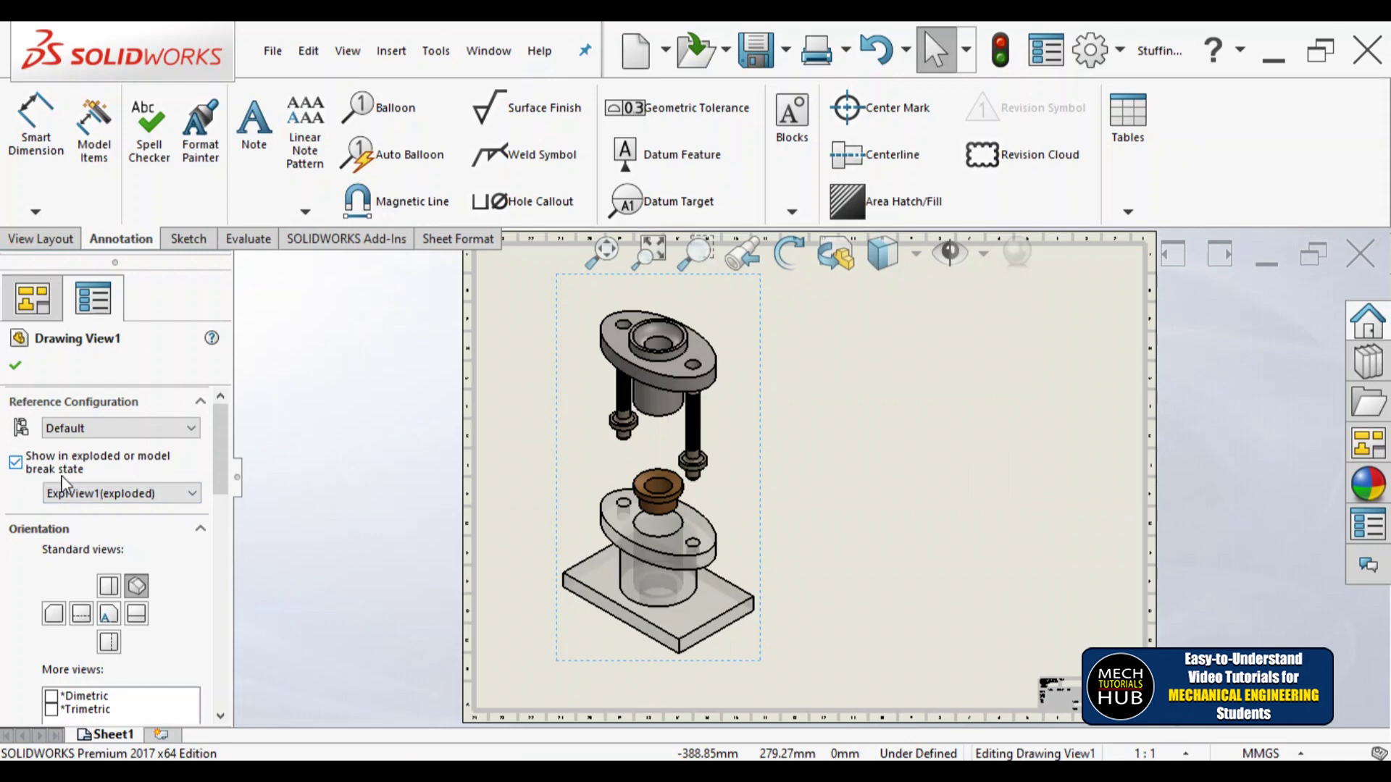
Toggle 'Show in exploded or model break state' off and on, then accept Drawing View1.
left_click(15, 462)
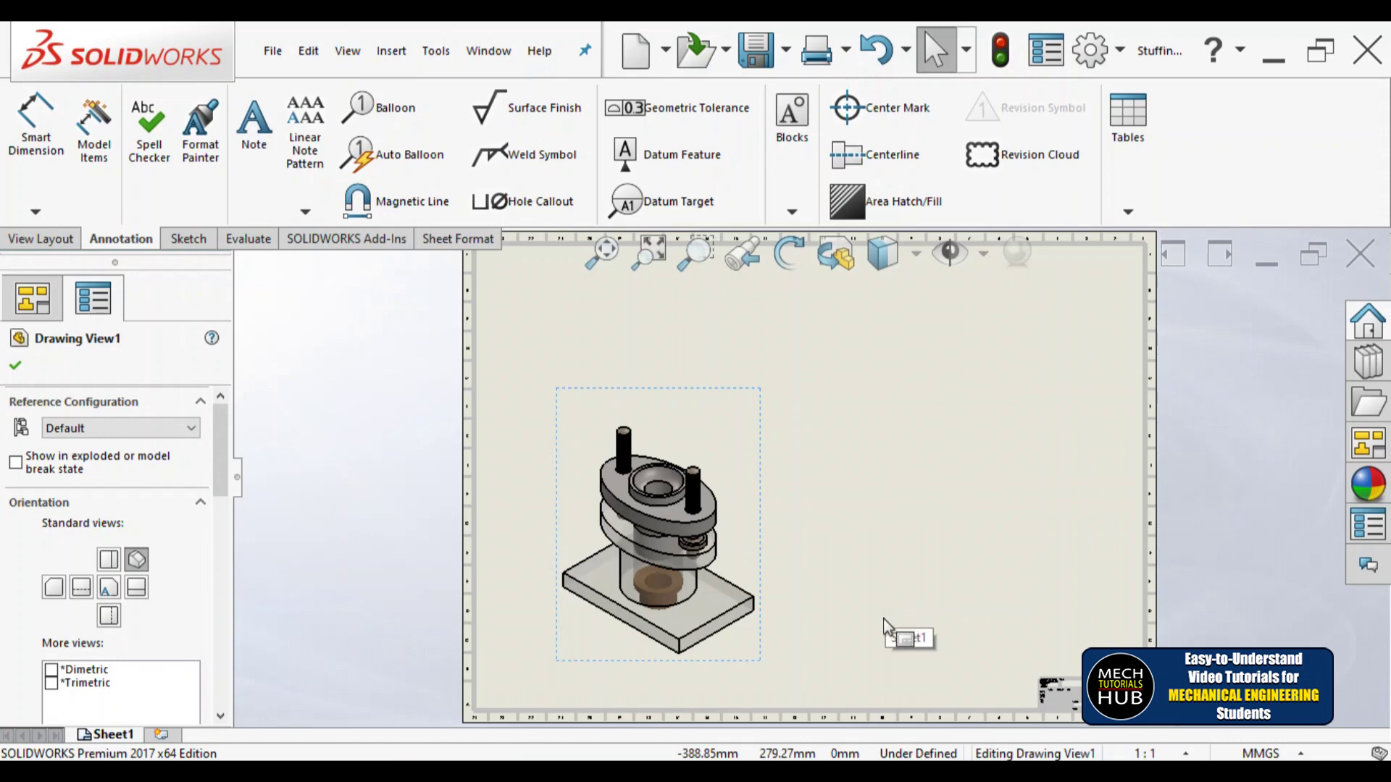
left_click(16, 462)
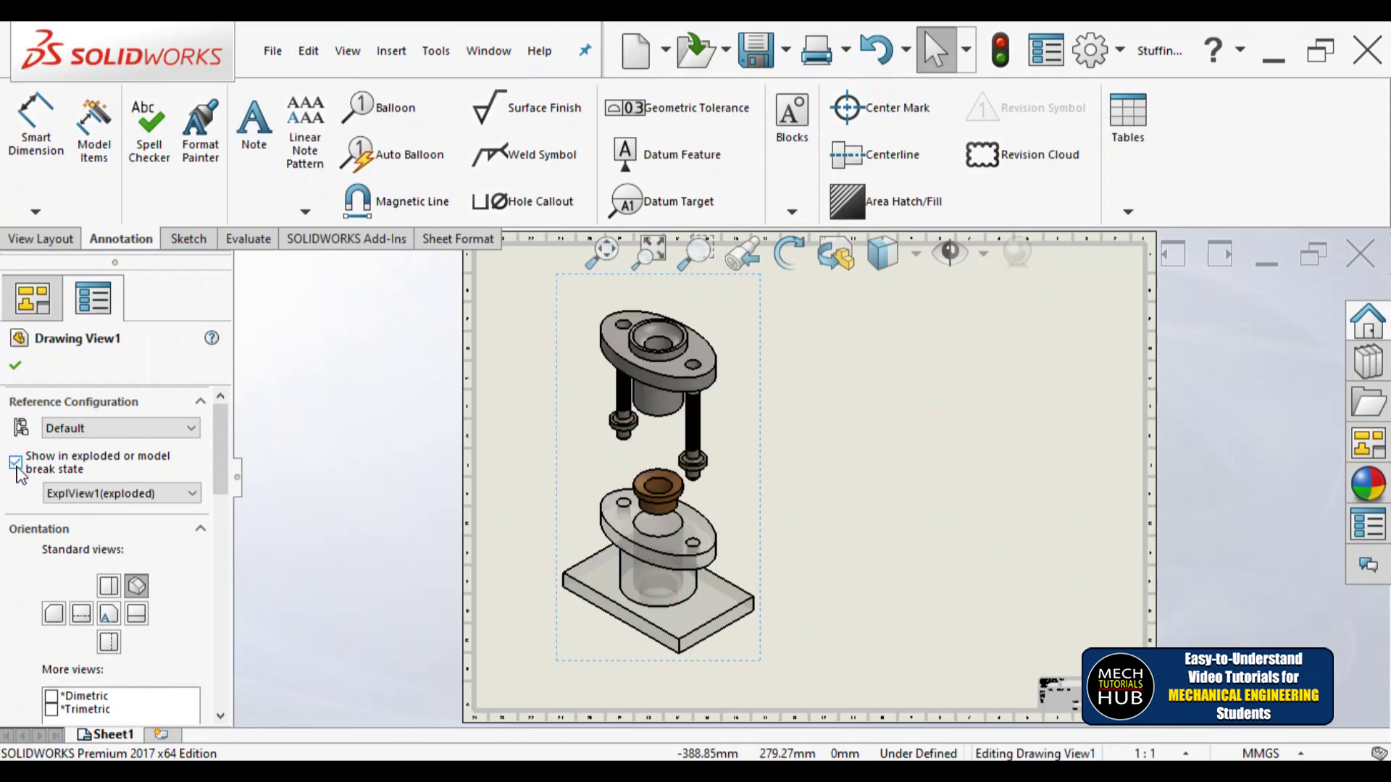
left_click(16, 365)
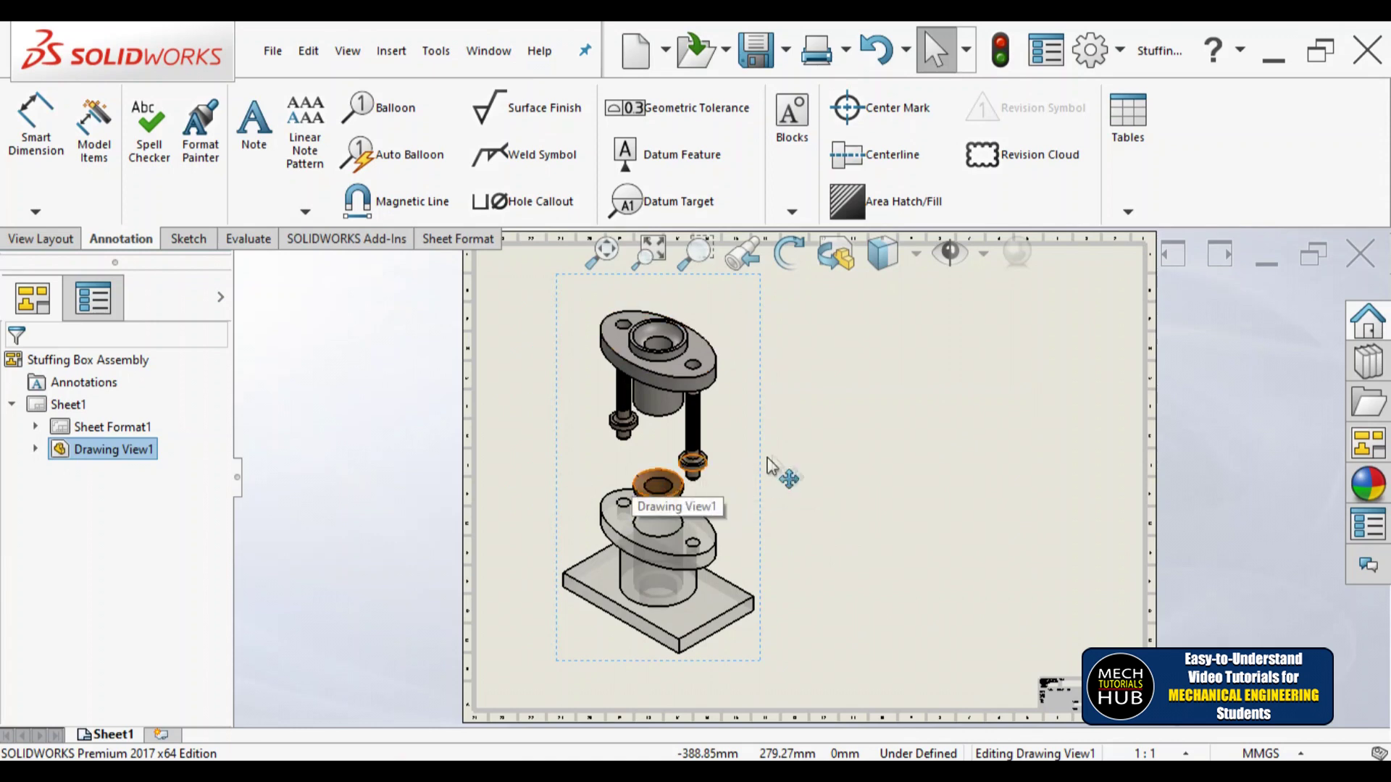
scroll(897, 478, "up", 2)
scroll(897, 479, "down", 2)
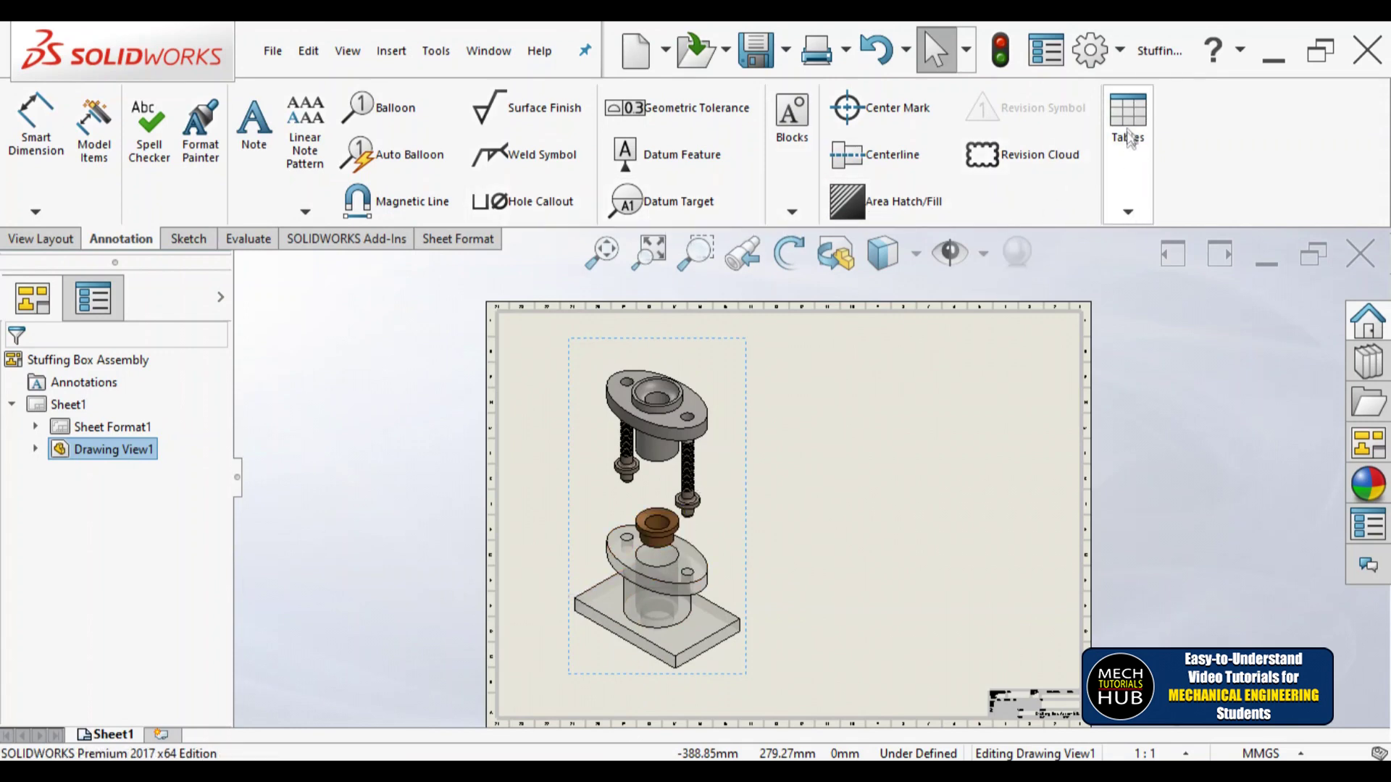
Start a Bill of Materials from the Tables list and review its bom-standard, Top-level only options.
left_click(1129, 213)
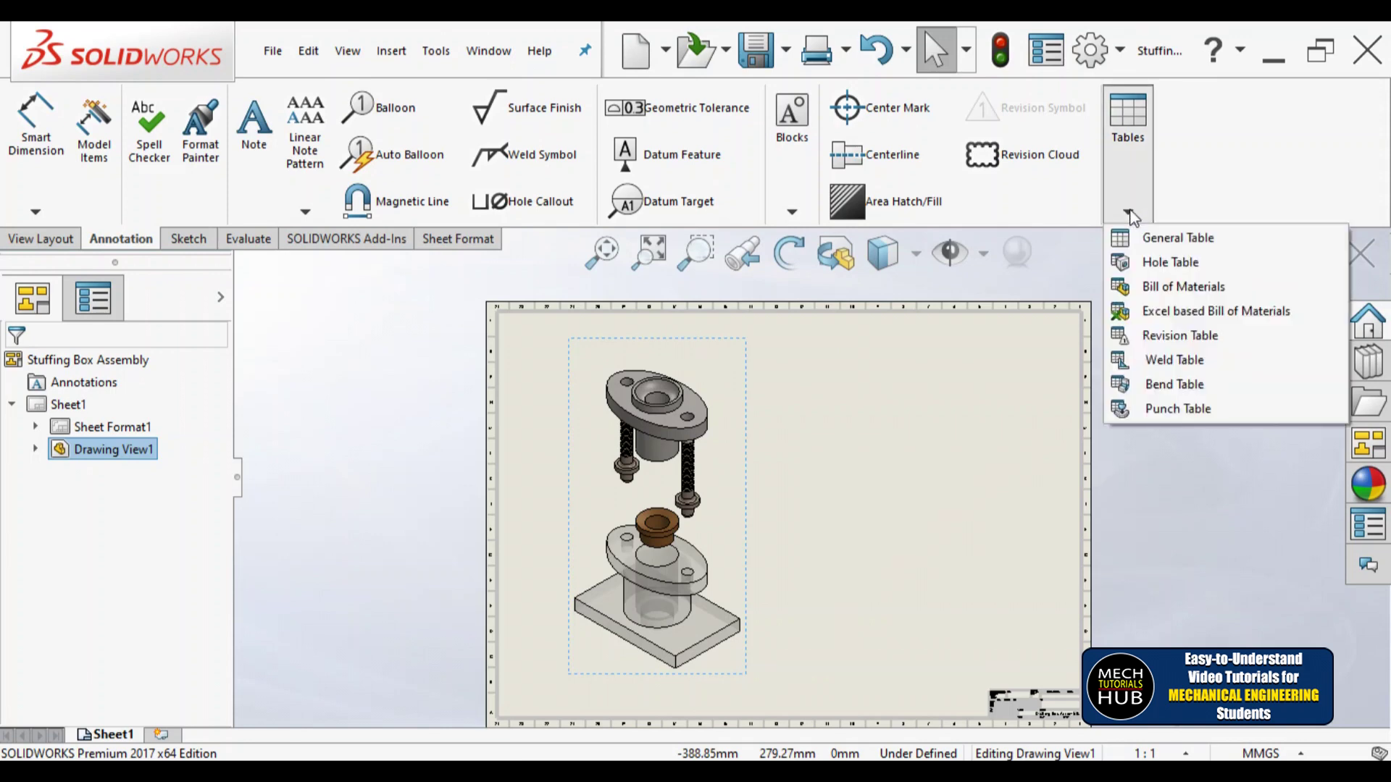
left_click(1194, 288)
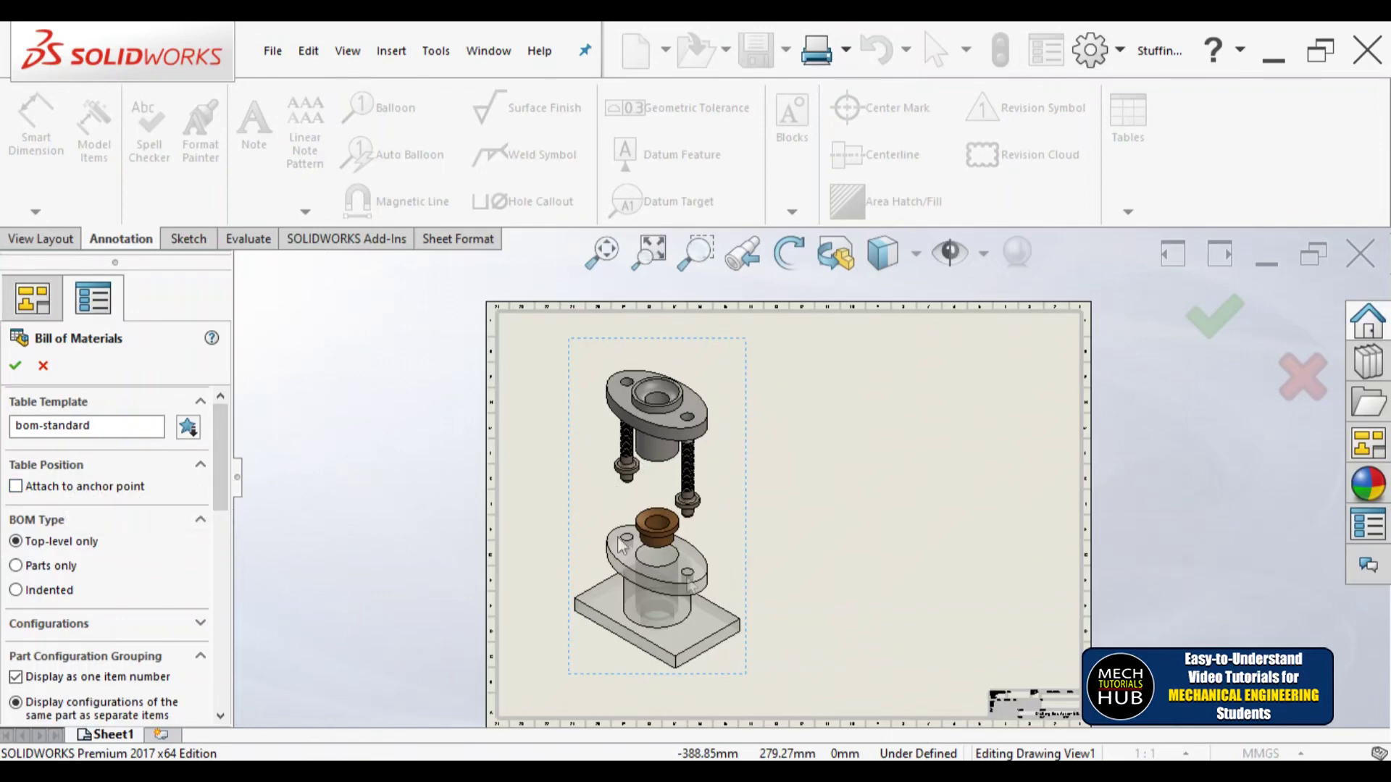
scroll(95, 507, "down", 3)
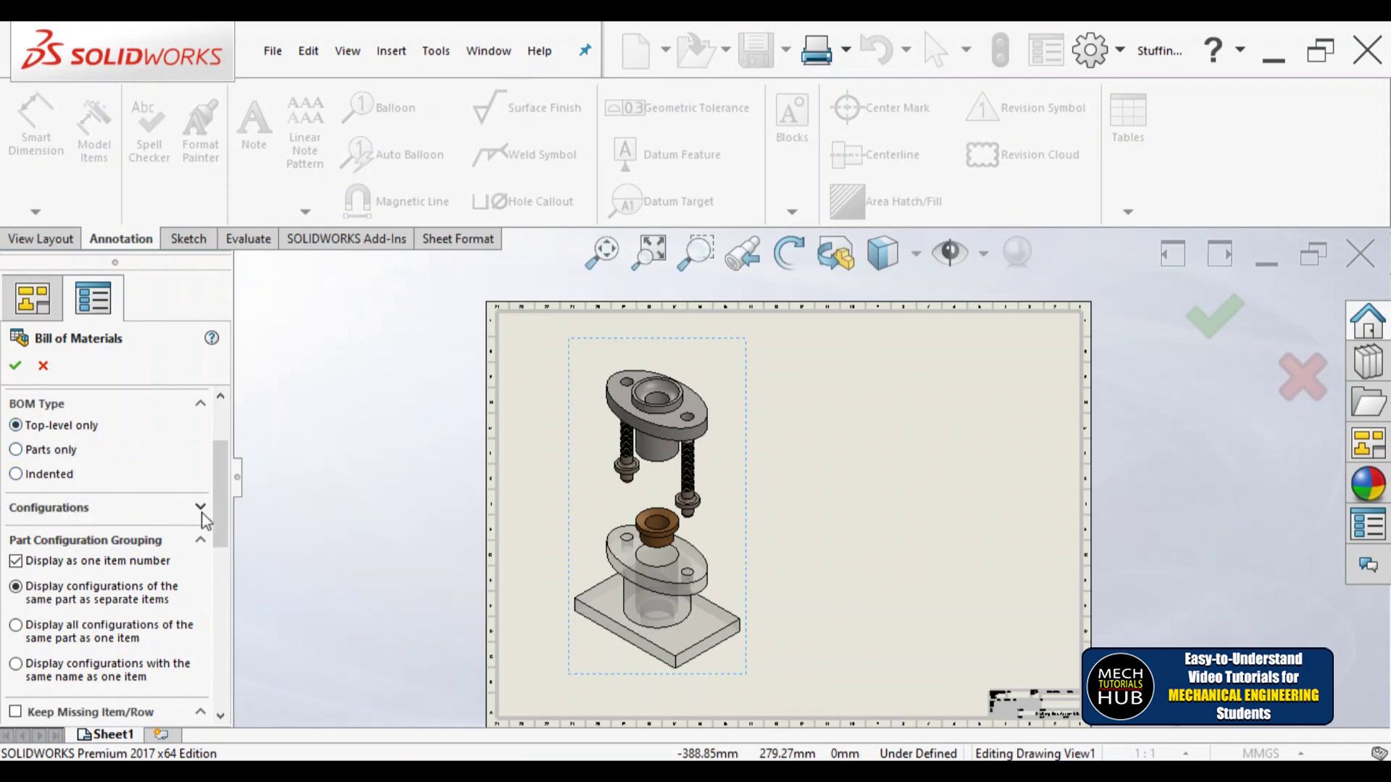
scroll(222, 516, "down", 3)
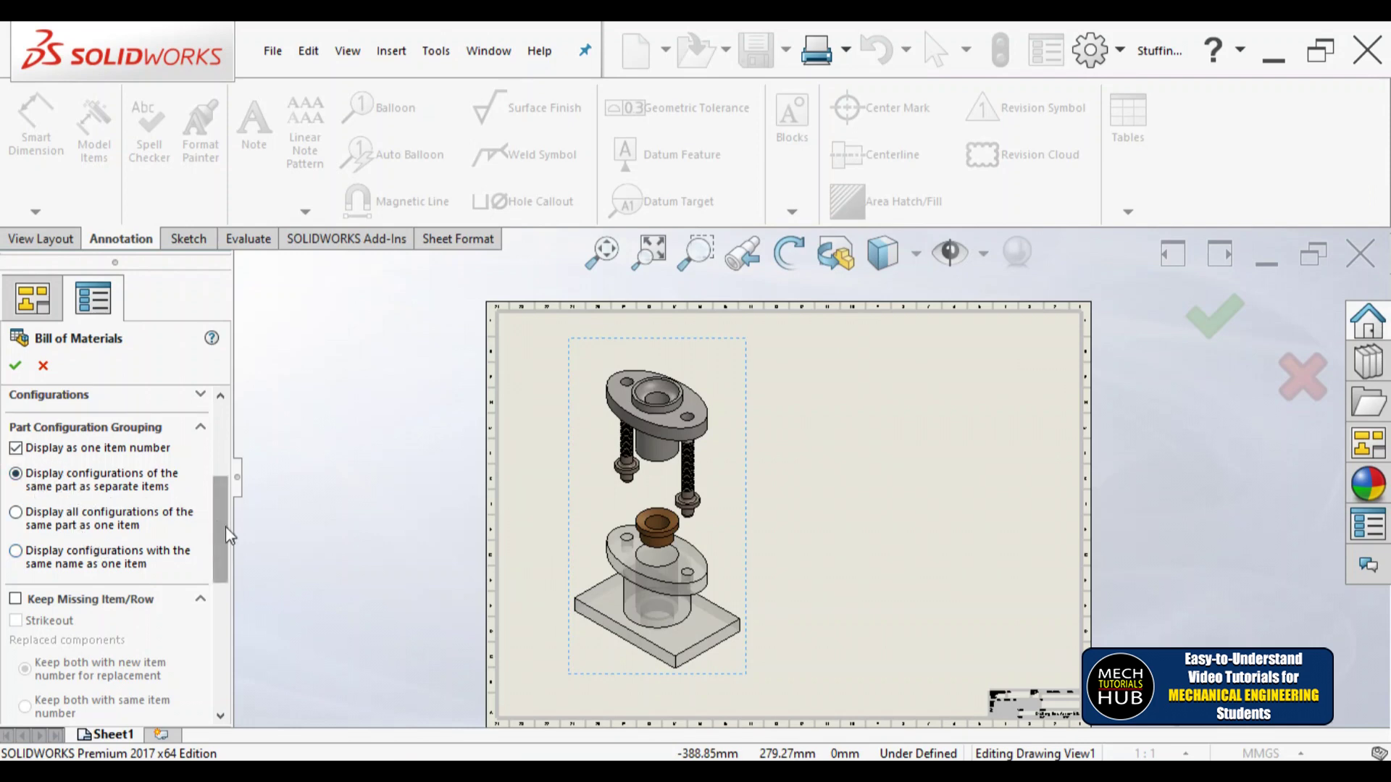
scroll(225, 526, "up", 5)
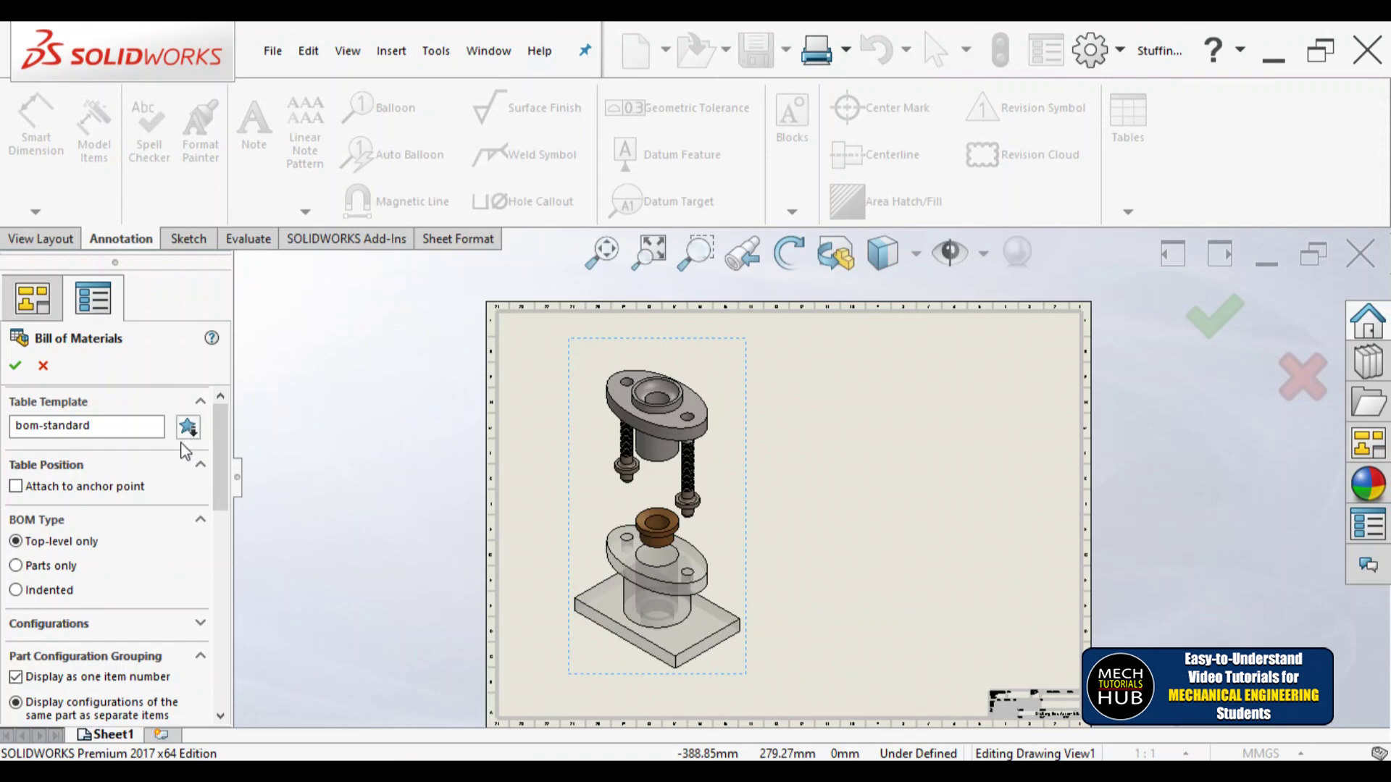
Load the bom-standard.sldbomtbt table template and accept the Bill of Materials settings.
left_click(187, 427)
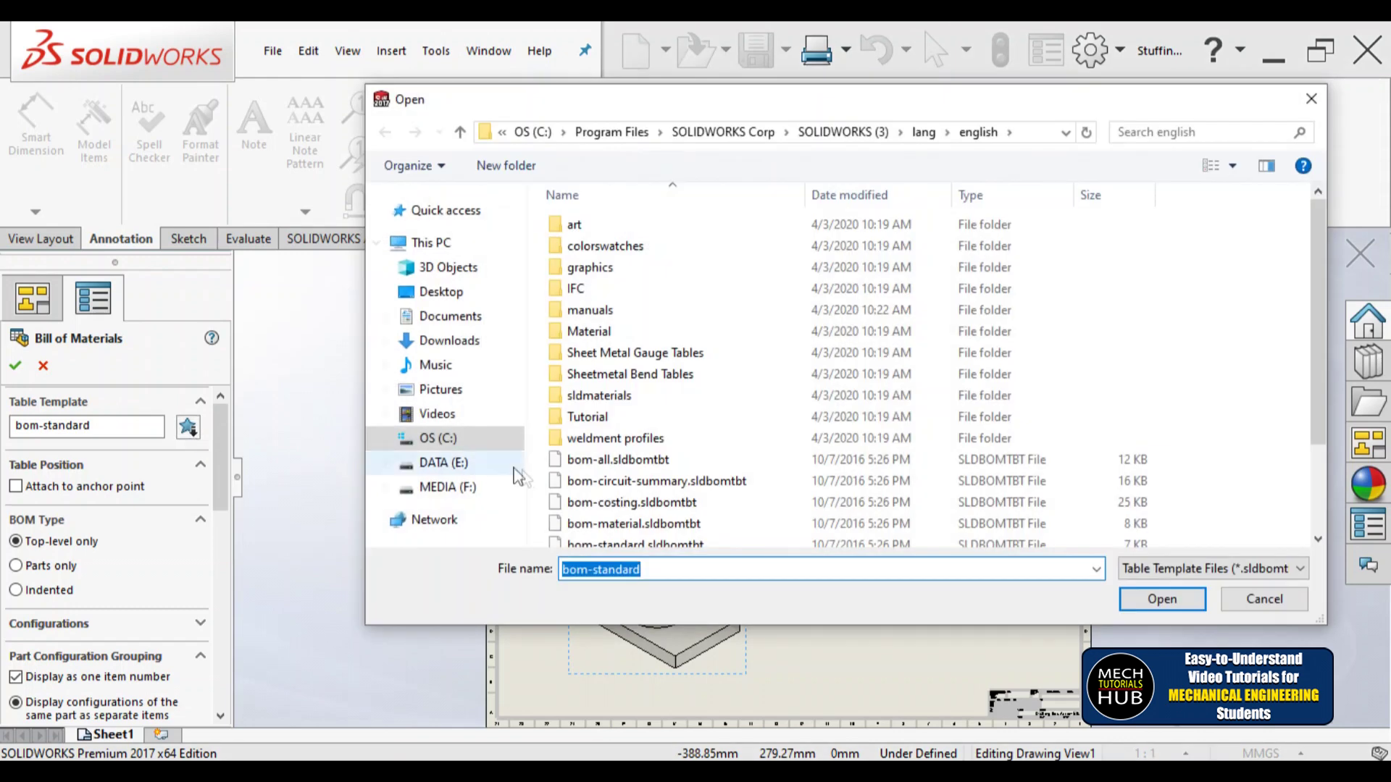
scroll(587, 475, "down", 2)
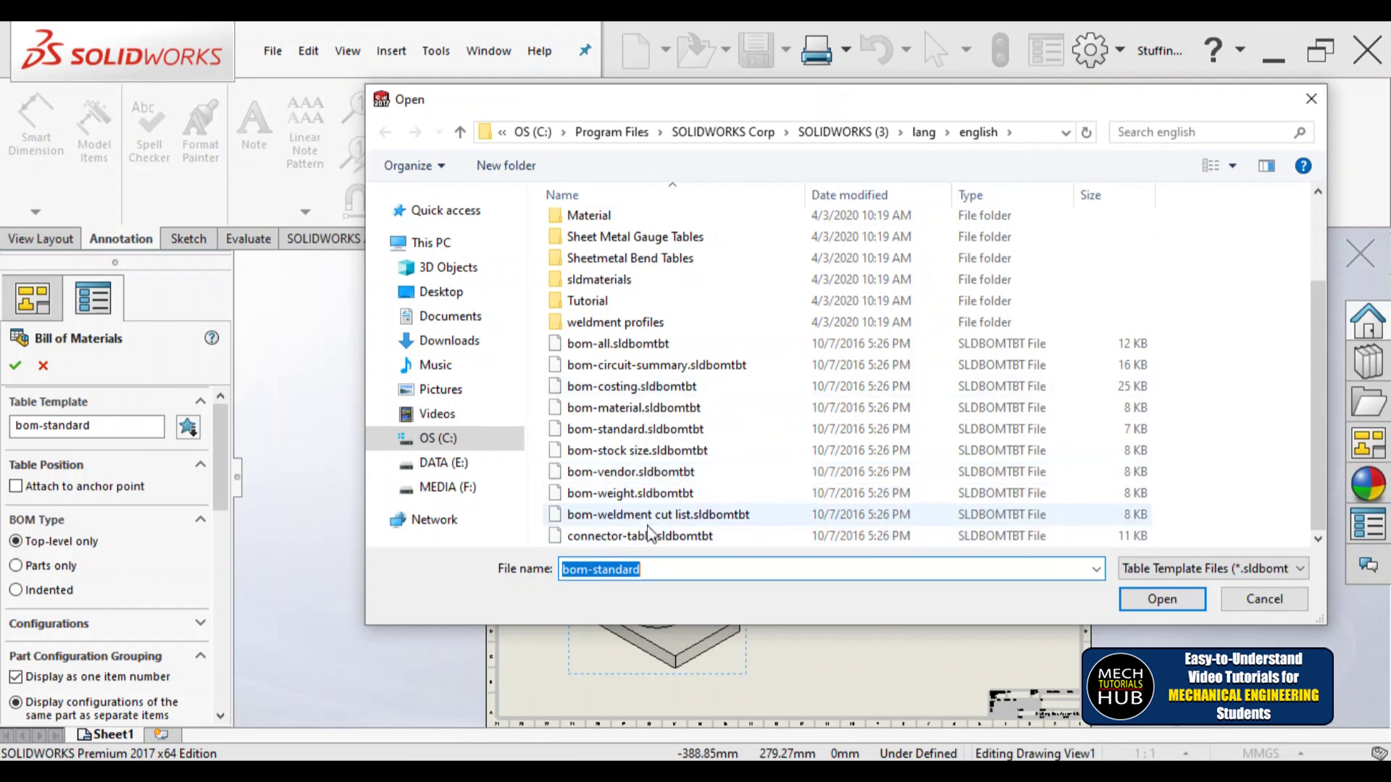
left_click(612, 431)
left_click(1159, 599)
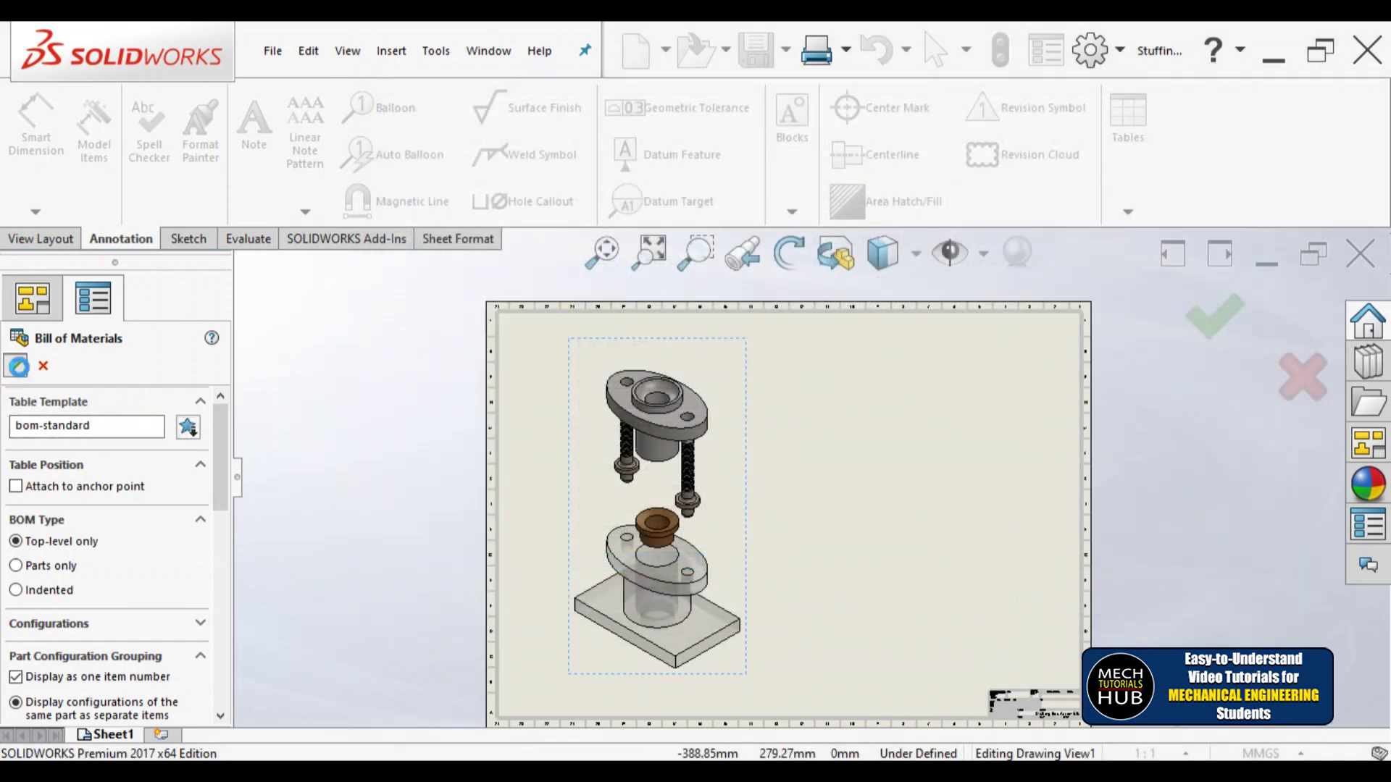
left_click(16, 365)
Drop the bill of materials at the sheet's top-right and select the table.
left_click(935, 366)
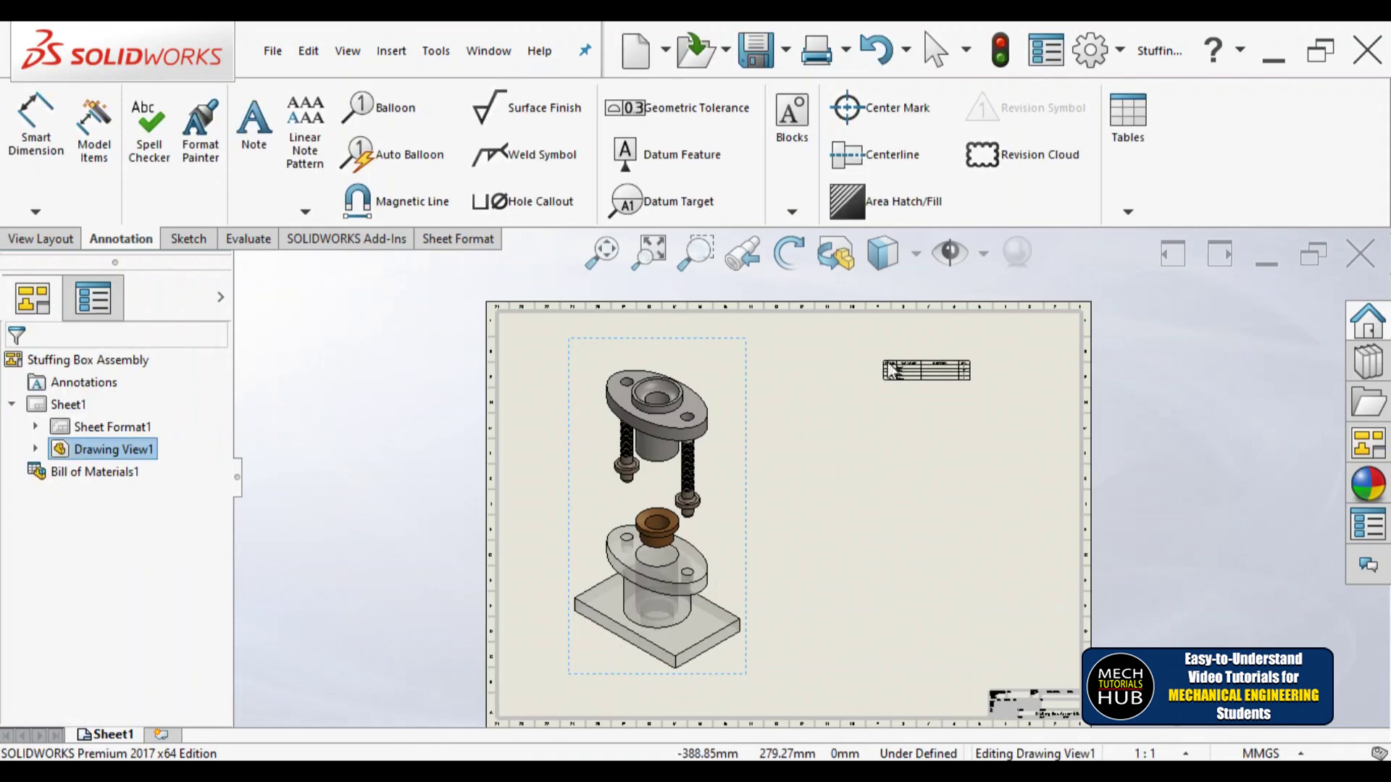
left_click_drag(888, 358, 920, 330)
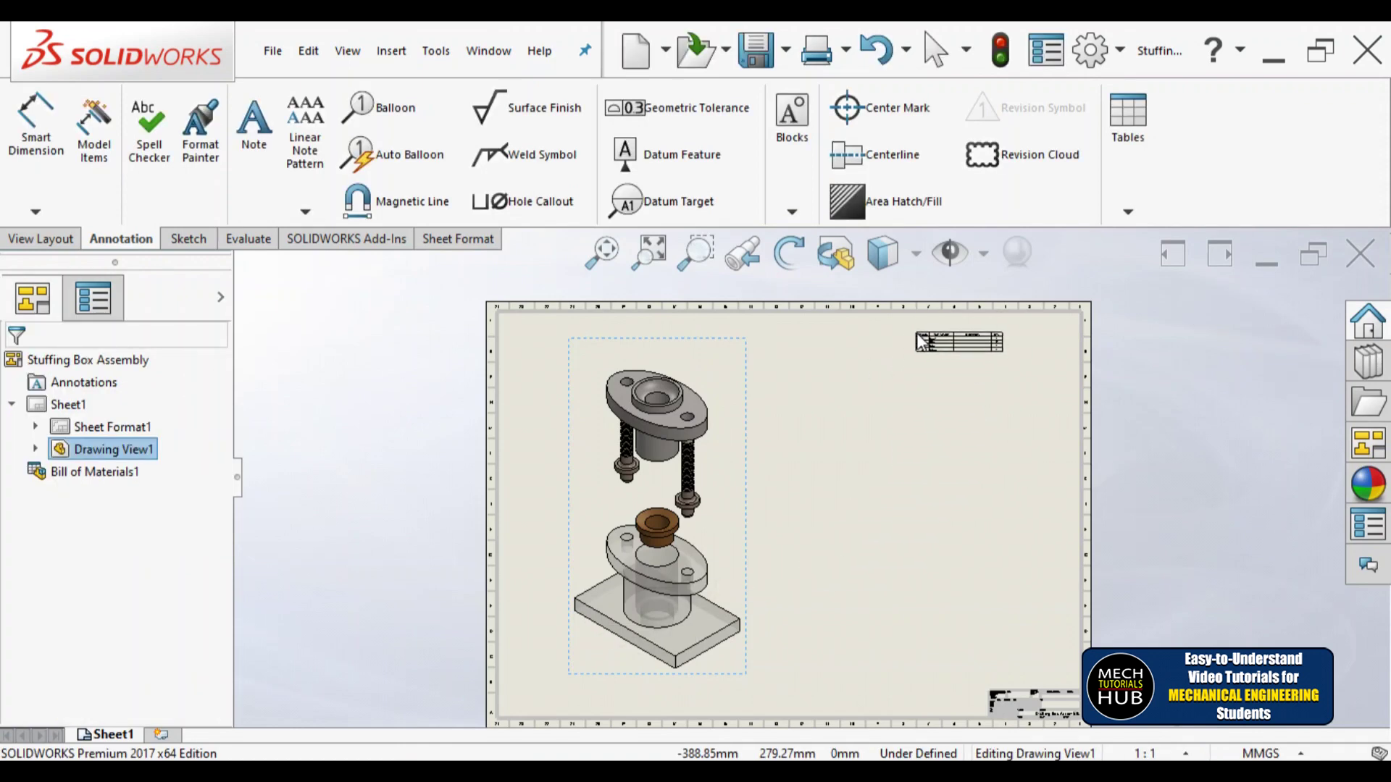
key("Escape")
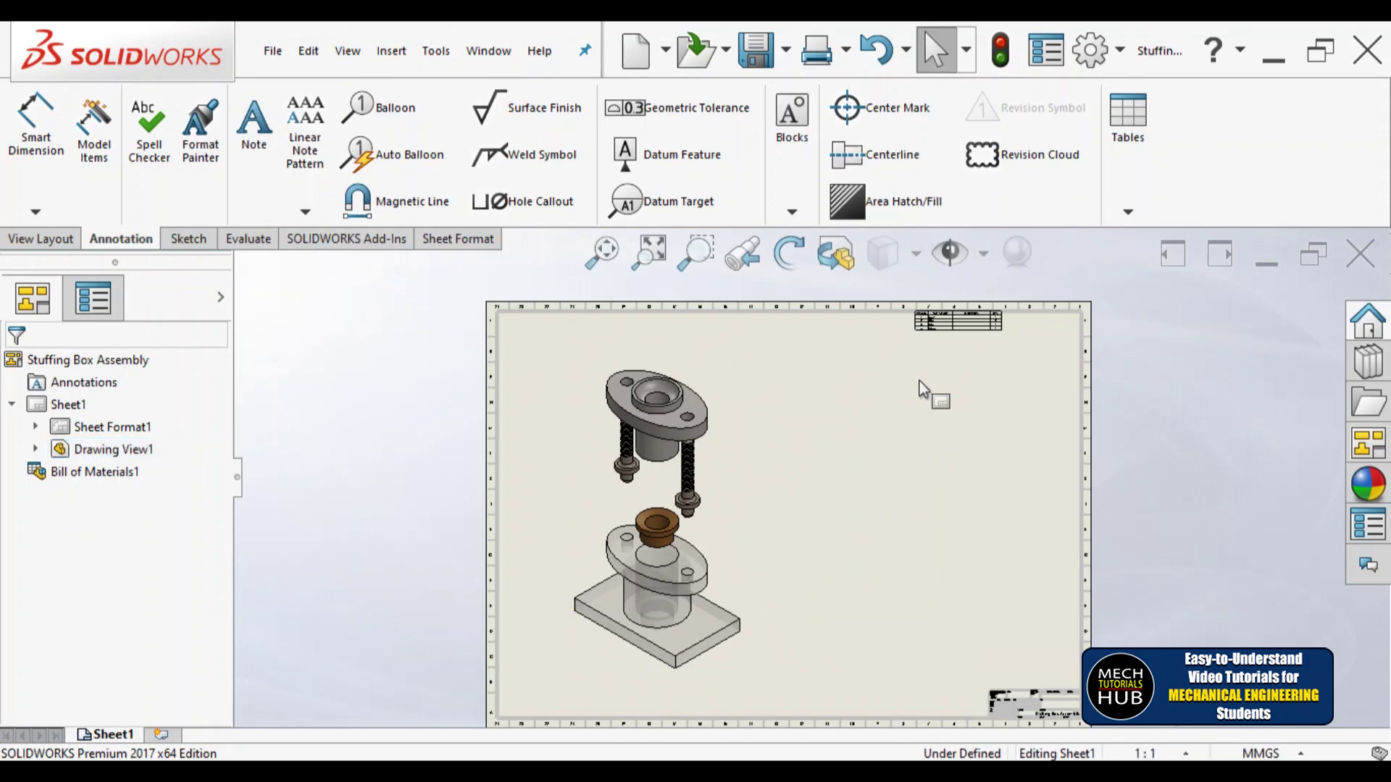
scroll(974, 340, "down", 3)
left_click(891, 391)
scroll(891, 405, "up", 5)
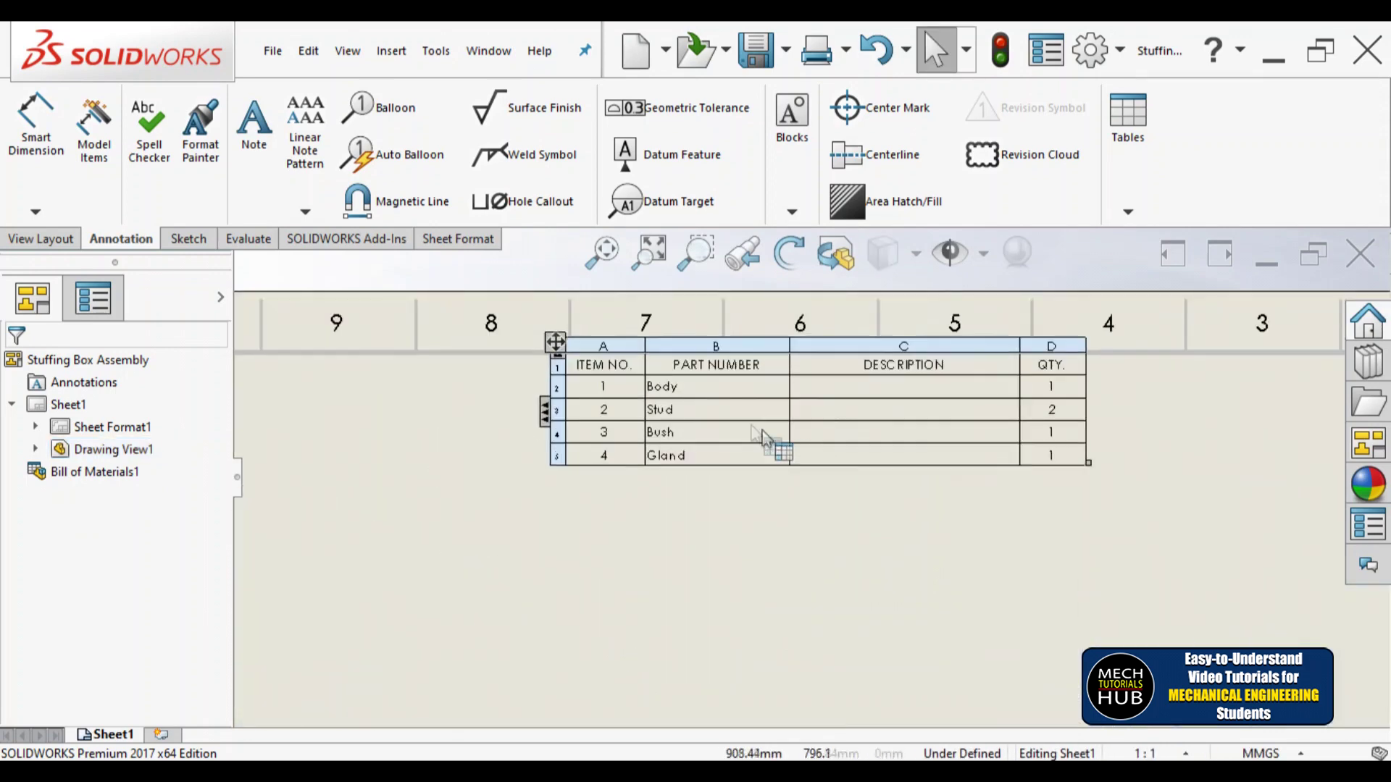
Enlarge the table toward the sheet border and move it down beside the exploded view.
left_click_drag(1142, 478, 1238, 726)
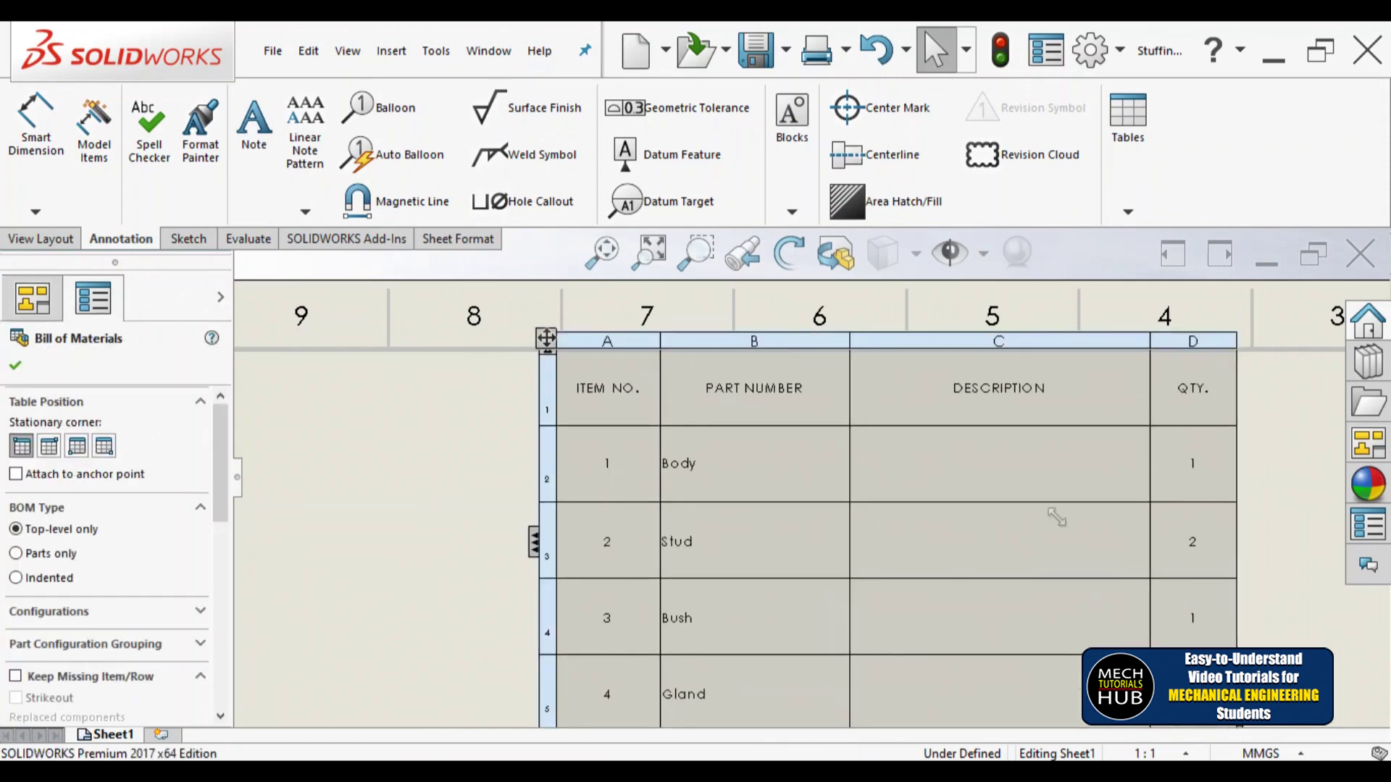
scroll(1055, 516, "down", 5)
left_click_drag(985, 579, 1162, 704)
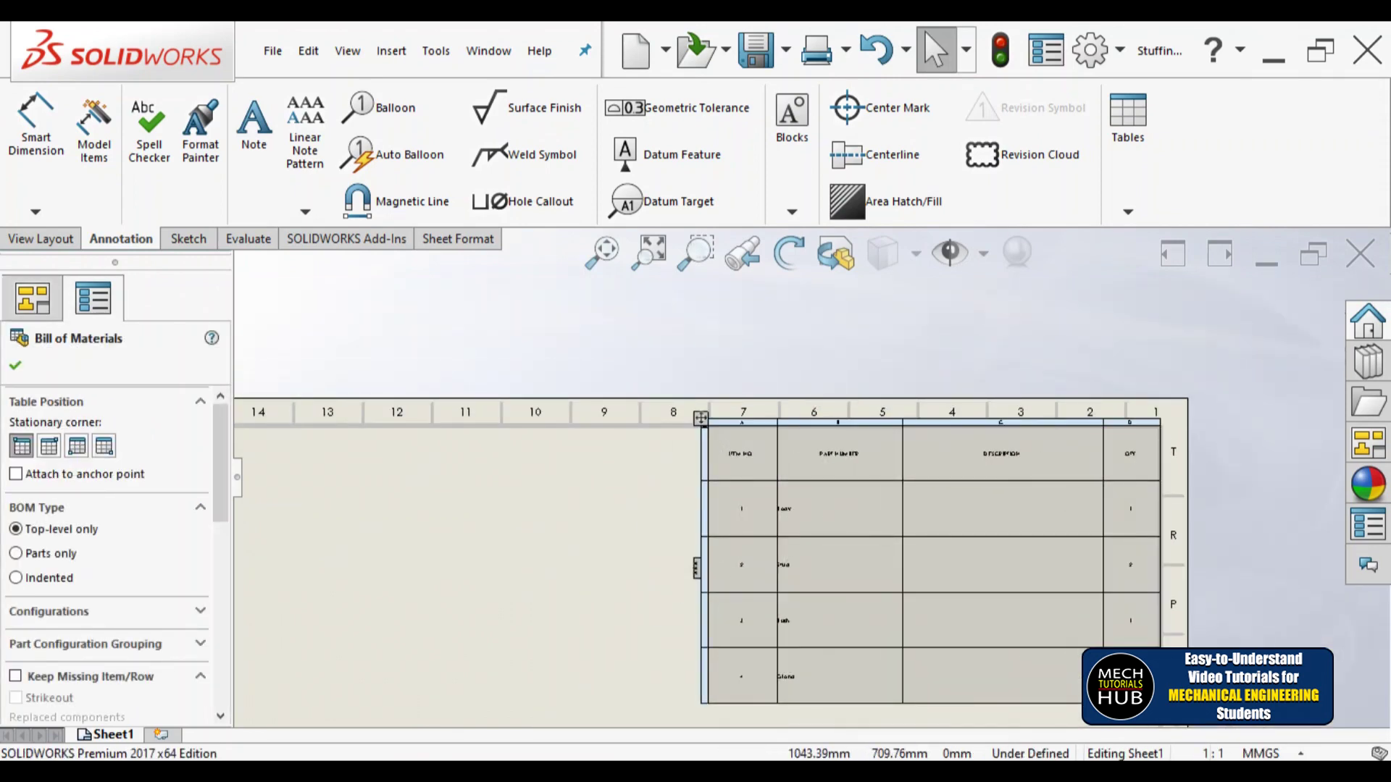
left_click(601, 250)
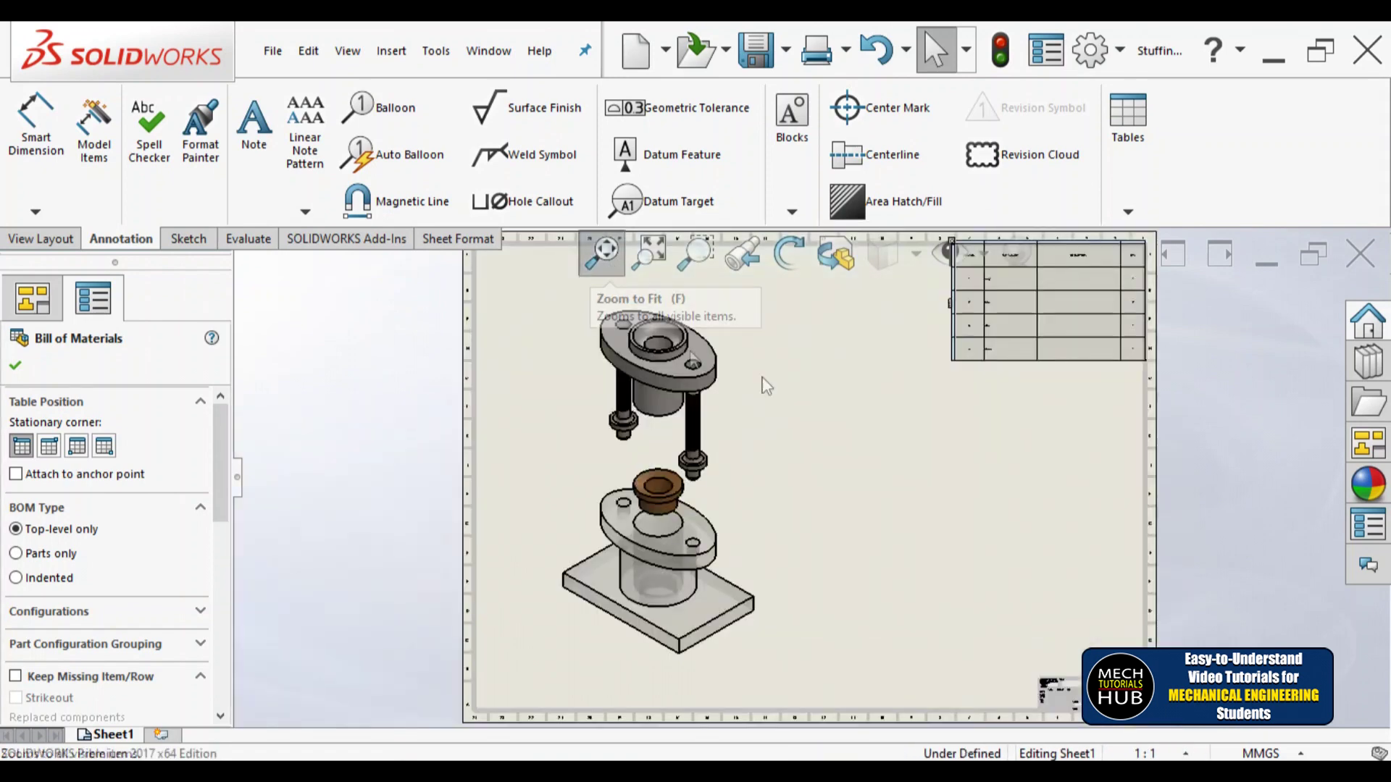
key("f")
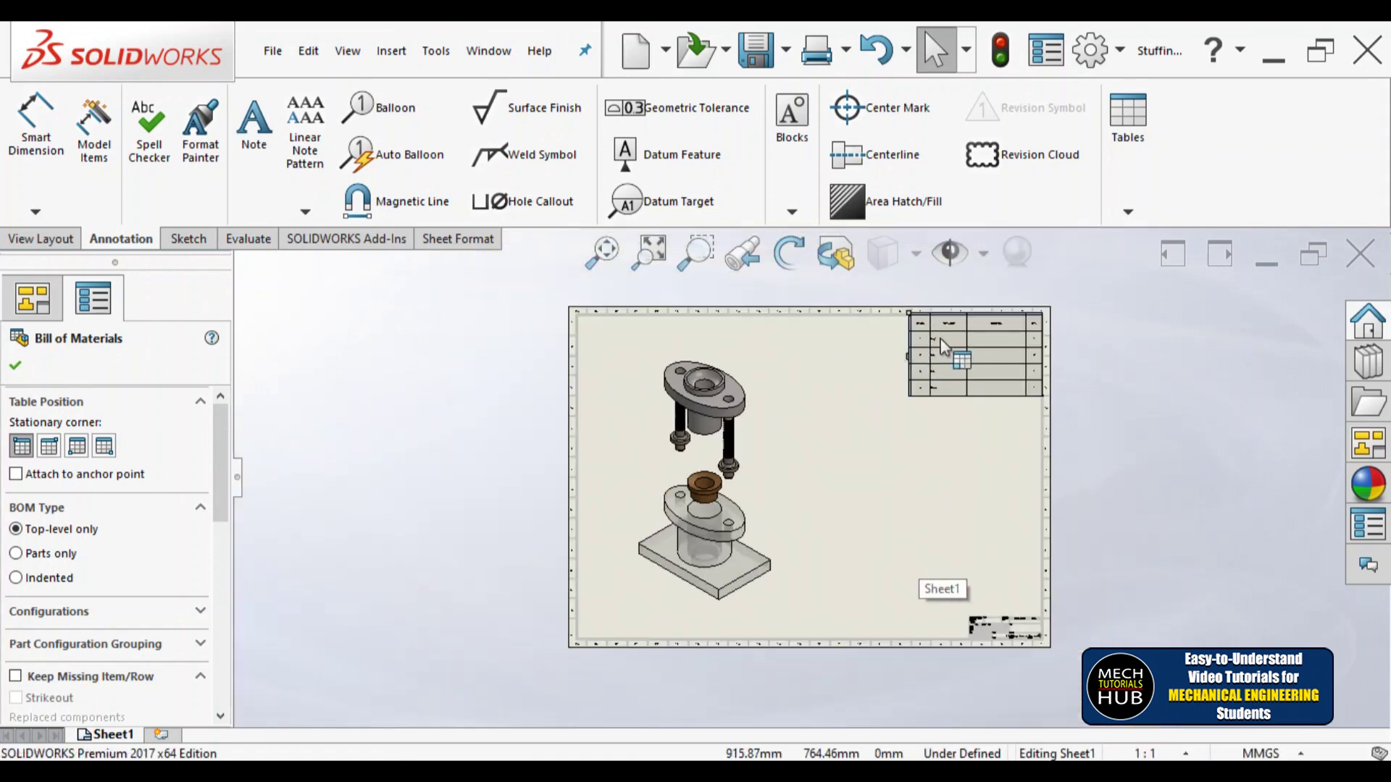
scroll(942, 346, "down", 3)
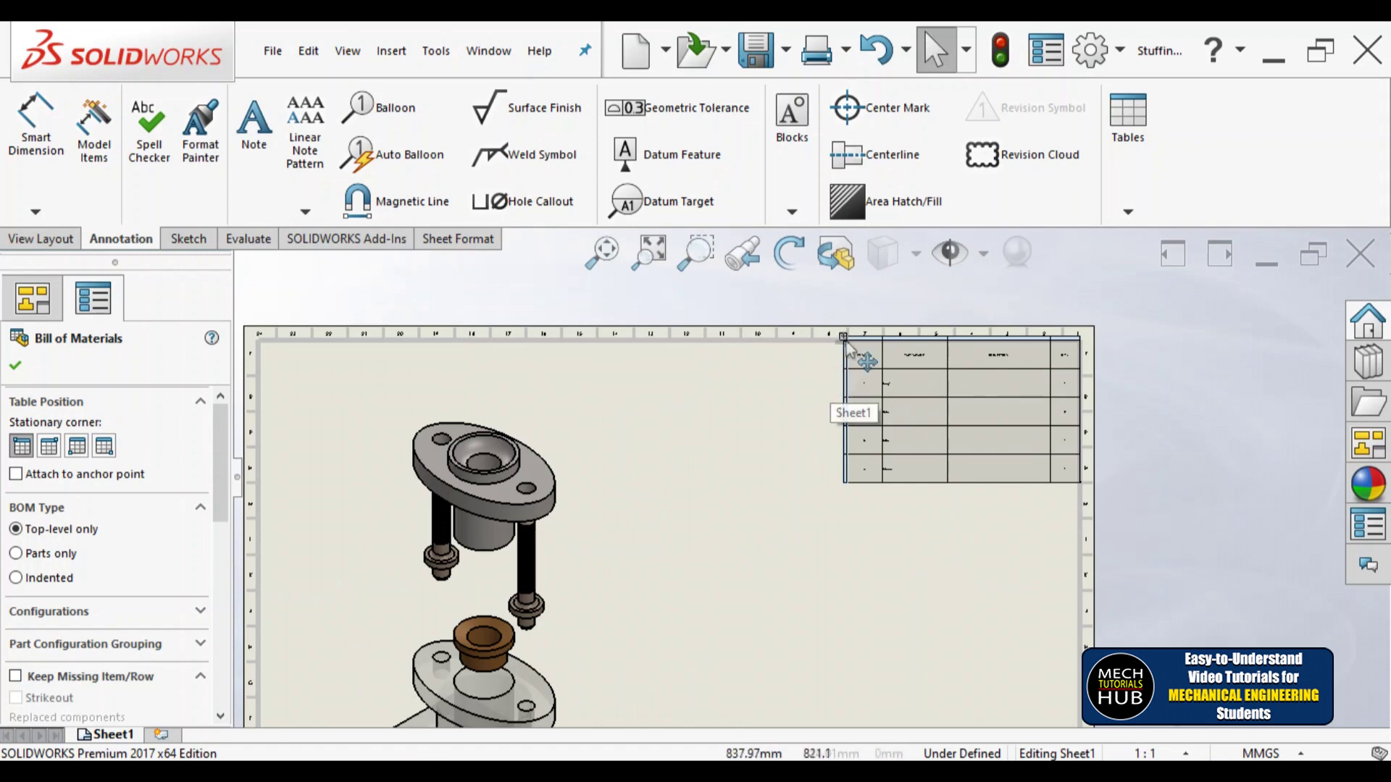
left_click_drag(845, 339, 717, 469)
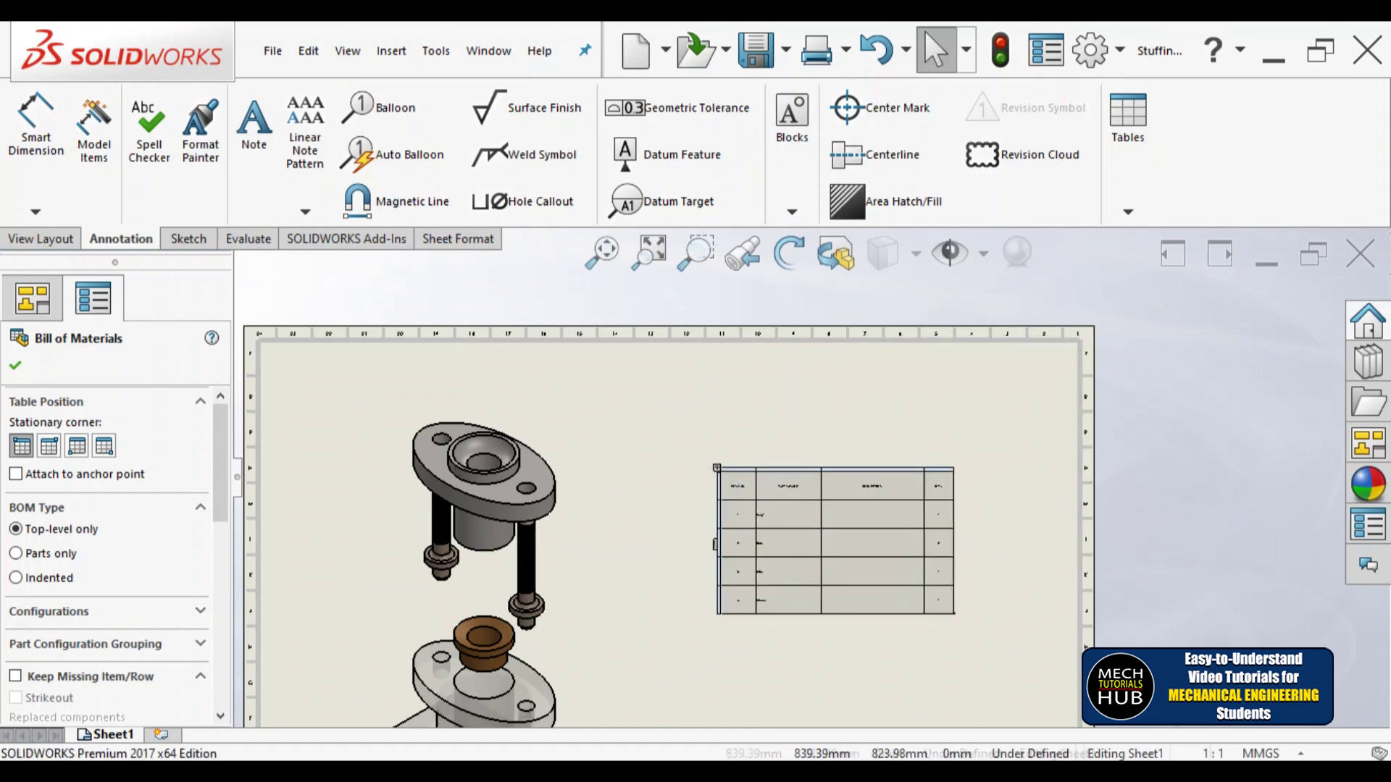
scroll(724, 507, "up", 3)
Finish placing the bill of materials table and deselect it.
scroll(754, 521, "down", 2)
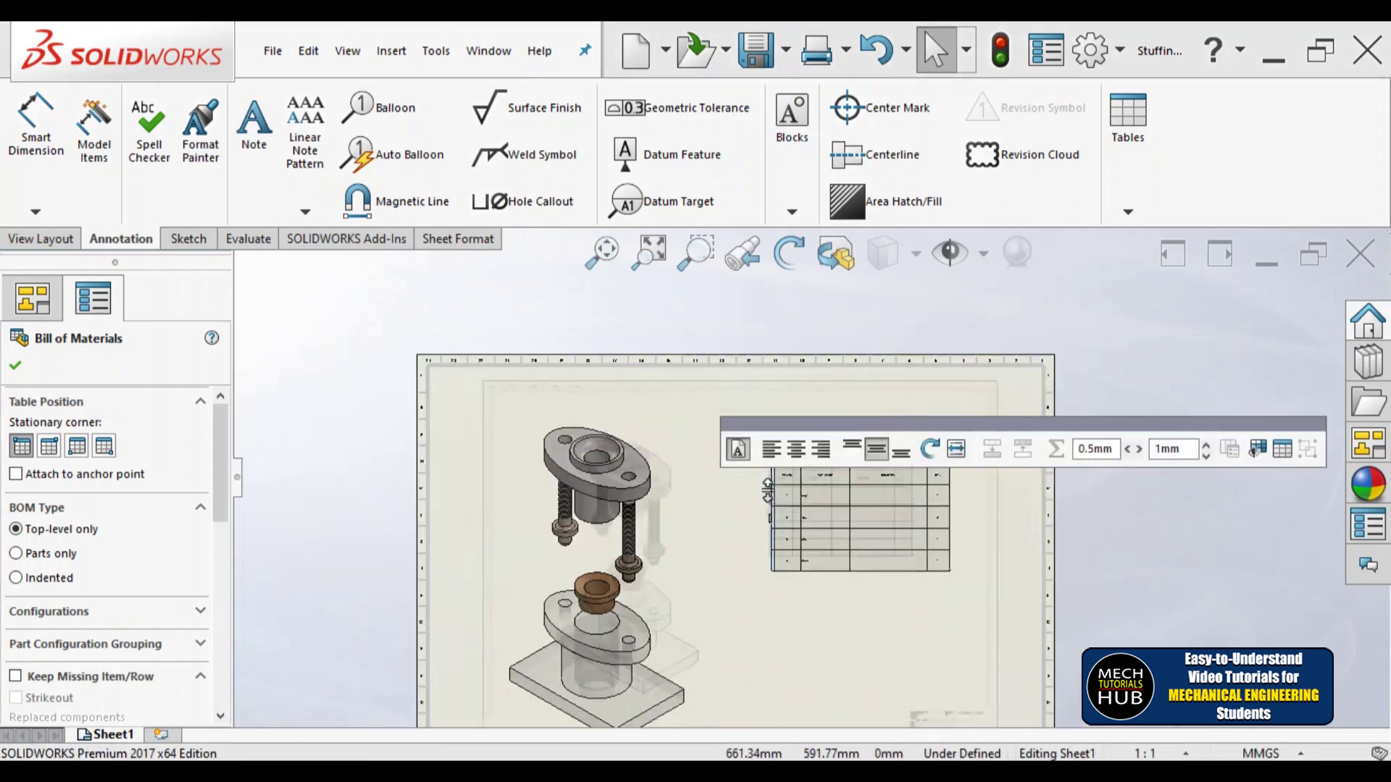
scroll(768, 492, "down", 4)
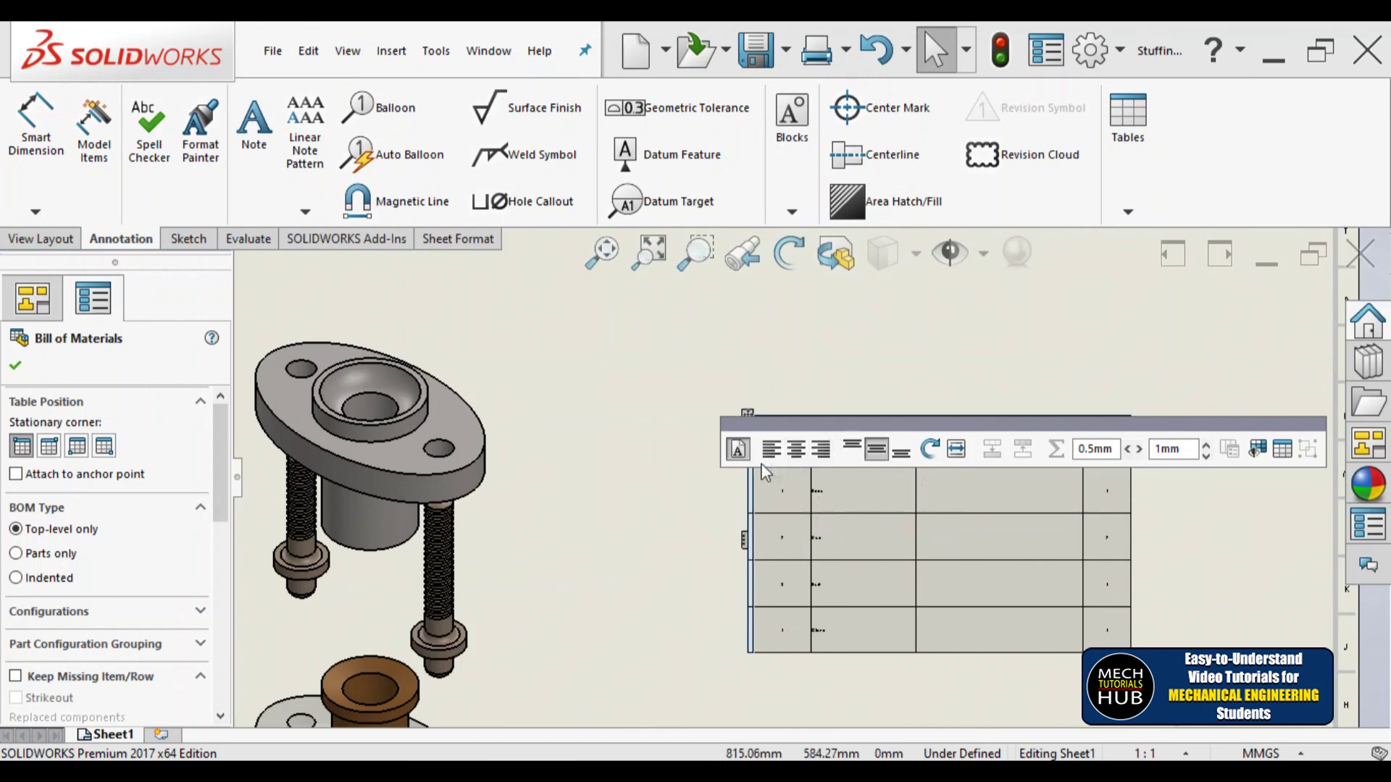
left_click(738, 450)
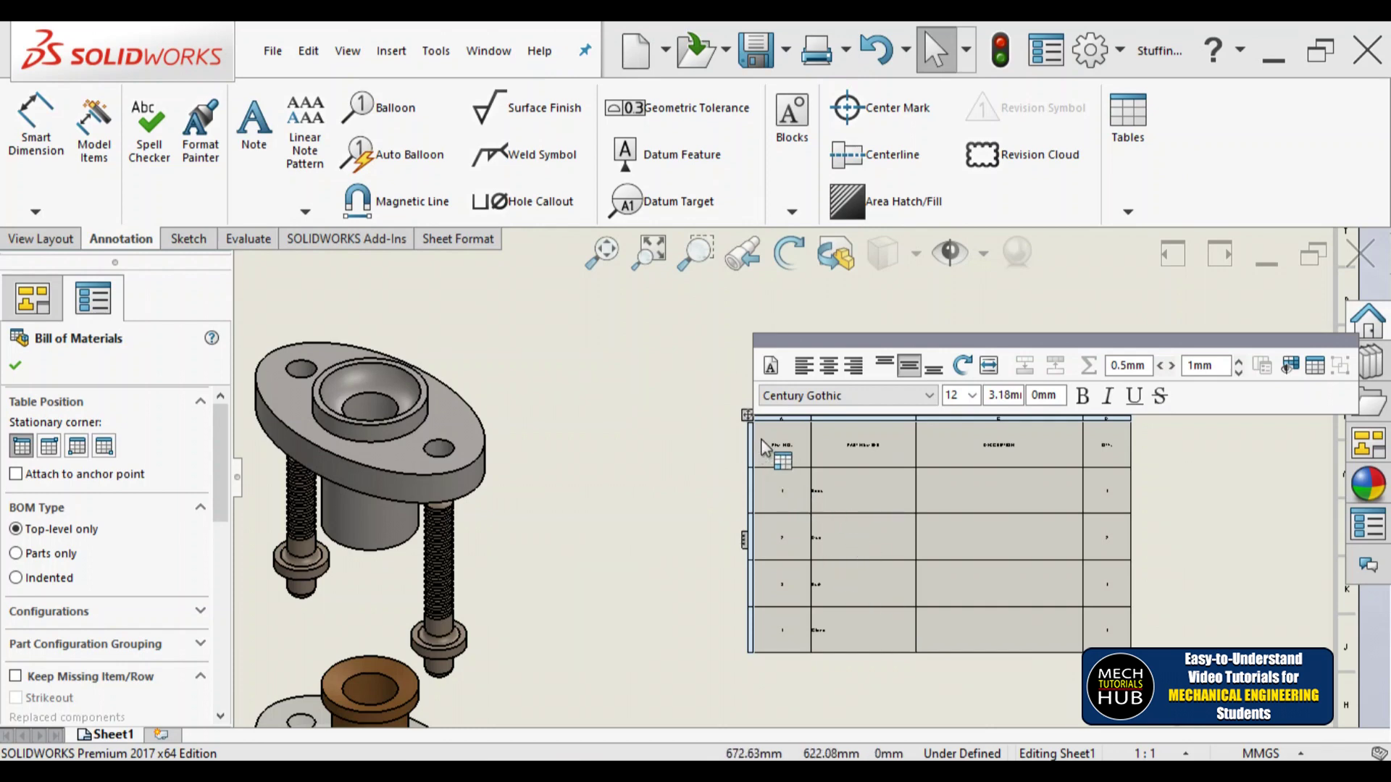
left_click(801, 471)
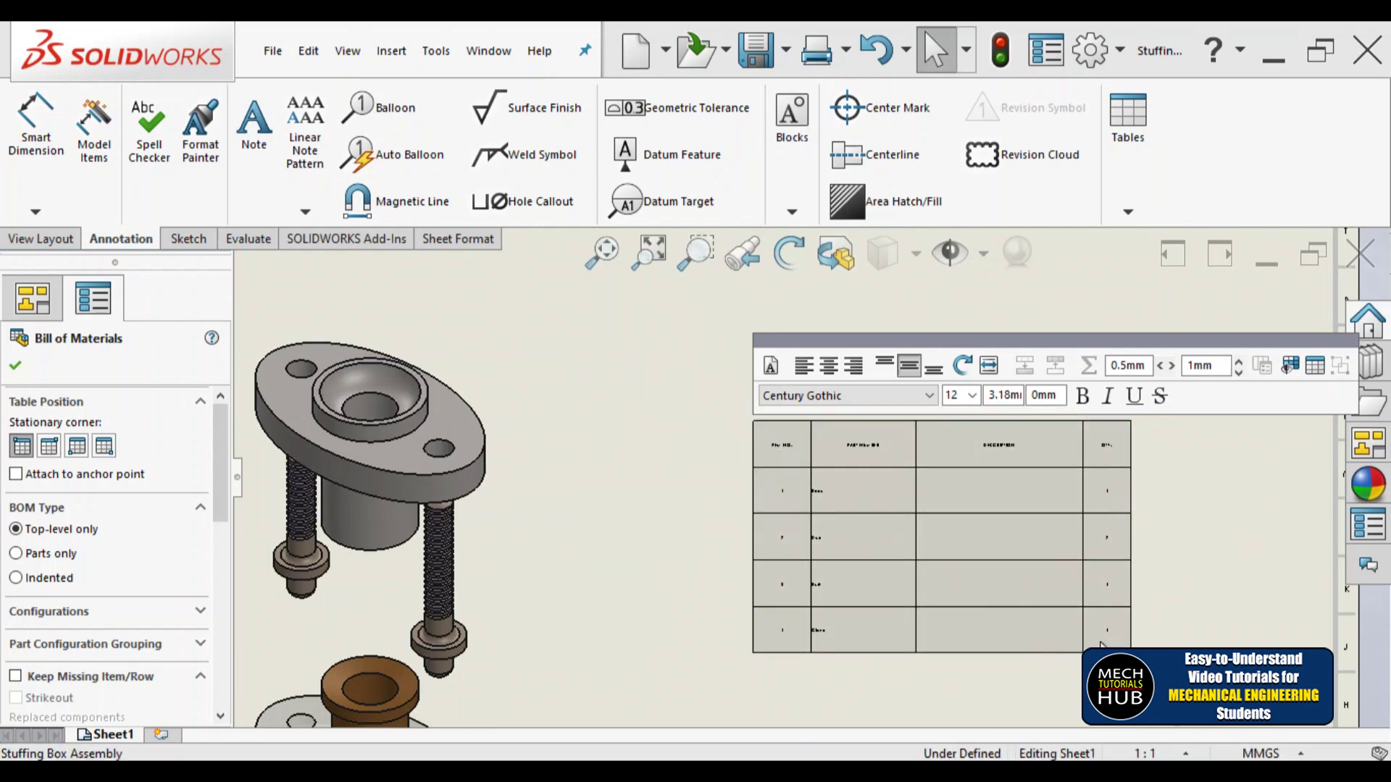
left_click(993, 475)
Format the BOM text at font size 24, bold and centre-aligned.
left_click(771, 397)
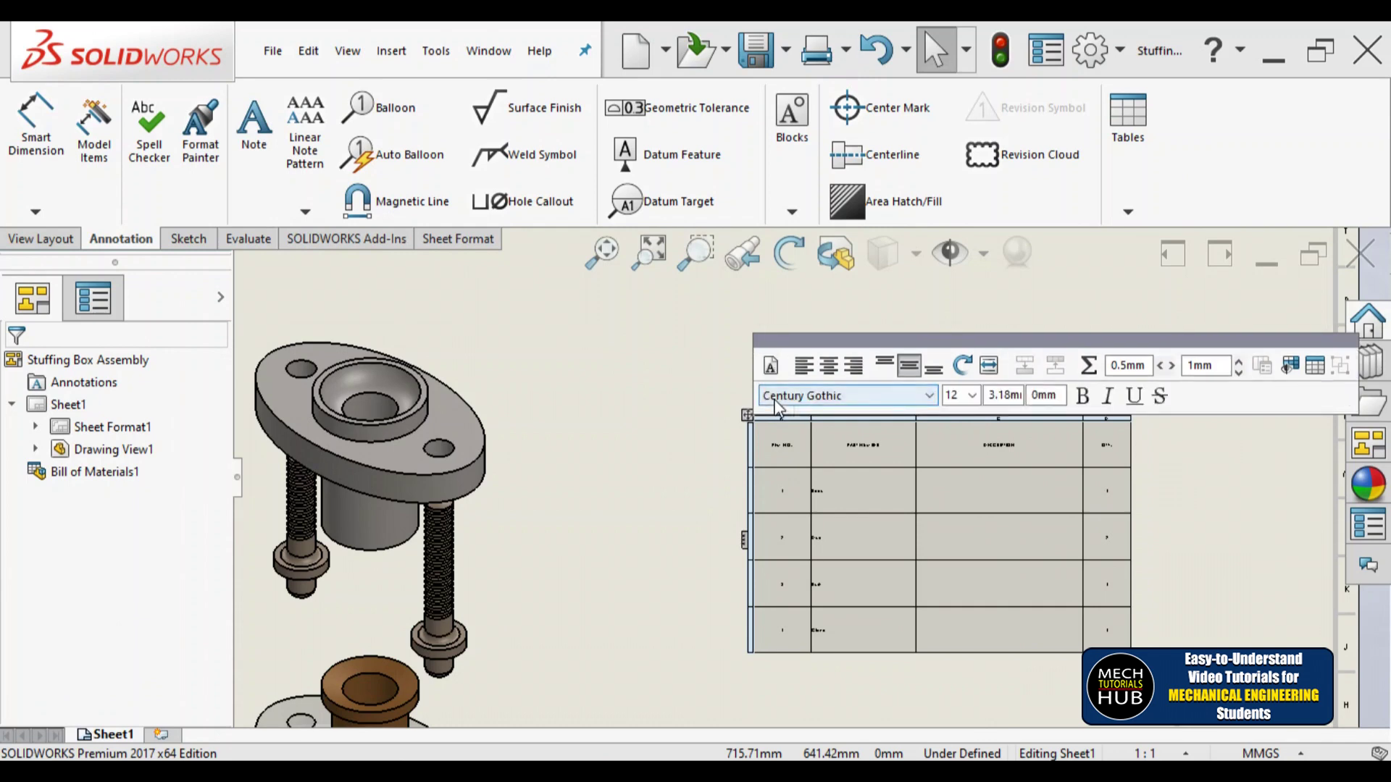
left_click(973, 396)
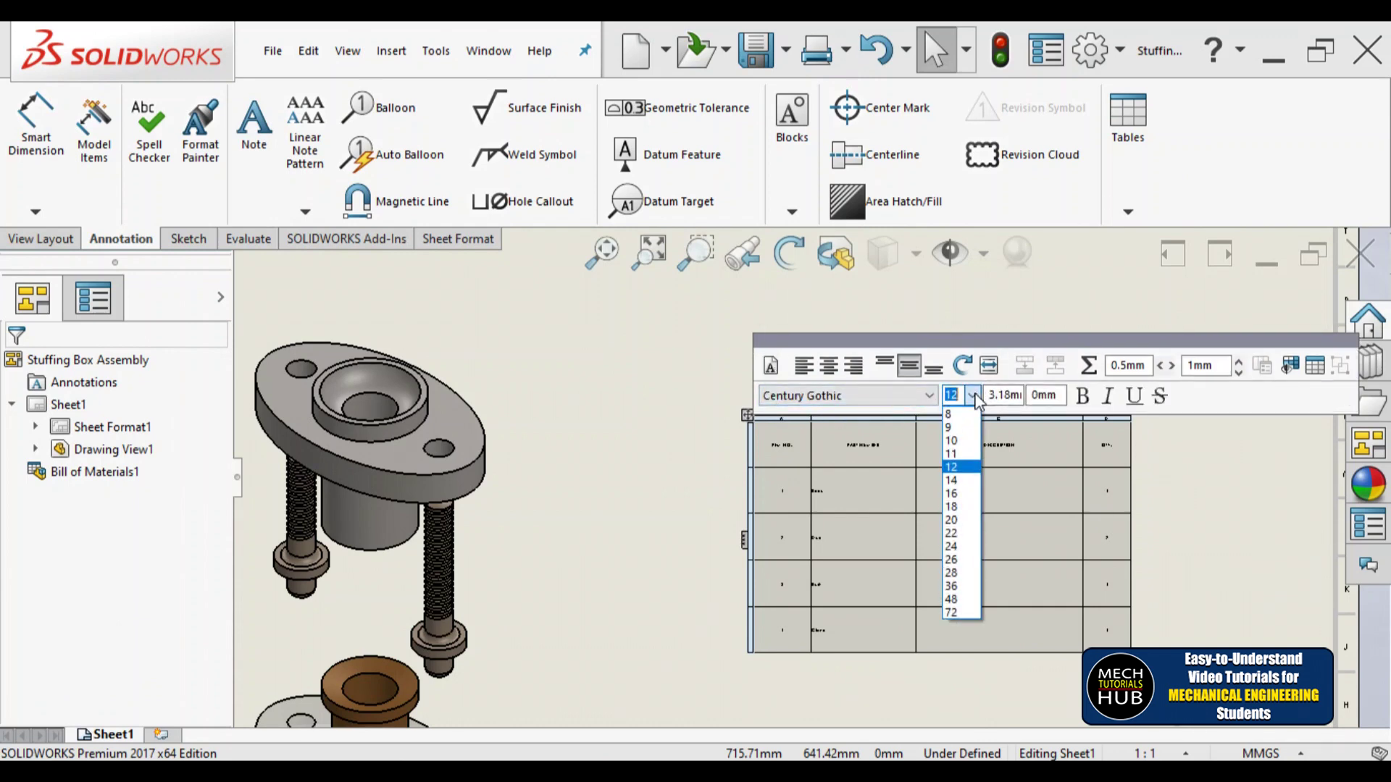
left_click(970, 548)
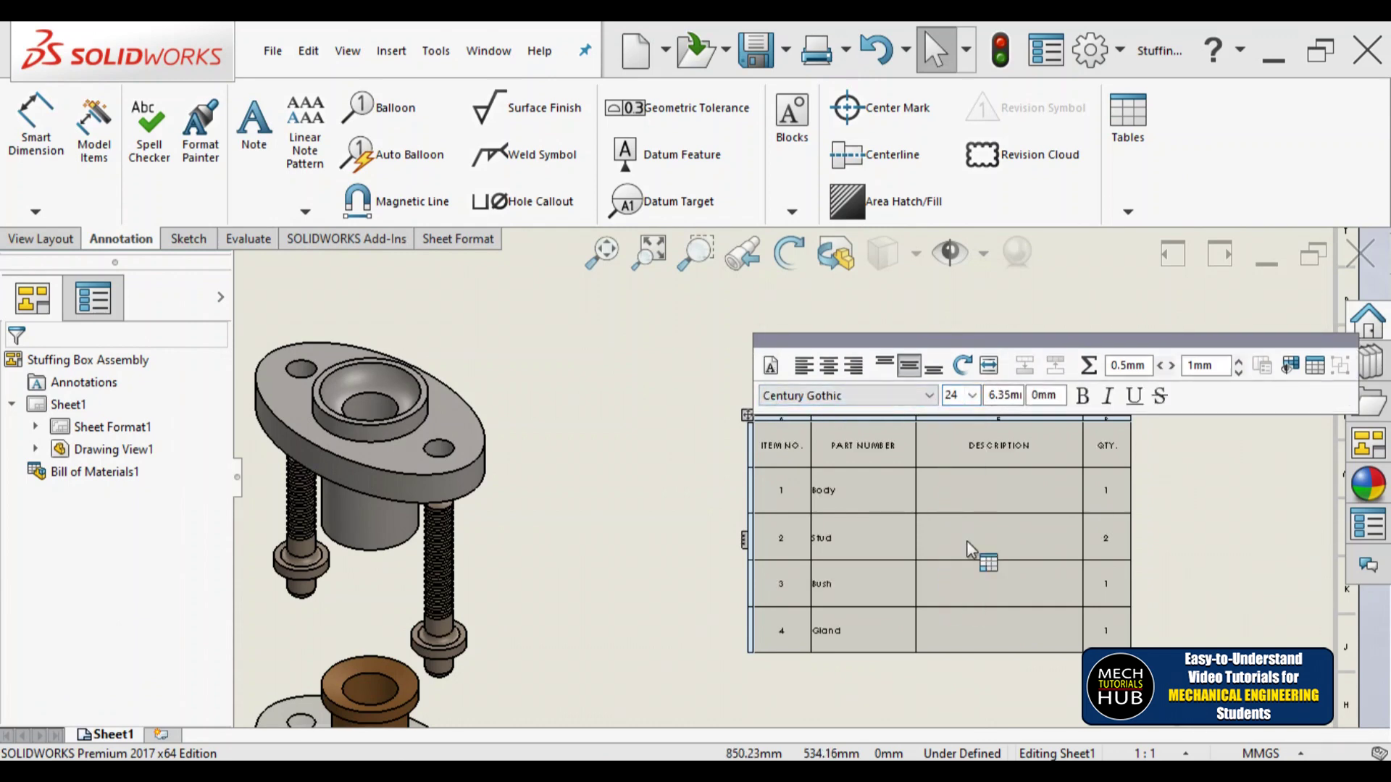
left_click(1083, 396)
left_click(829, 365)
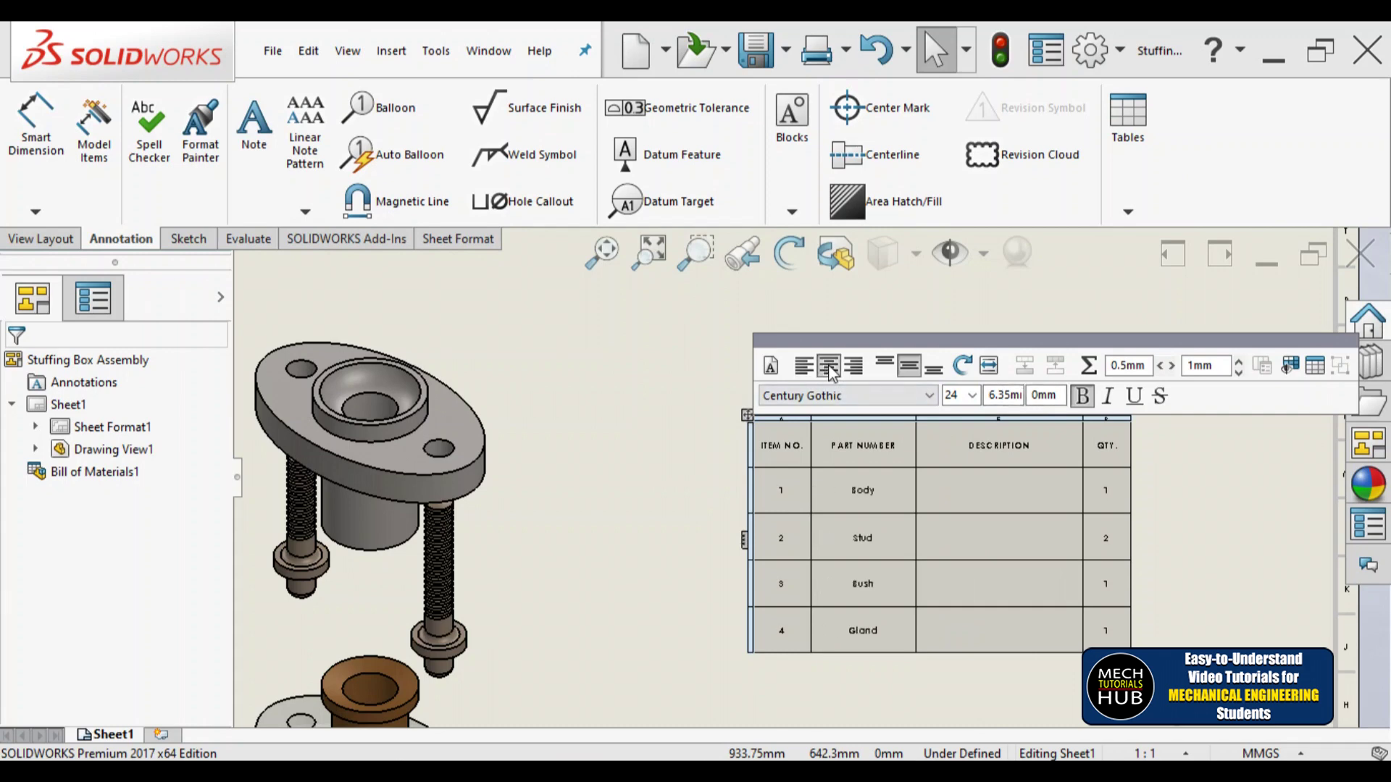
left_click(667, 602)
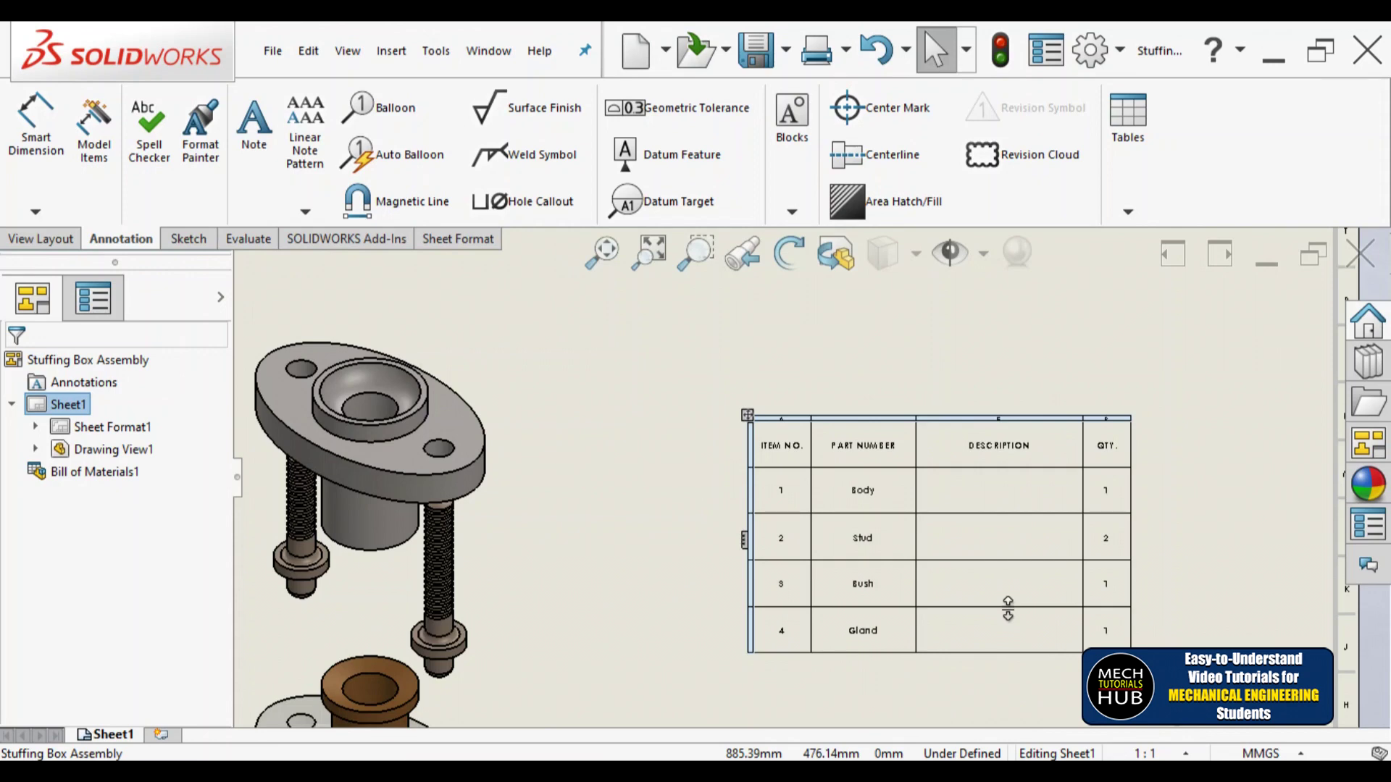
scroll(968, 586, "up", 3)
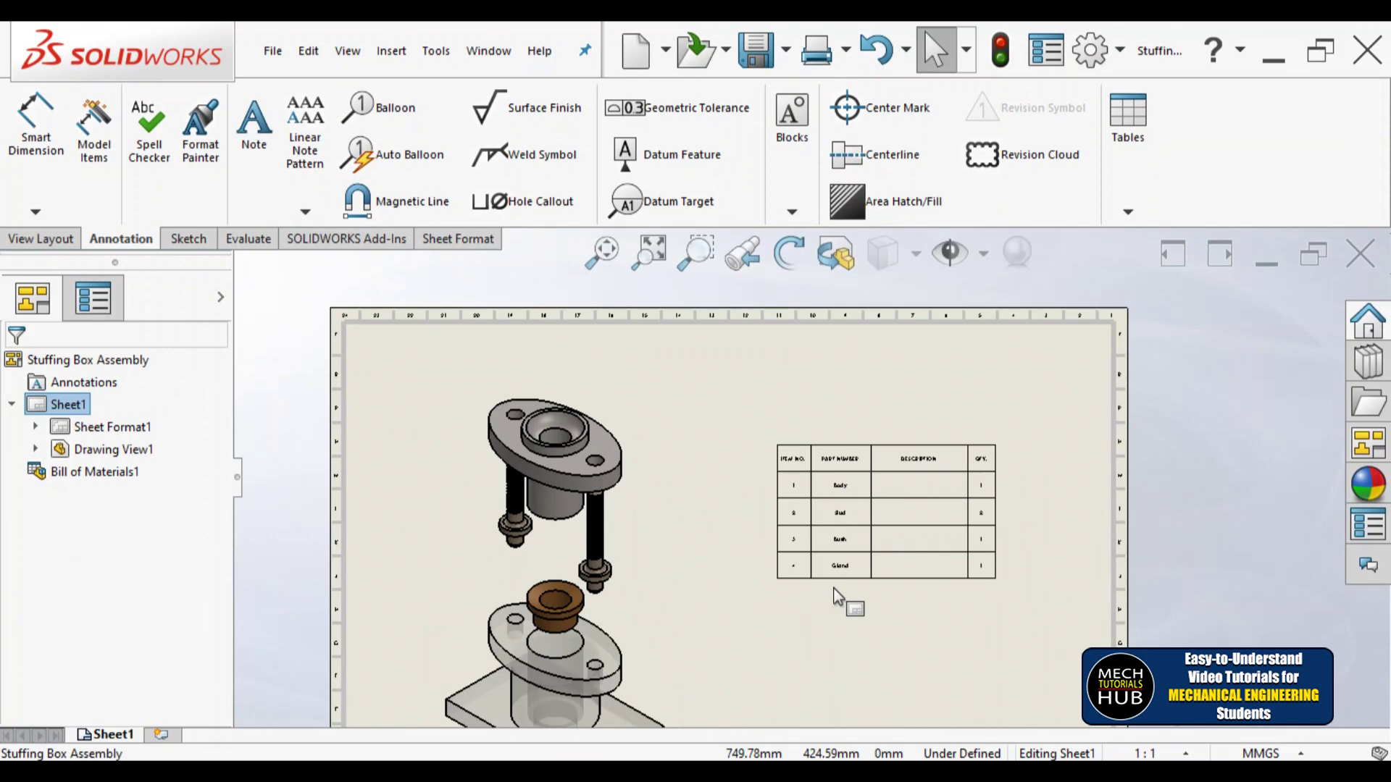
scroll(844, 561, "down", 3)
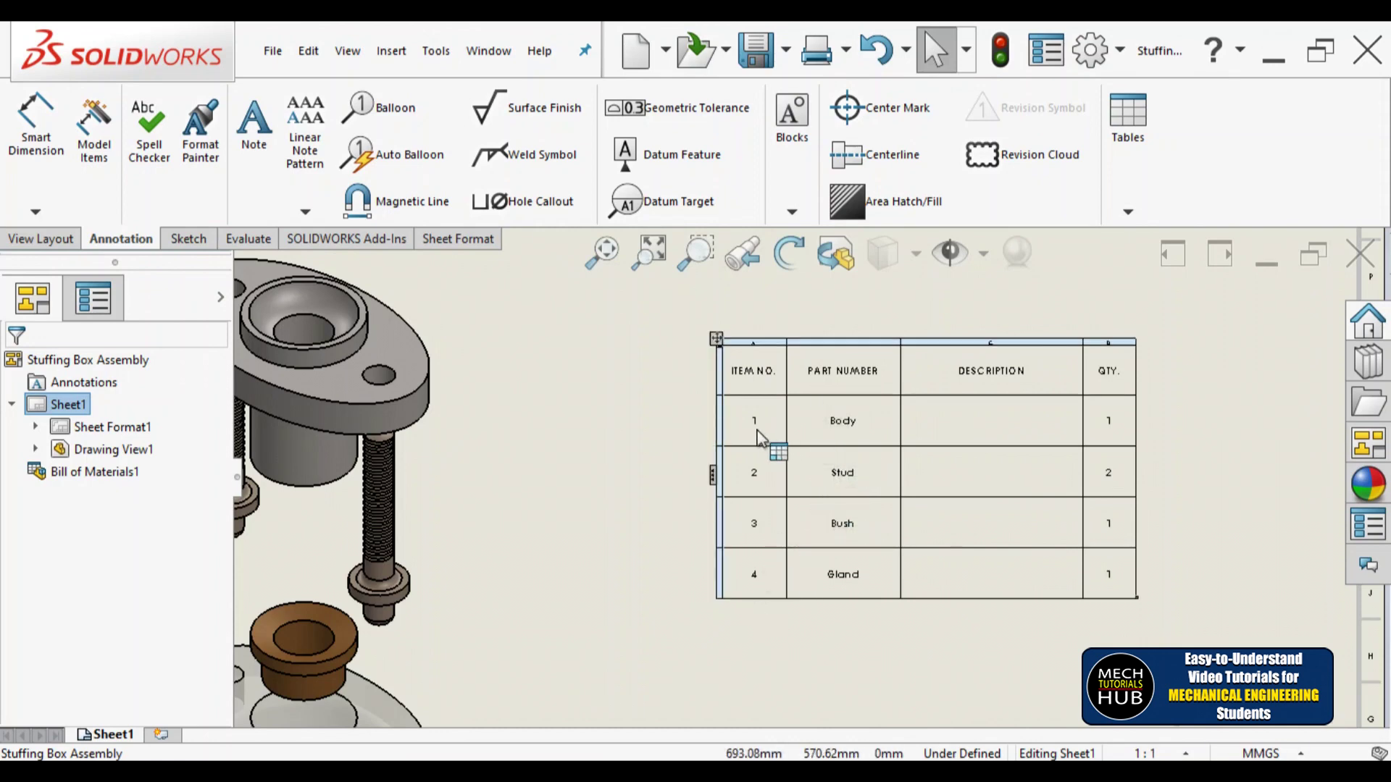
scroll(559, 497, "up", 3)
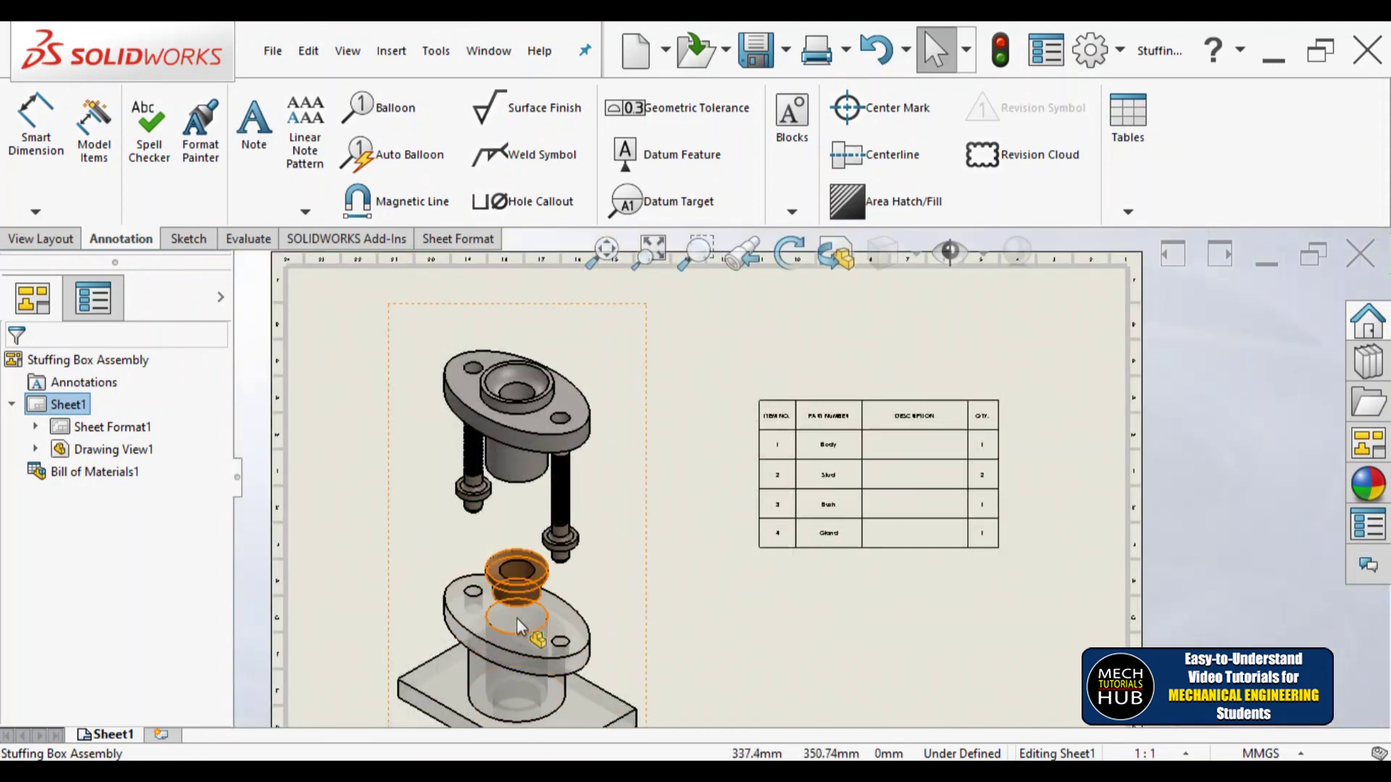
scroll(569, 601, "up", 1)
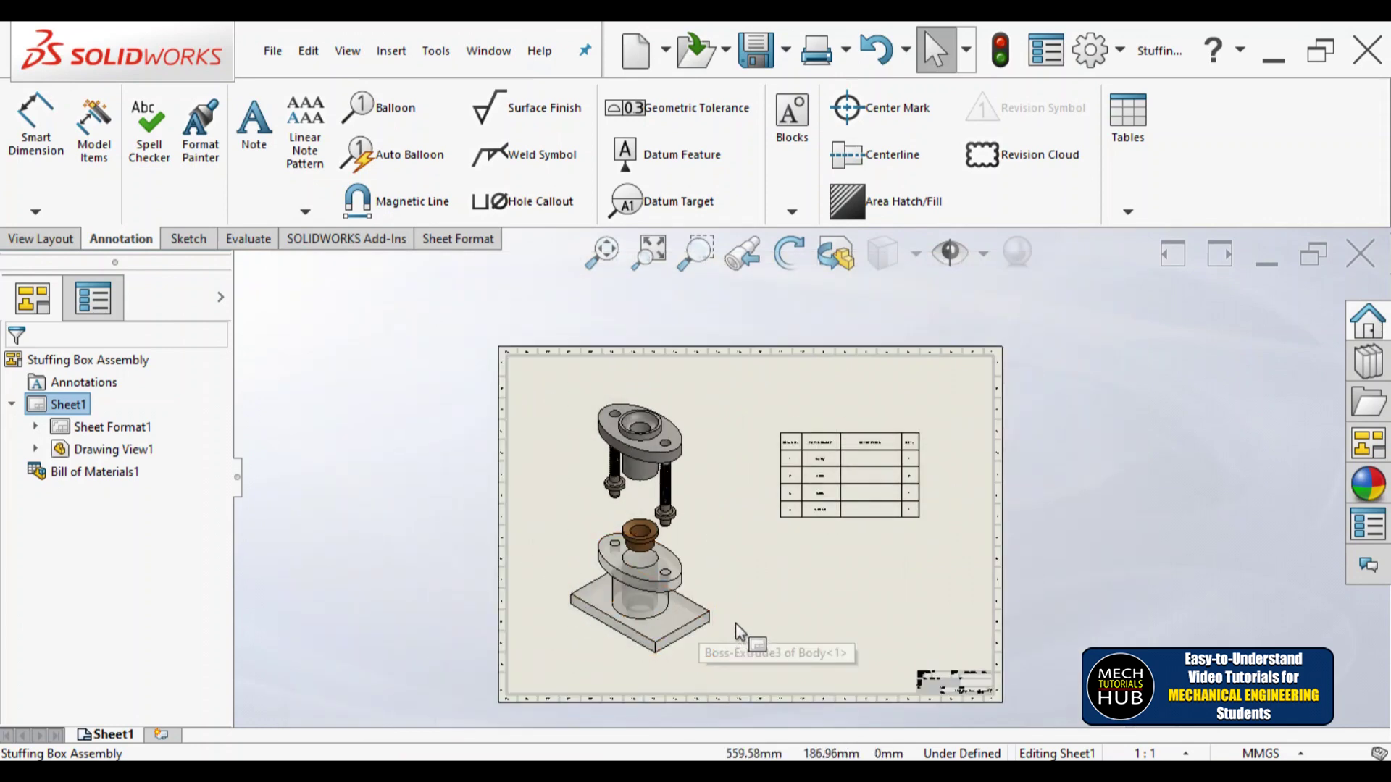
scroll(729, 607, "down", 1)
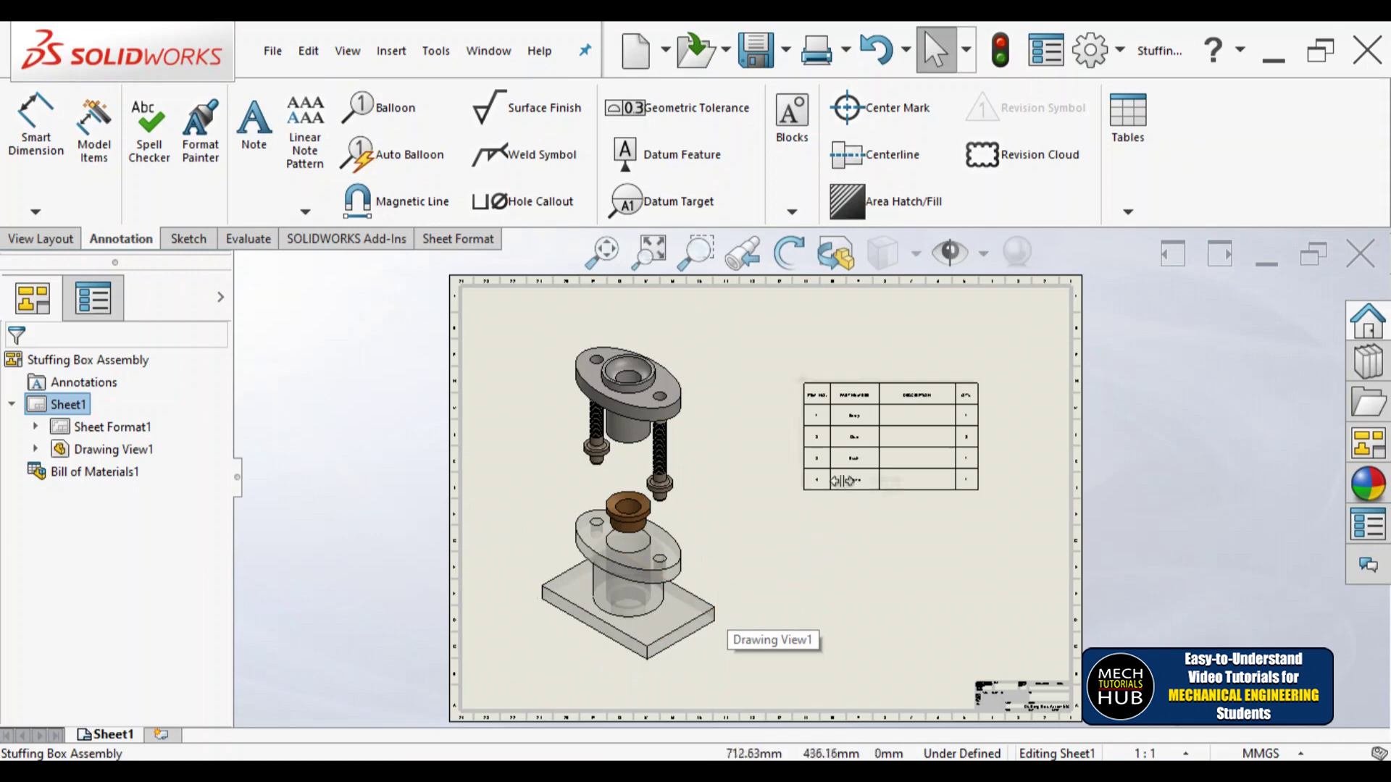
scroll(862, 441, "down", 2)
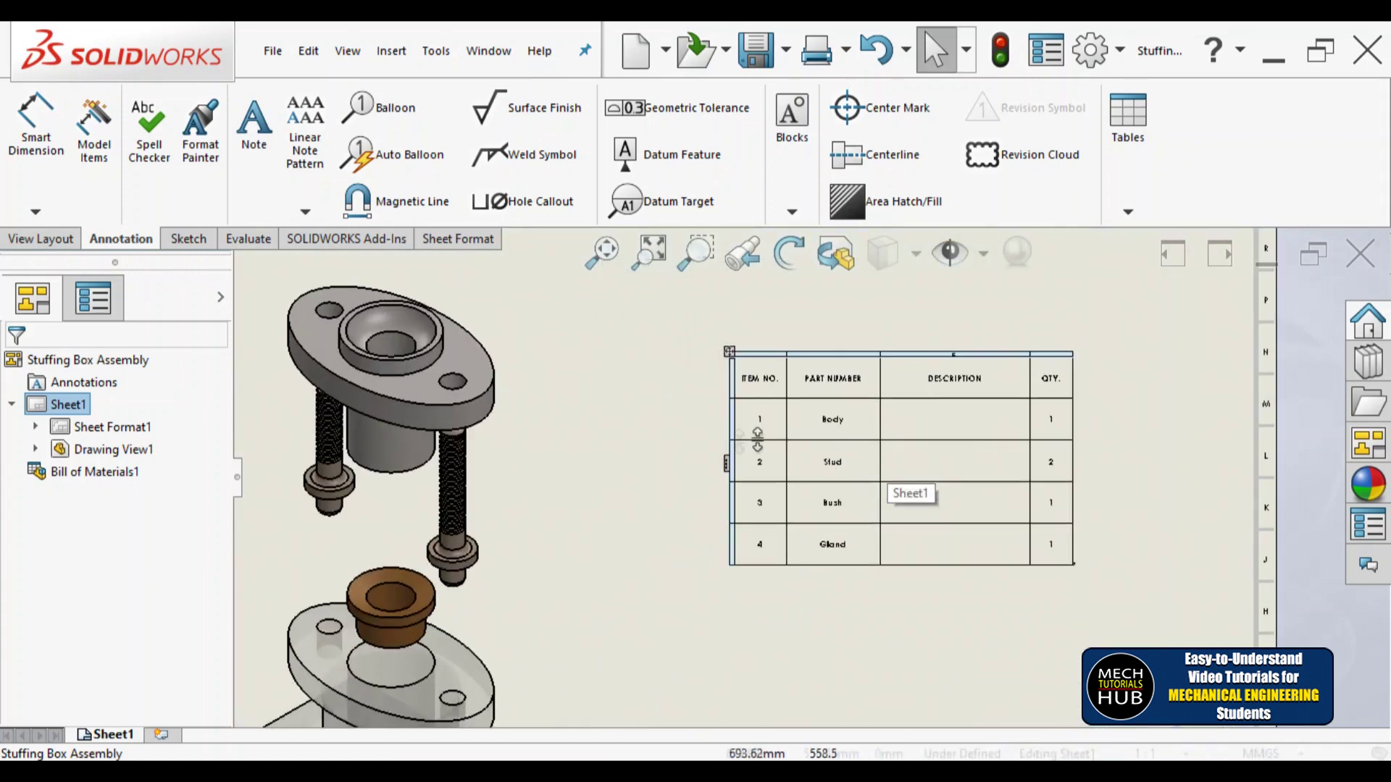
scroll(804, 453, "up", 3)
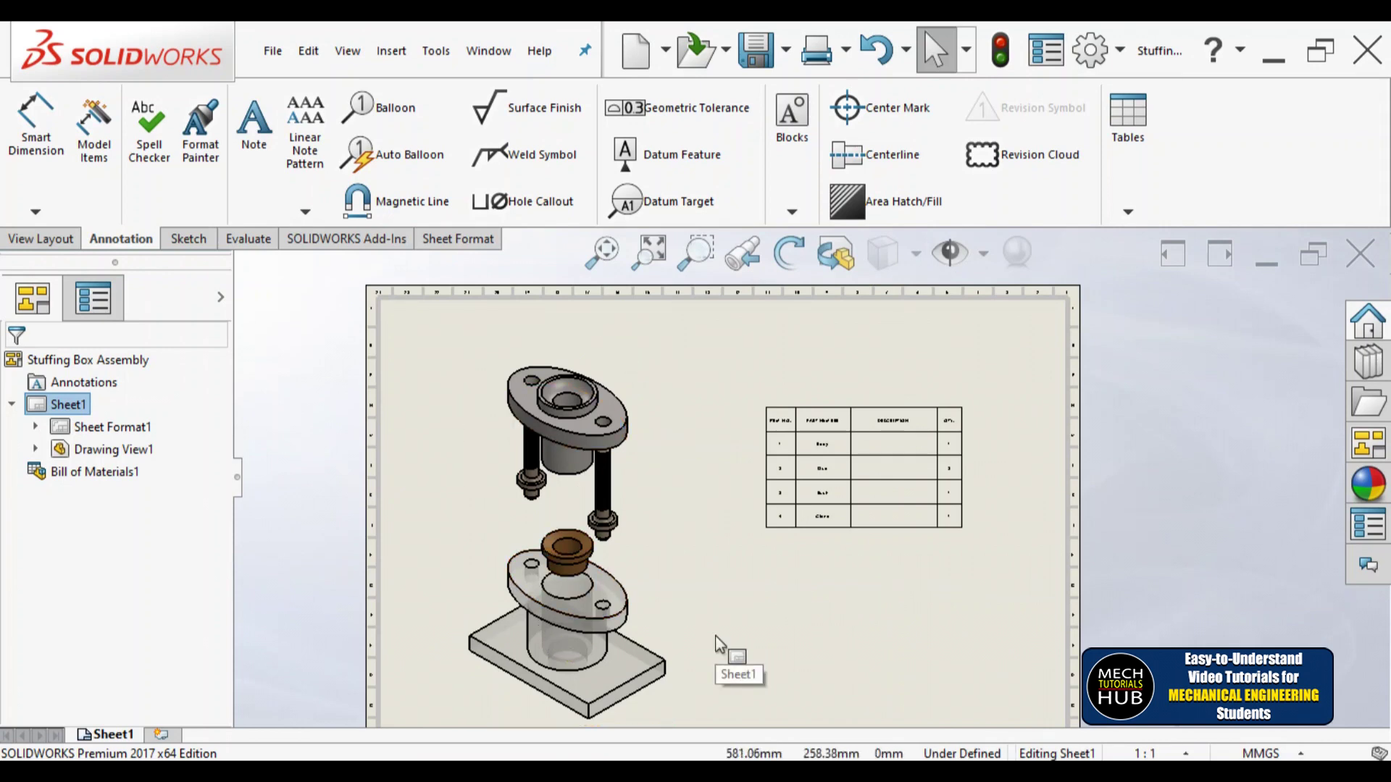
Auto Balloon every component of the exploded view, accept, and inspect the placed balloons.
left_click(390, 172)
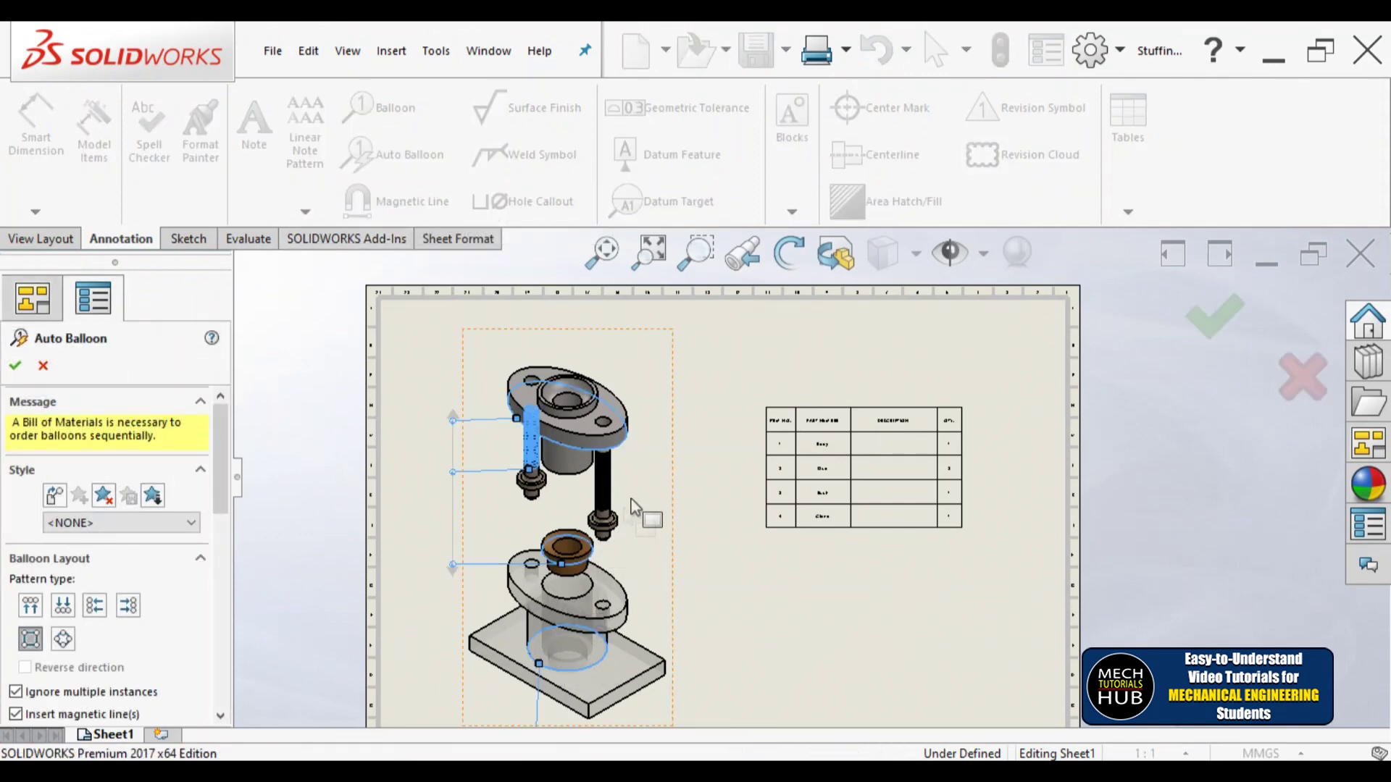
scroll(636, 551, "up", 2)
scroll(636, 565, "down", 3)
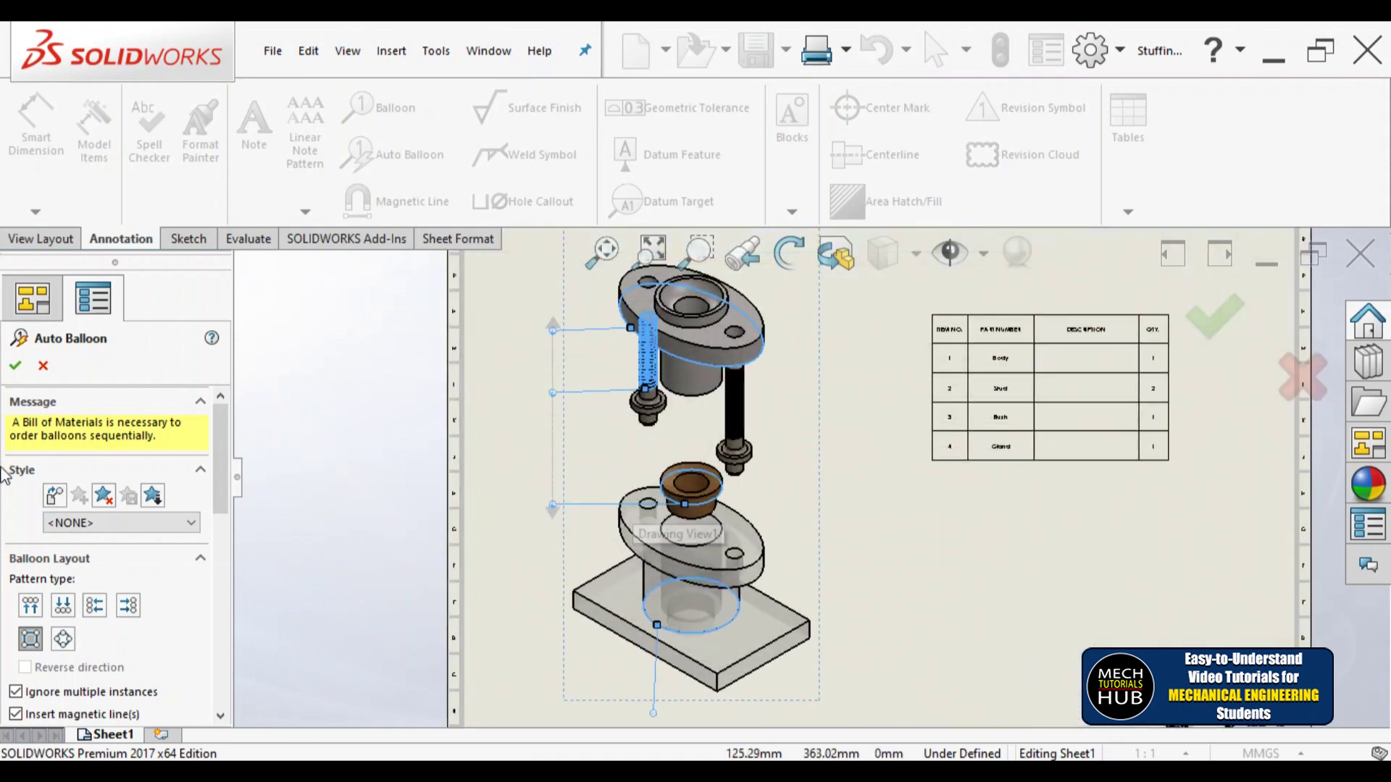
left_click(15, 367)
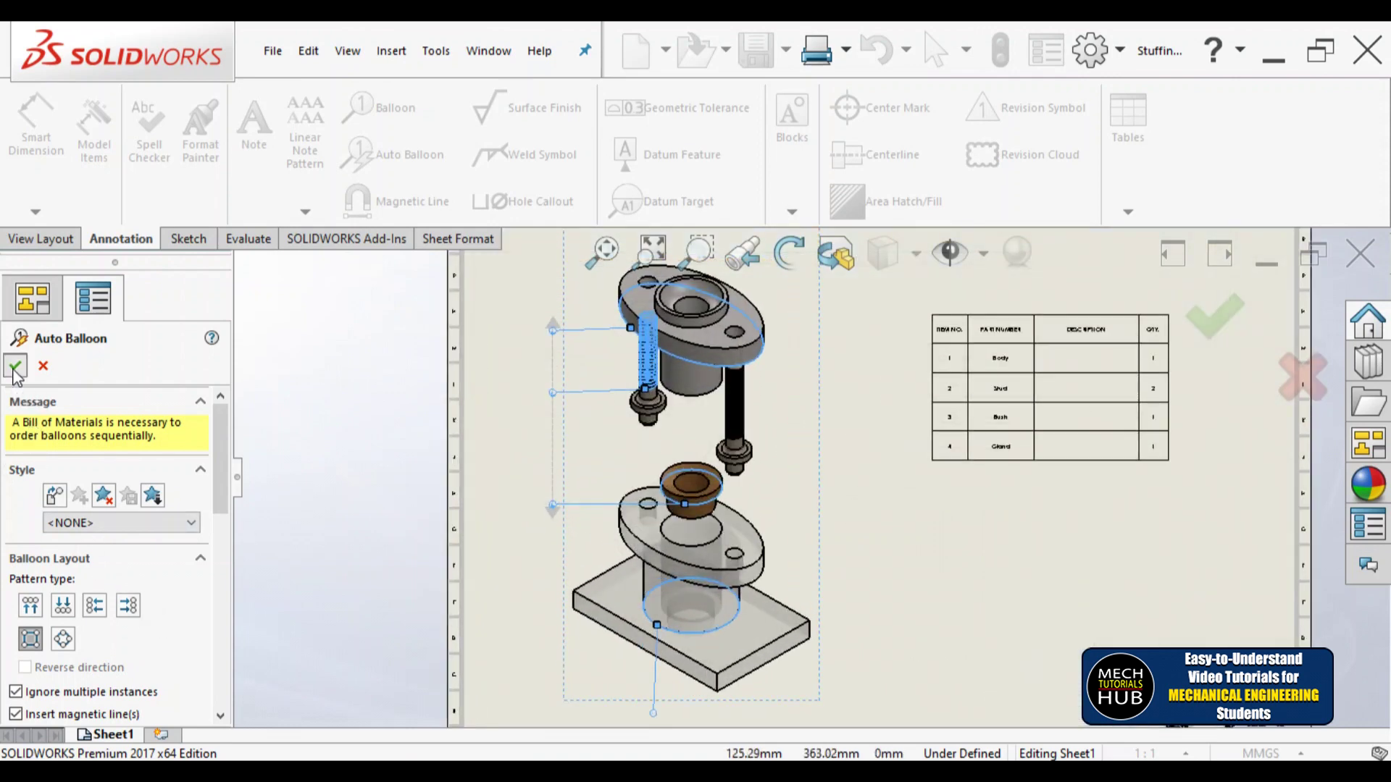
scroll(574, 558, "up", 2)
scroll(709, 422, "down", 4)
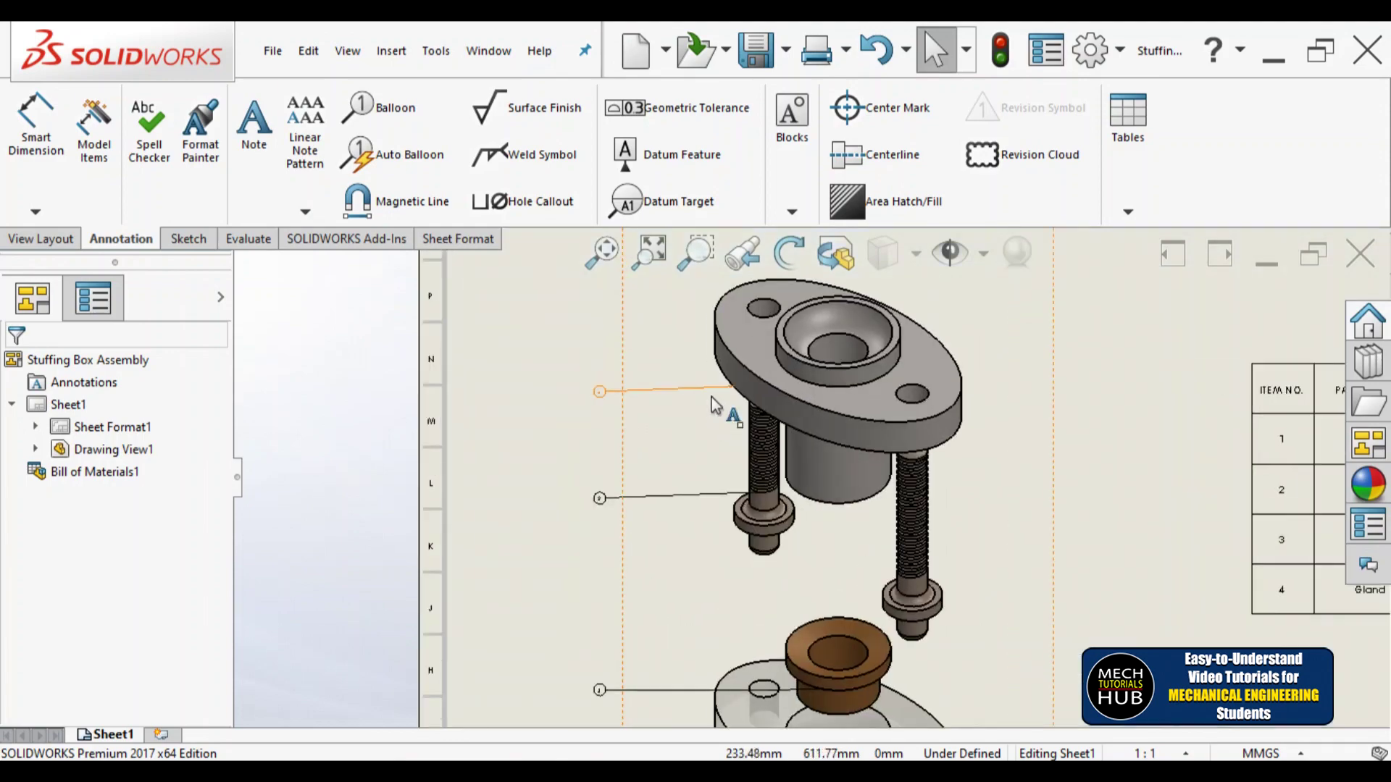
scroll(709, 477, "up", 2)
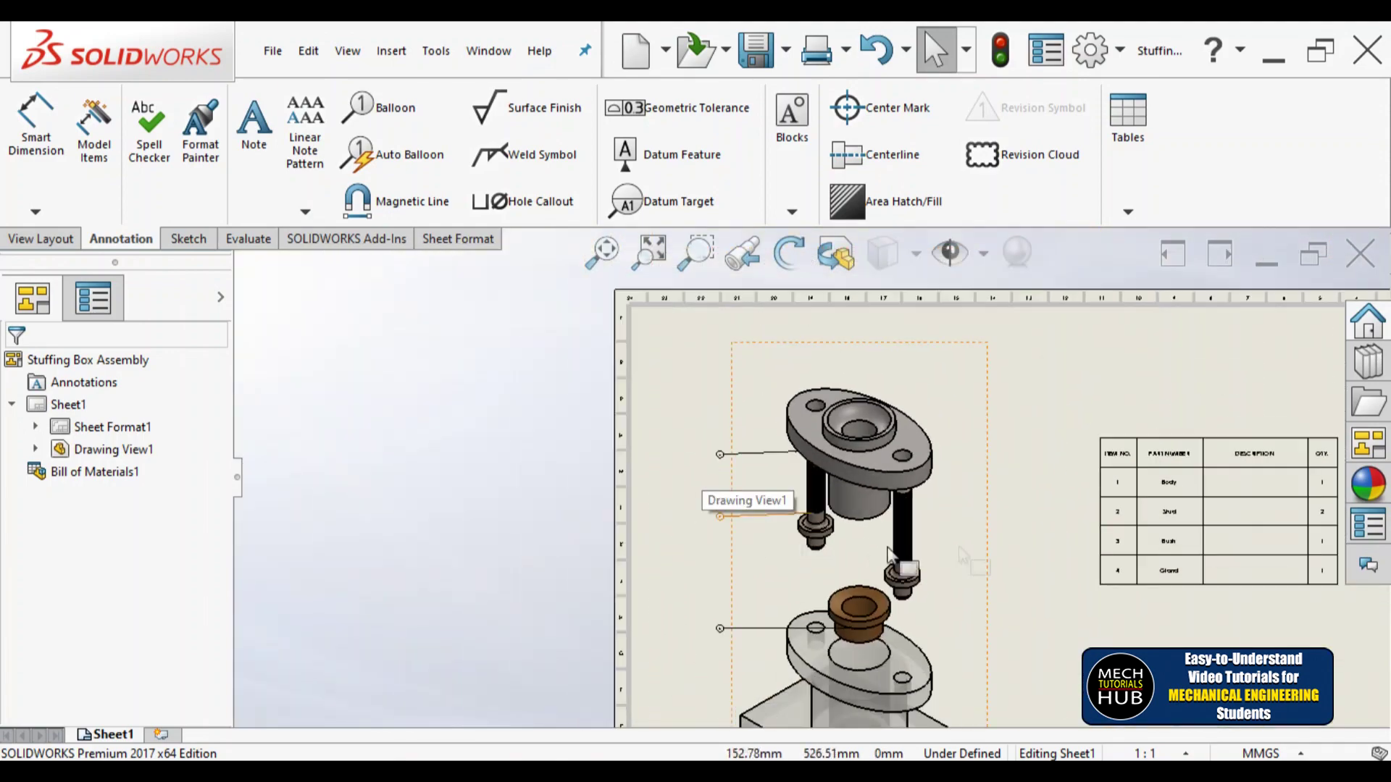
scroll(849, 481, "up", 2)
scroll(801, 476, "down", 3)
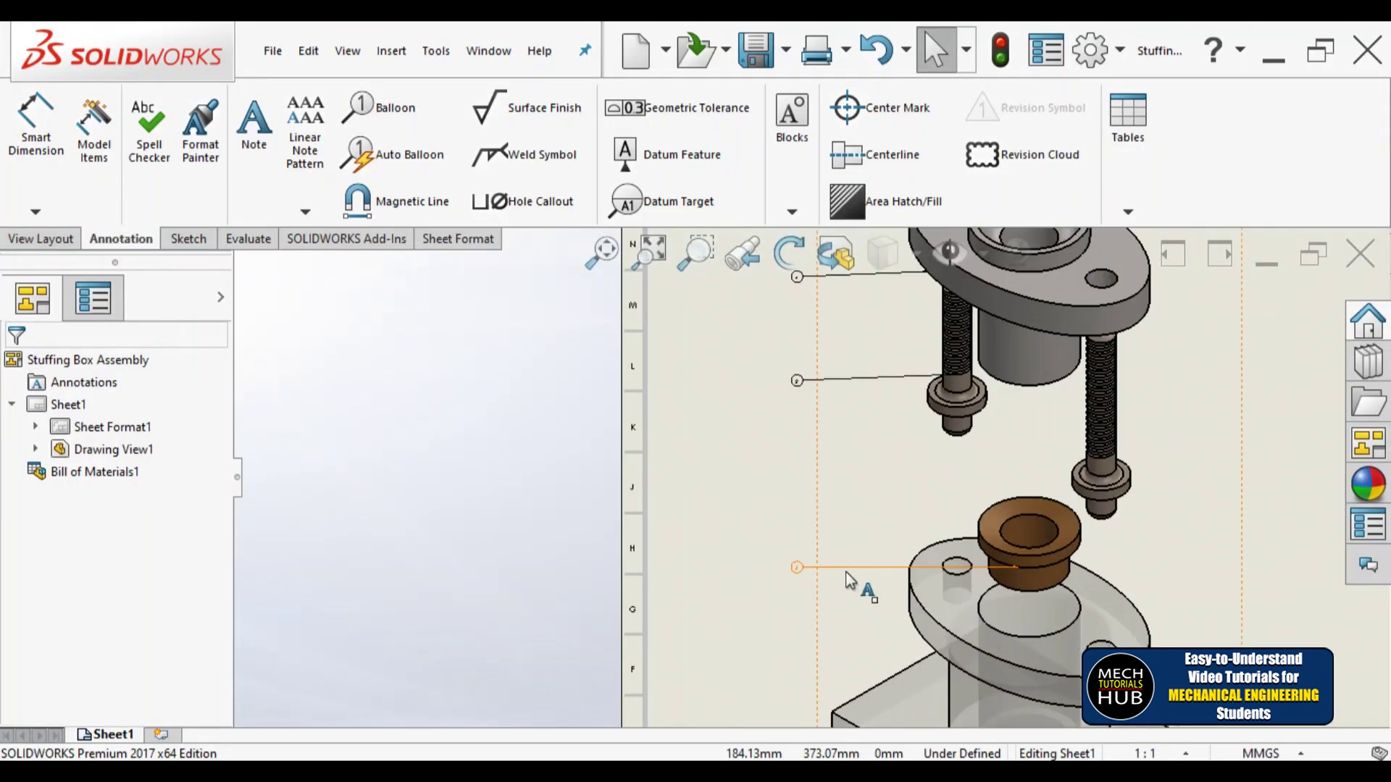
scroll(823, 574, "down", 2)
scroll(758, 534, "up", 4)
scroll(880, 689, "down", 5)
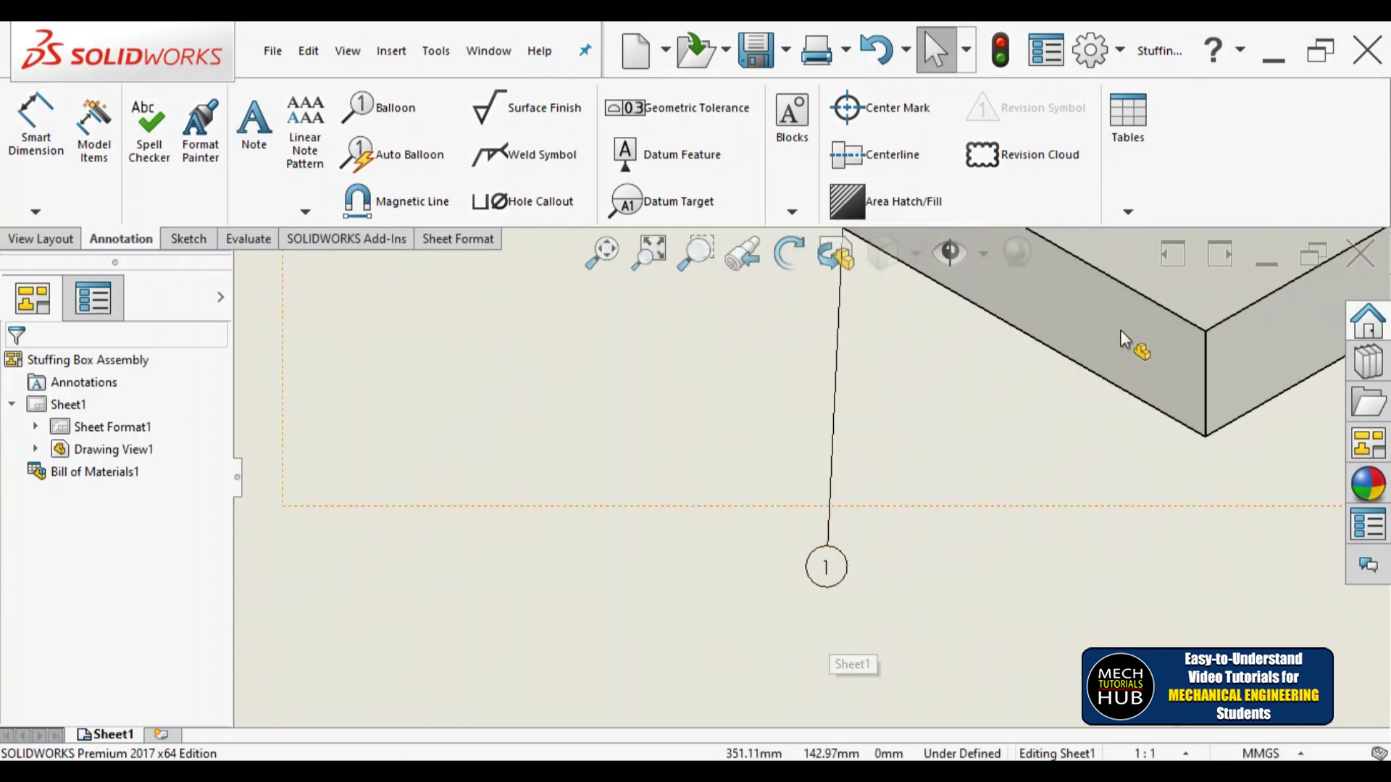
scroll(930, 530, "up", 5)
scroll(920, 534, "up", 5)
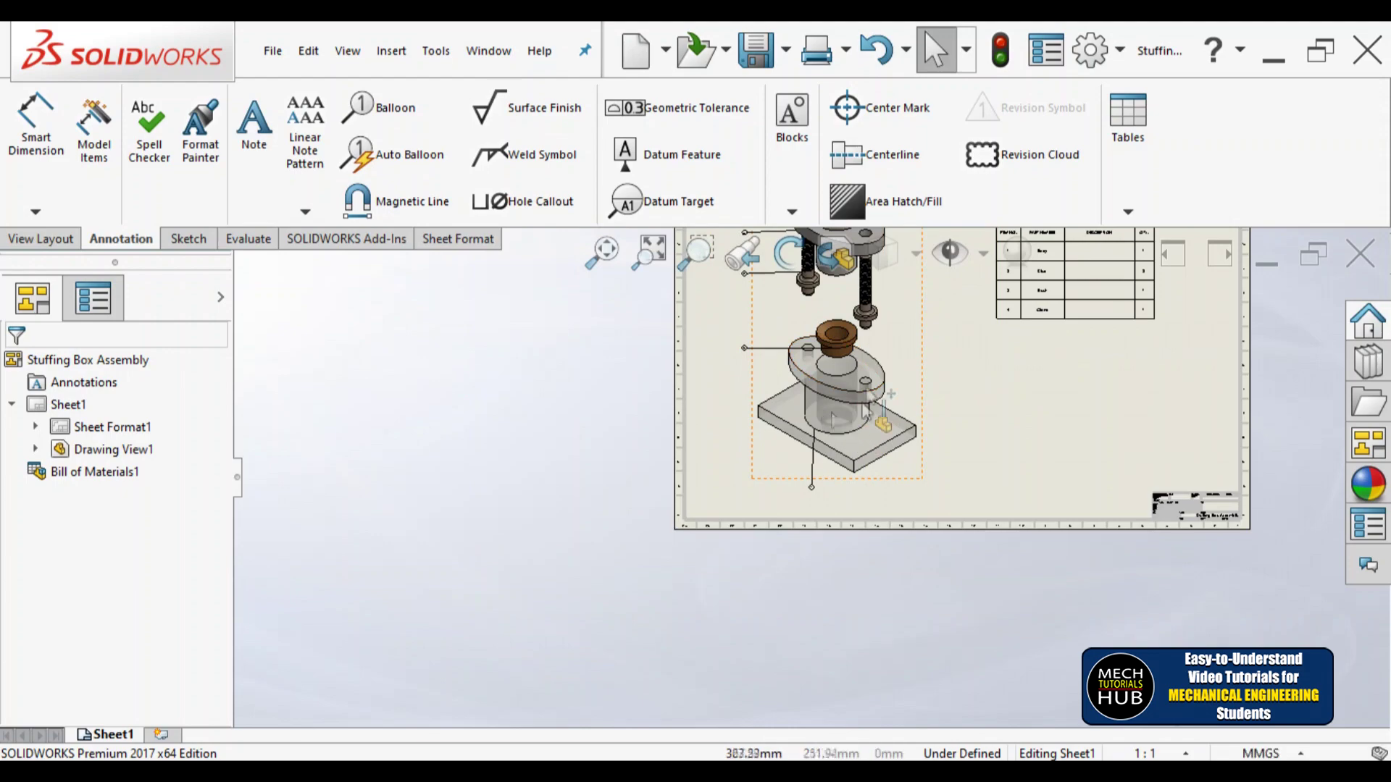
scroll(855, 404, "up", 4)
scroll(827, 361, "down", 12)
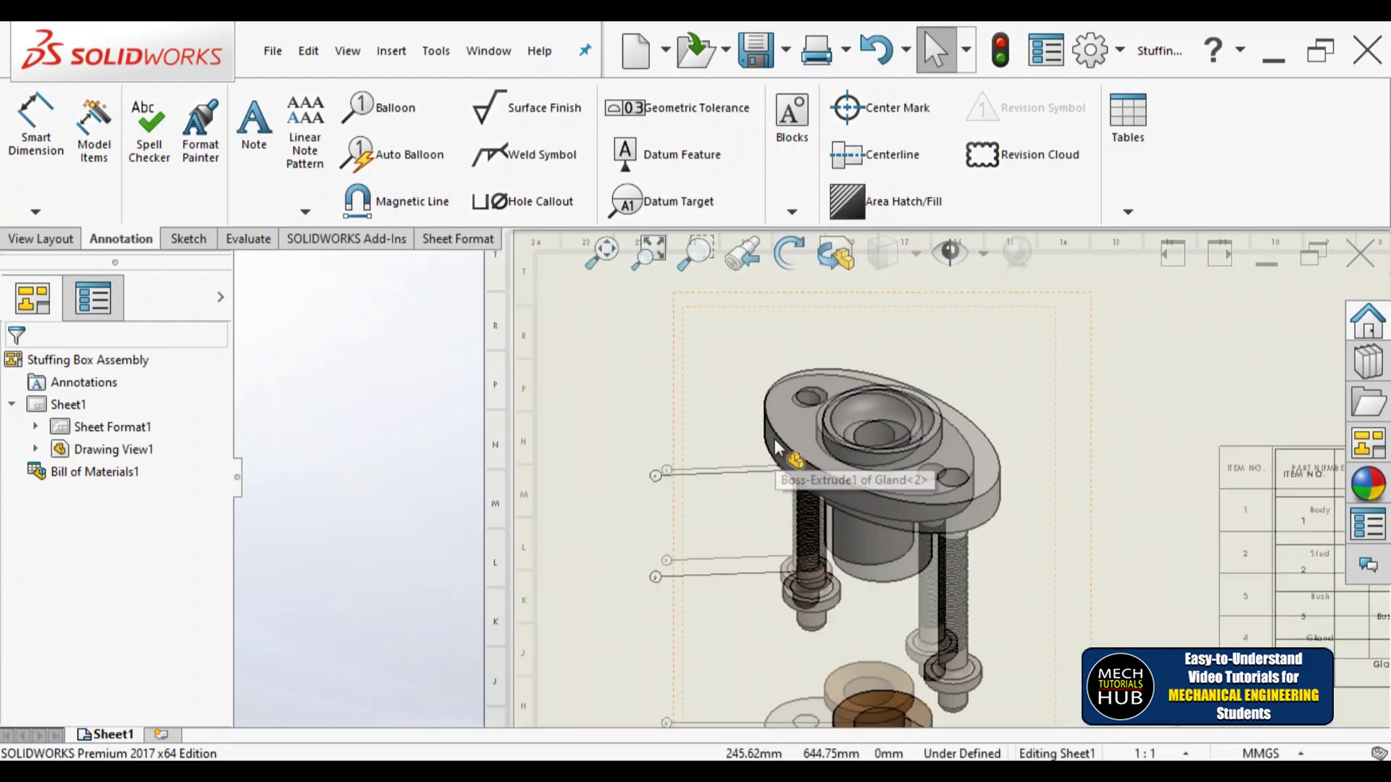
scroll(637, 529, "up", 8)
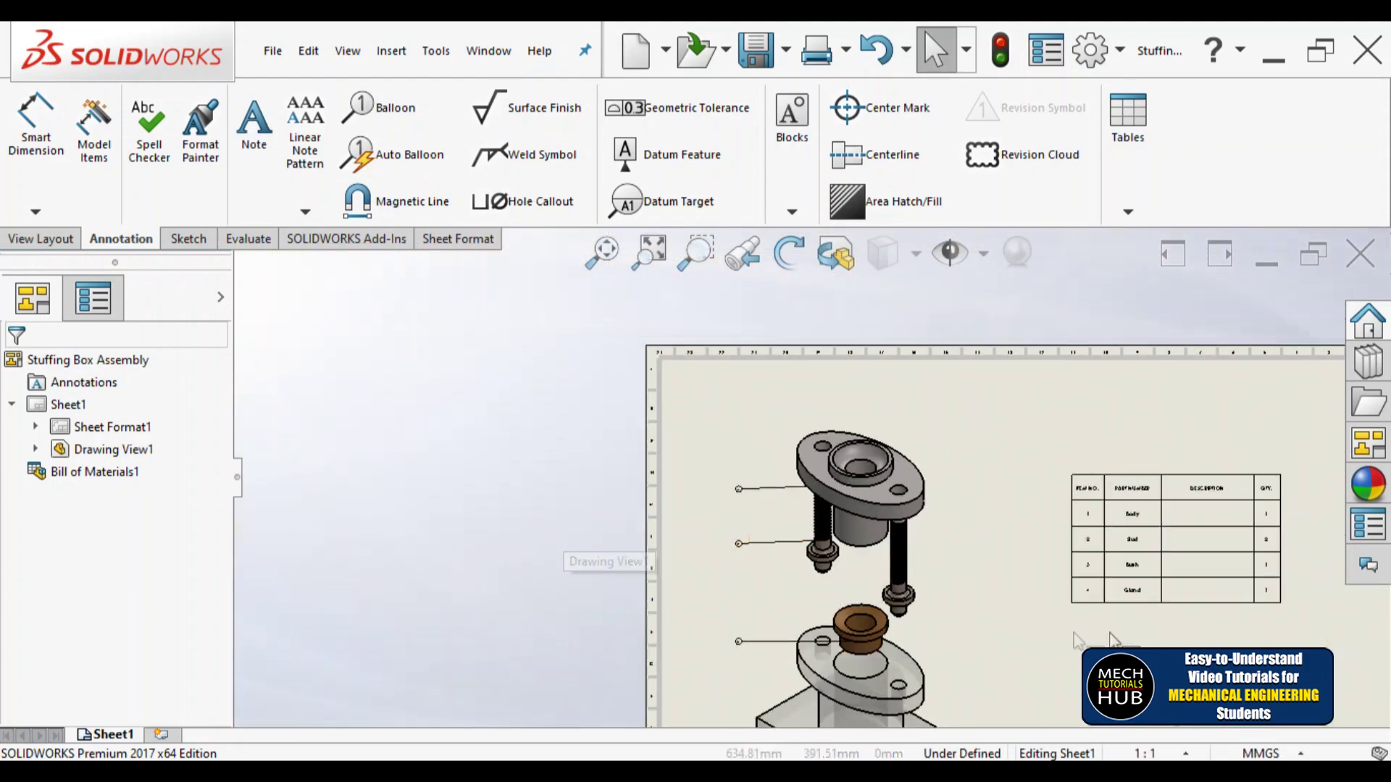
scroll(1105, 575, "down", 10)
scroll(1000, 526, "up", 8)
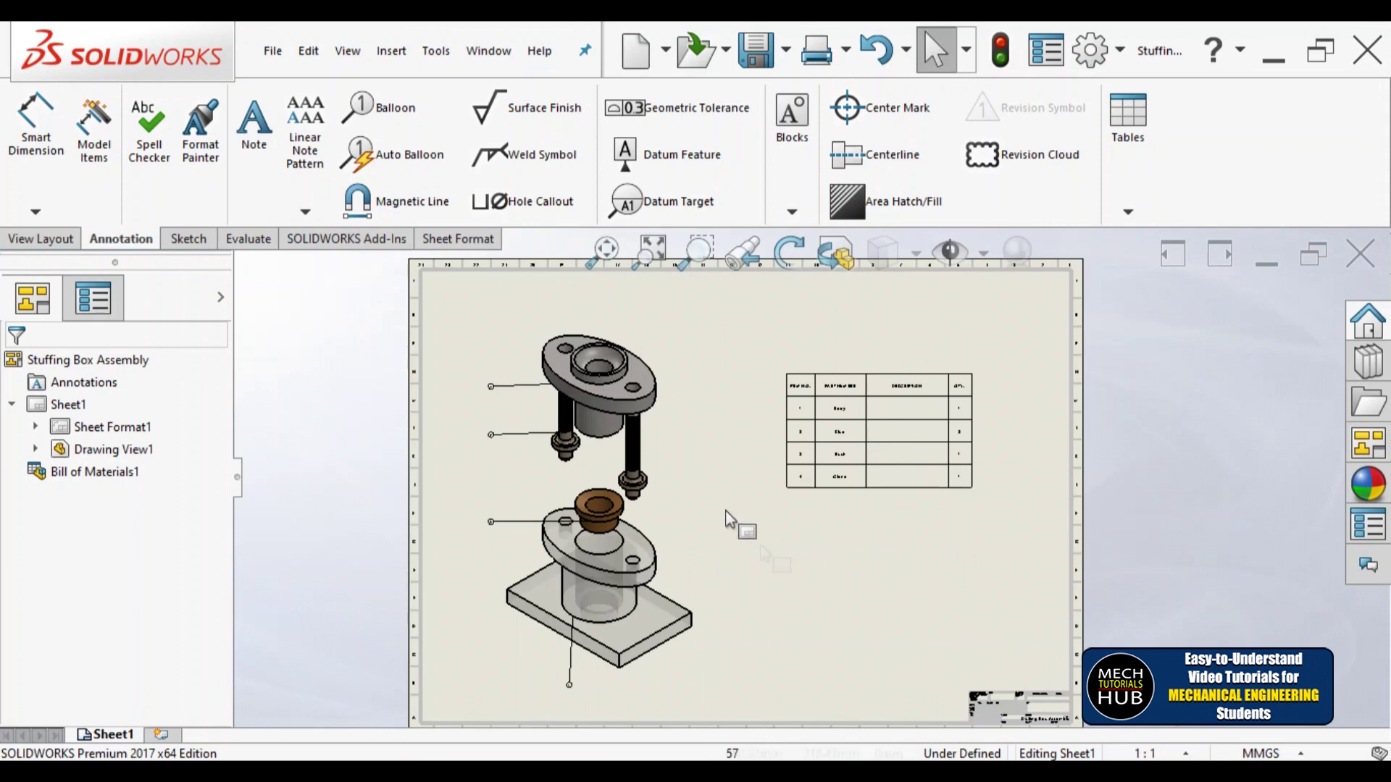
Rearrange the gland, stud, bushing and base-plate balloons into a left column, then box-select them.
left_click_drag(569, 685, 453, 588)
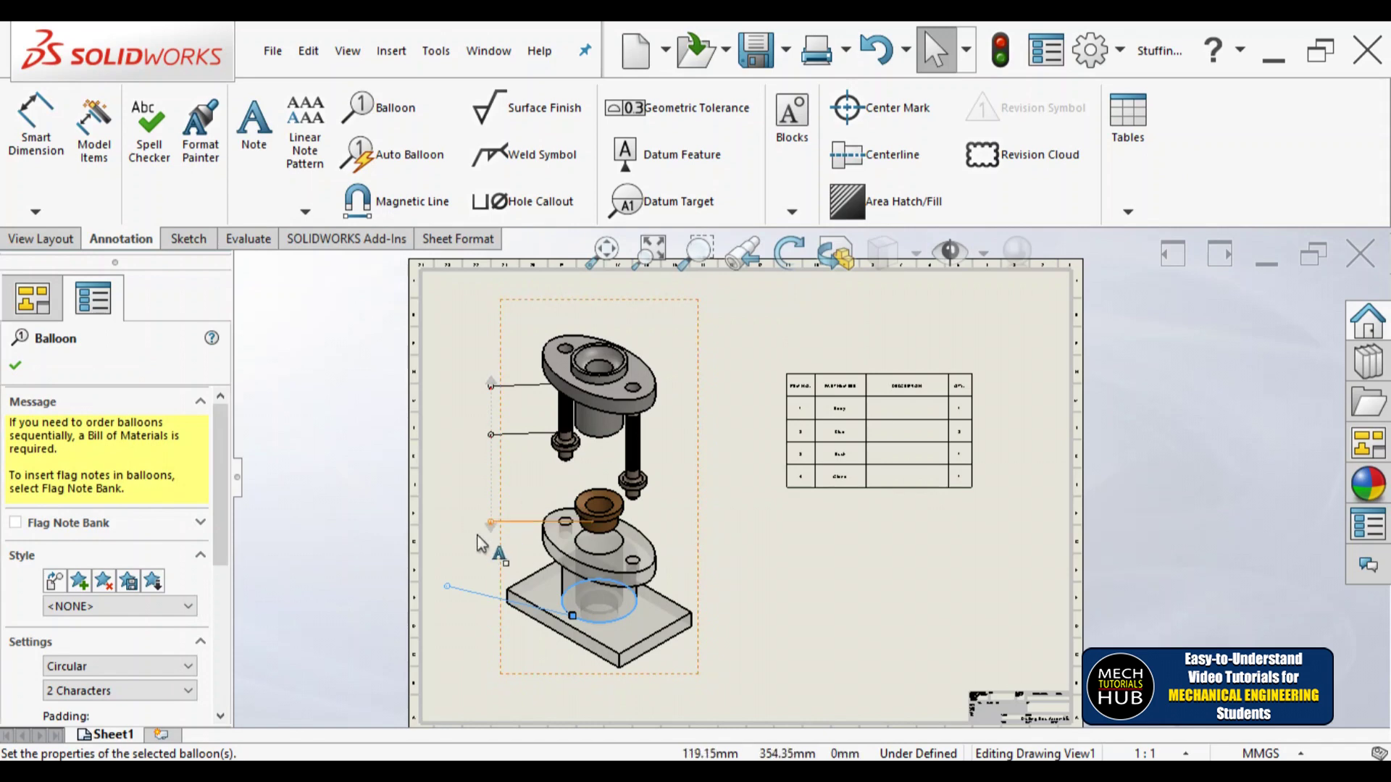
mouse_move(495, 535)
left_mouse_down()
mouse_move(478, 572)
mouse_move(453, 584)
mouse_move(447, 537)
left_mouse_up()
left_click_drag(491, 435, 450, 448)
left_click_drag(448, 587, 447, 607)
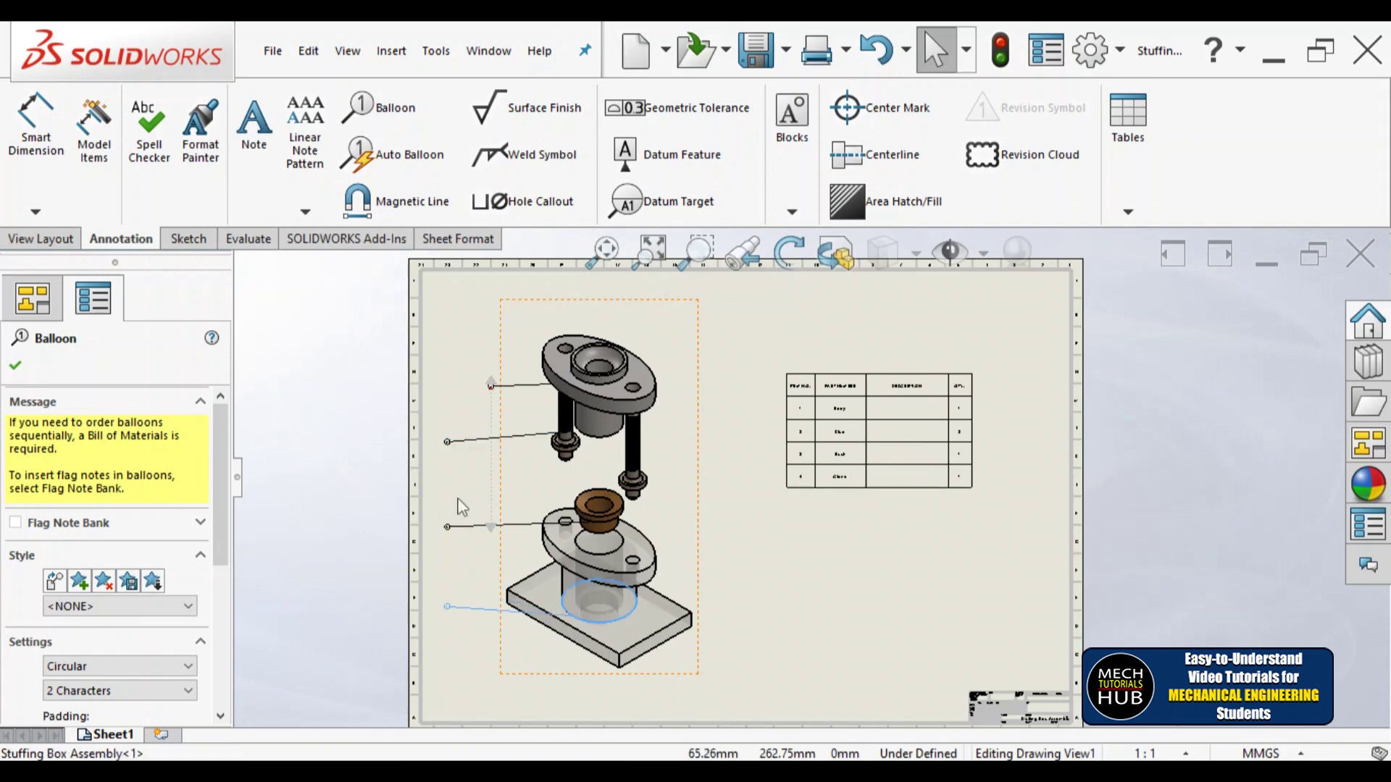
left_click_drag(482, 397, 444, 390)
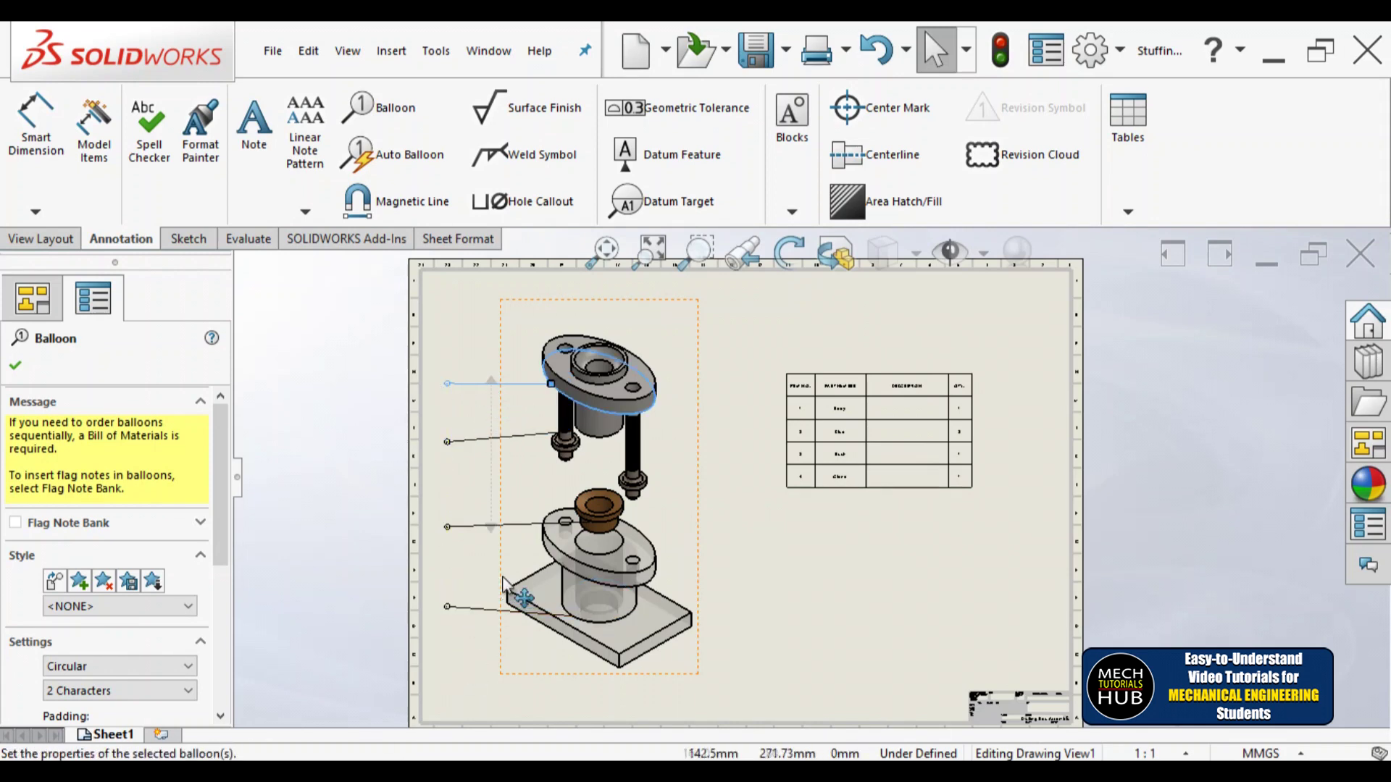
left_click(366, 359)
left_click_drag(334, 352, 497, 659)
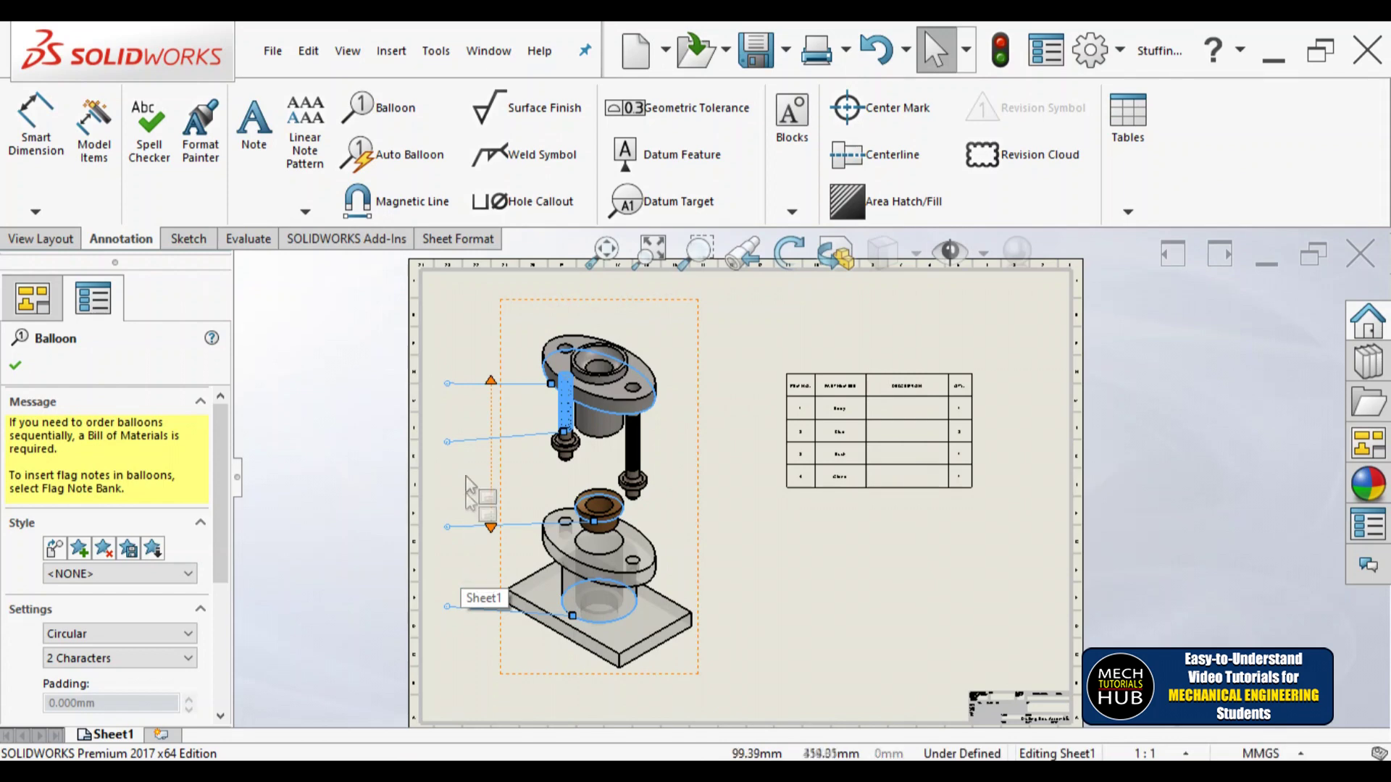
Align the balloons left and spread them further down beside the exploded view.
right_click(449, 395)
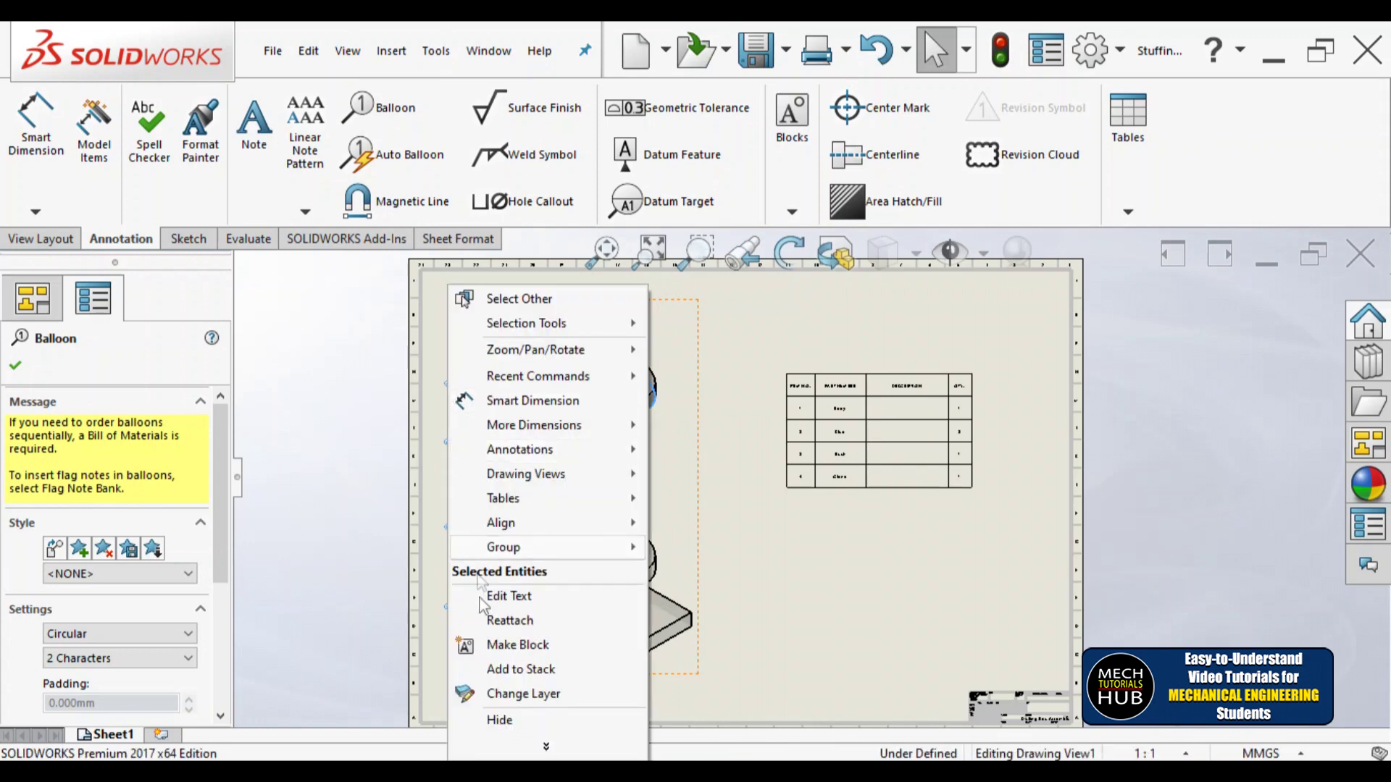
mouse_move(511, 536)
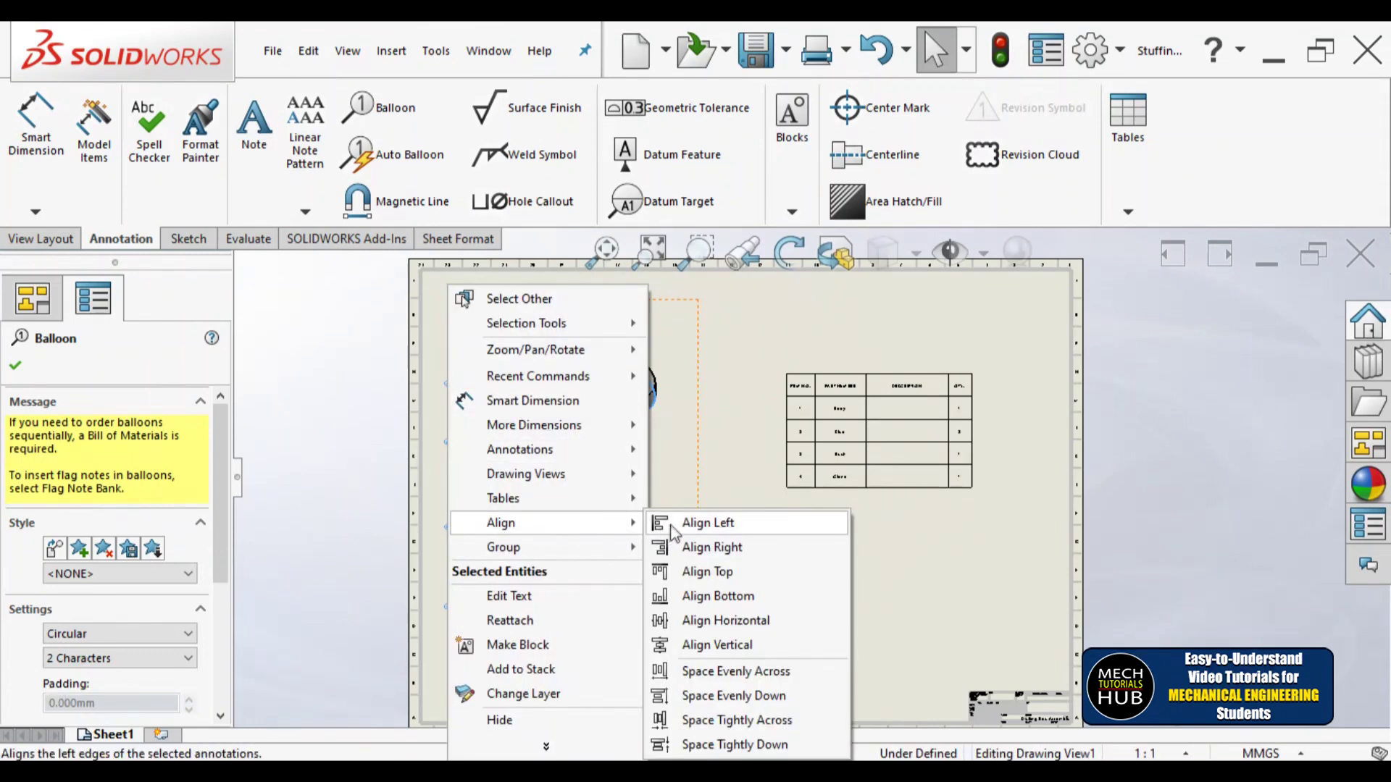
left_click(706, 523)
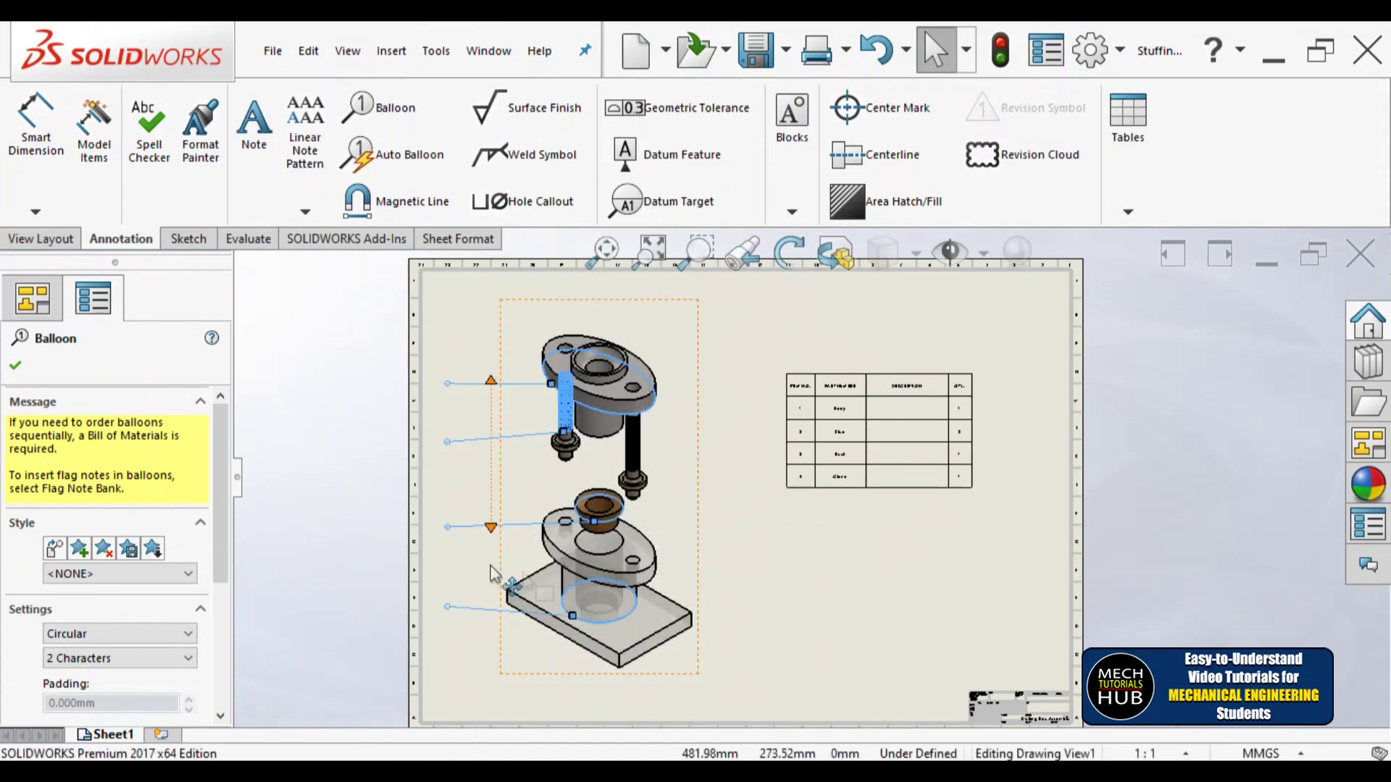
left_click_drag(491, 532, 489, 634)
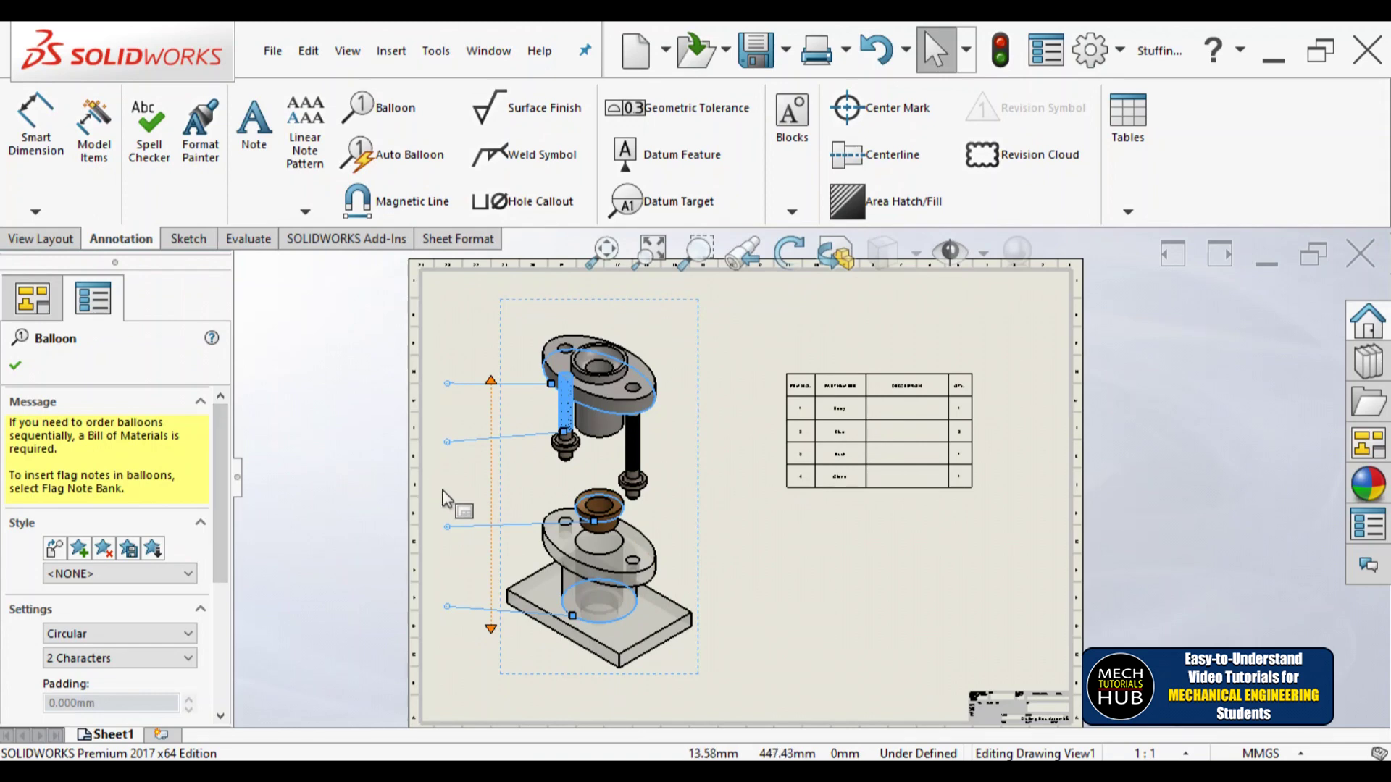
Keep the balloon style Circular and the size at 2 Characters.
scroll(468, 555, "down", 5)
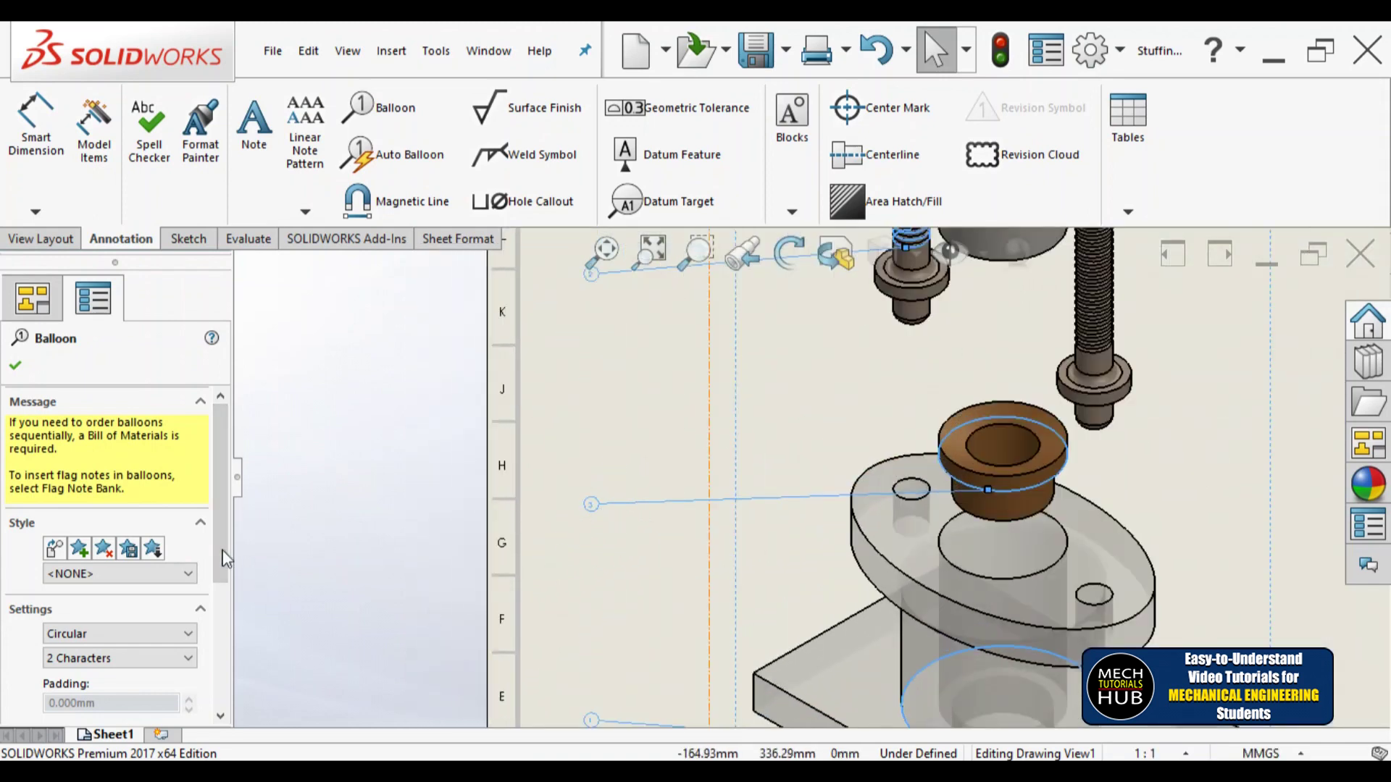
scroll(192, 579, "down", 3)
left_click(187, 555)
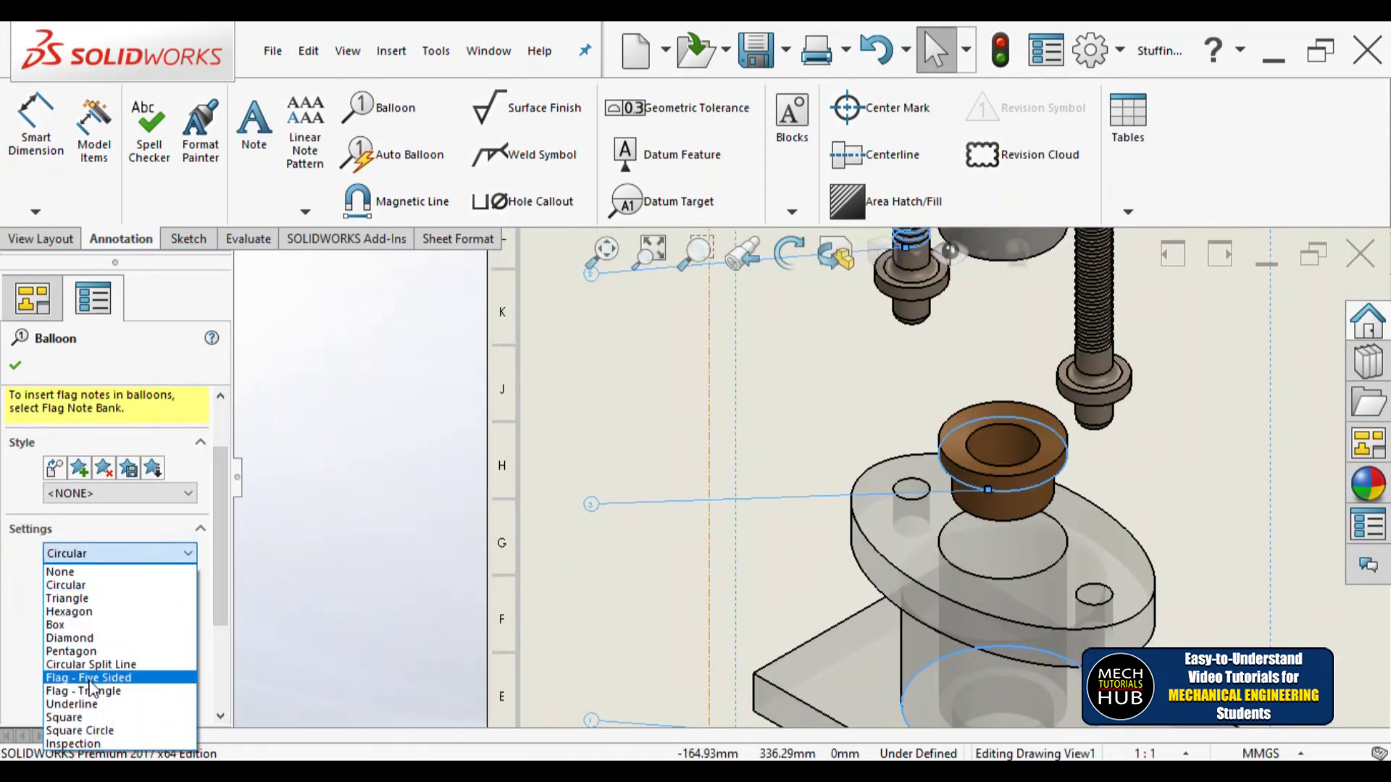
left_click(192, 558)
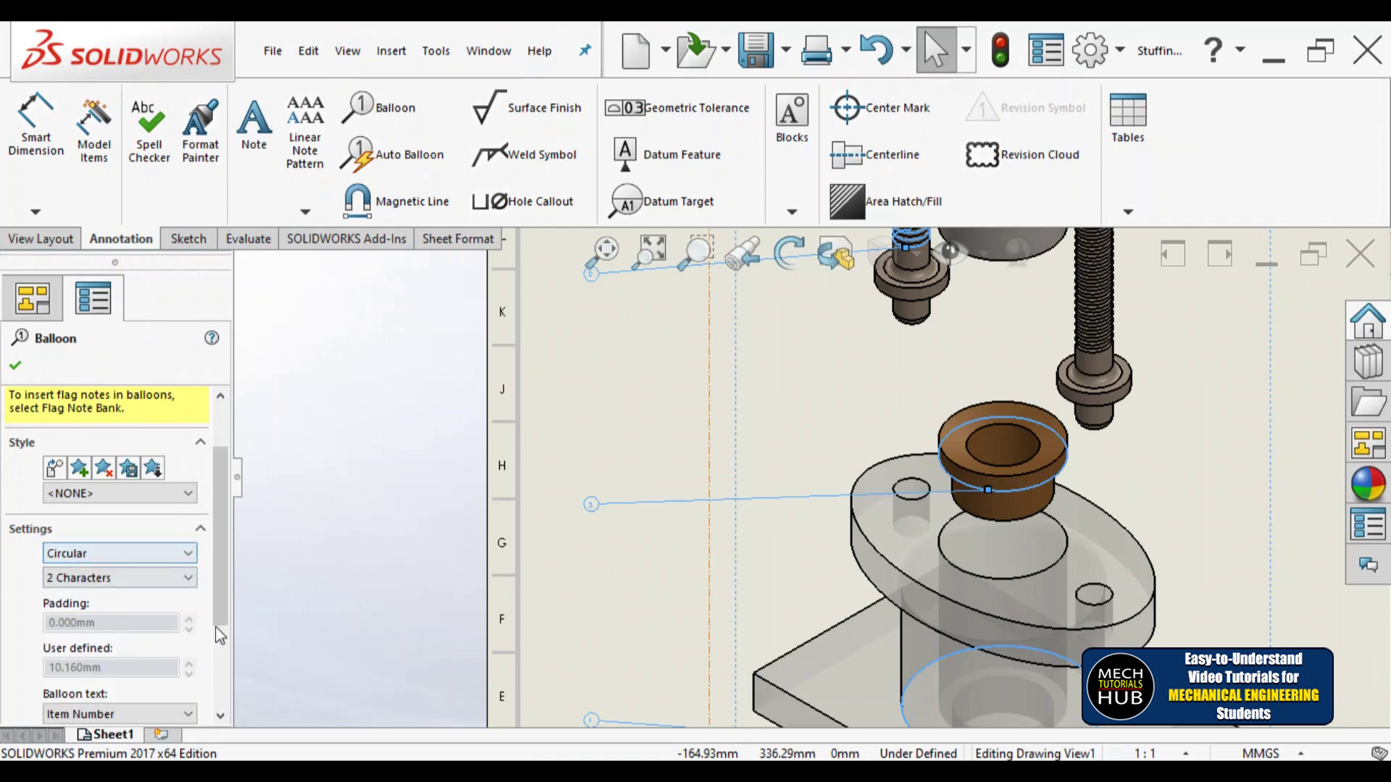
scroll(219, 595, "down", 1)
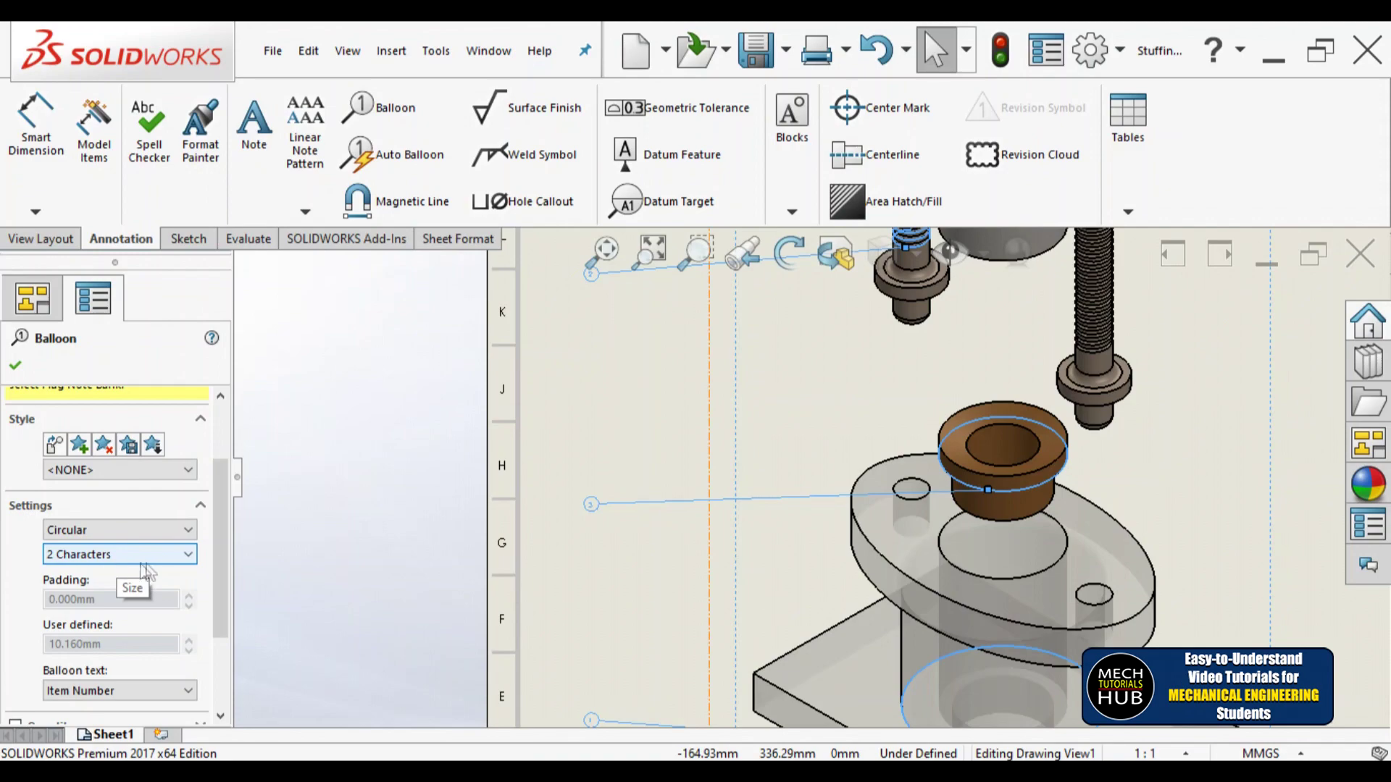
left_click(189, 558)
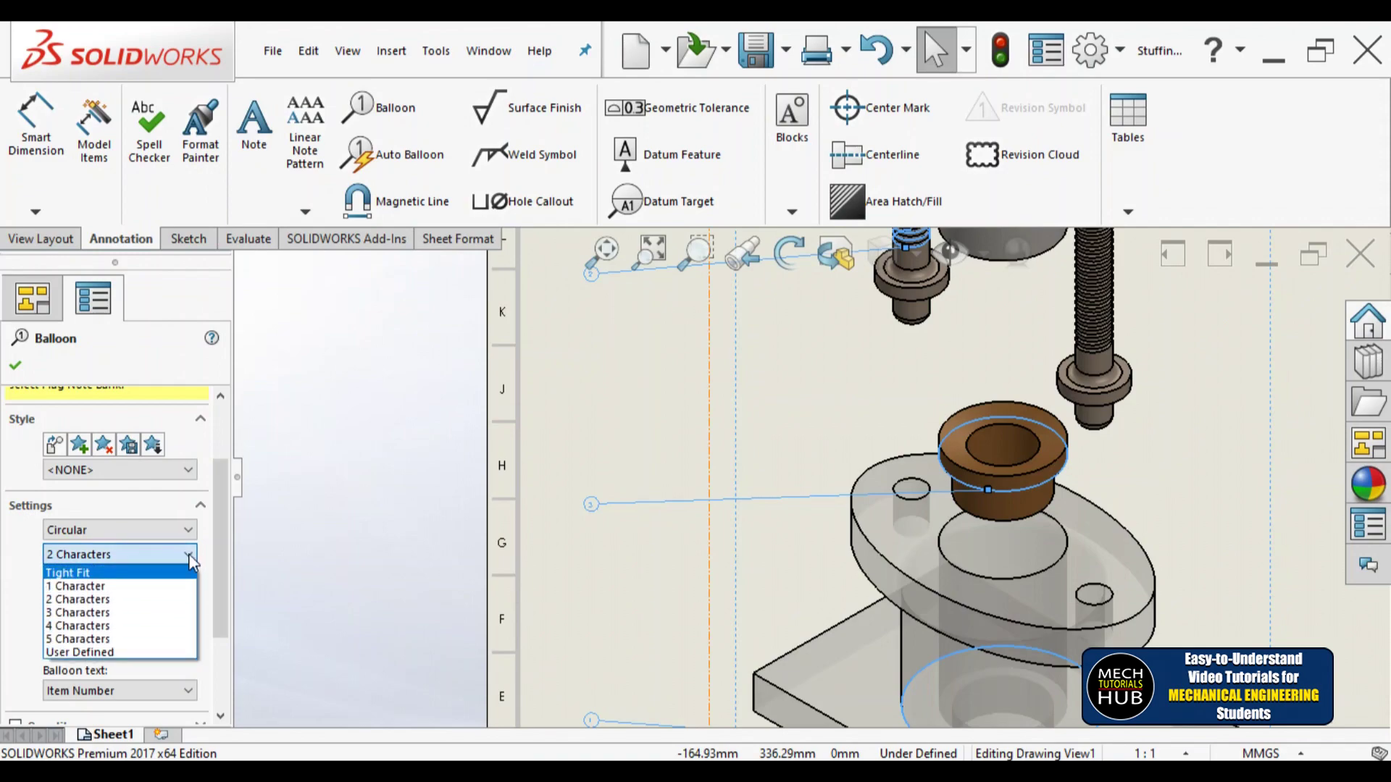
left_click(190, 558)
scroll(907, 463, "up", 4)
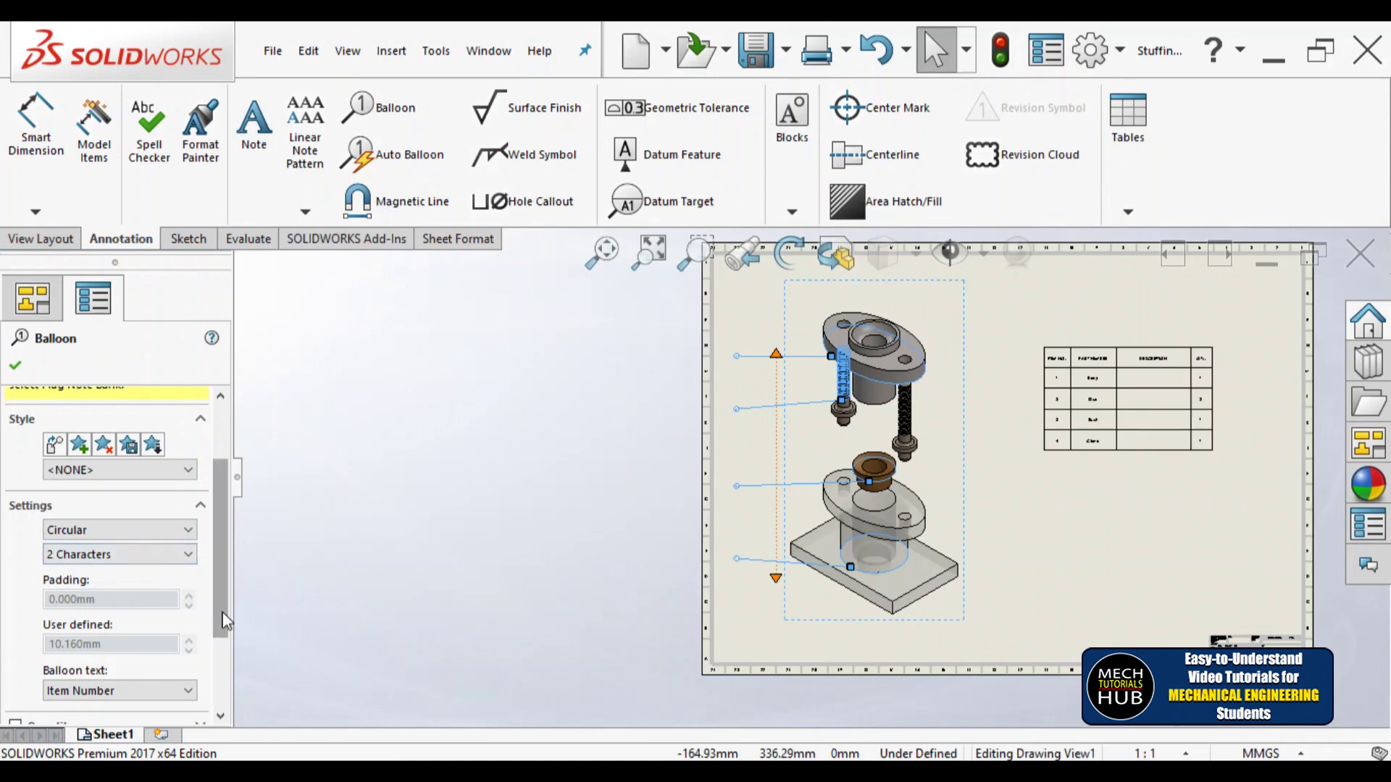
left_click_drag(224, 620, 221, 719)
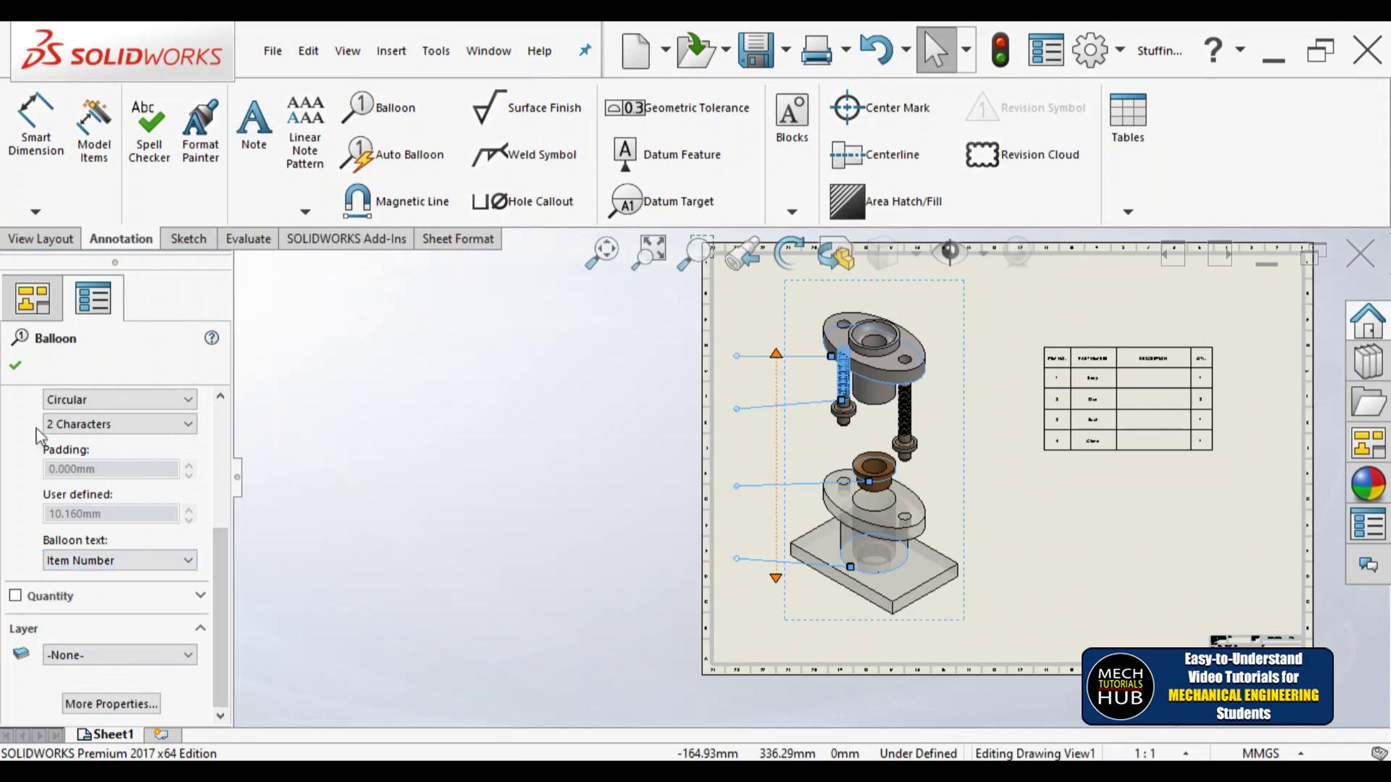
Close the balloon settings and fit the whole sheet in the window.
left_click(20, 368)
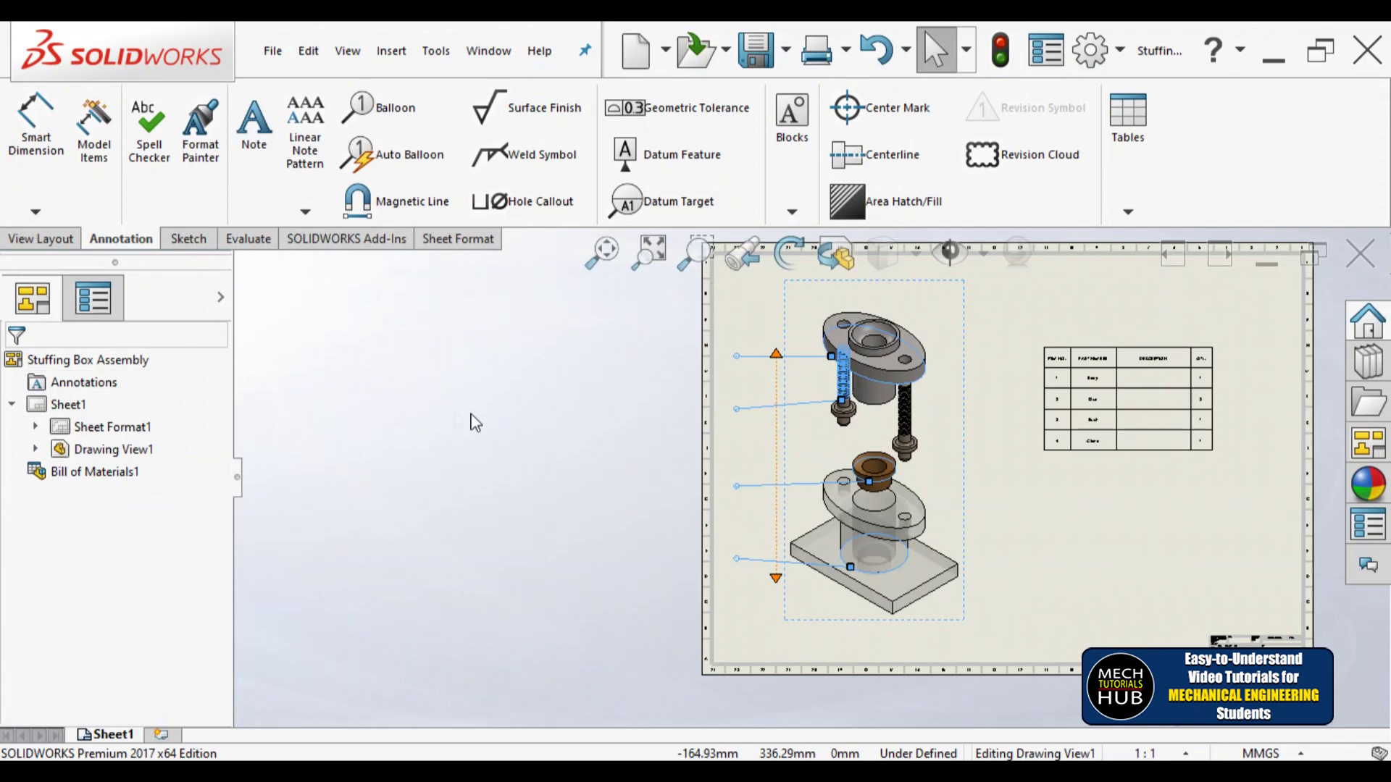
scroll(1007, 395, "down", 3)
left_click(604, 257)
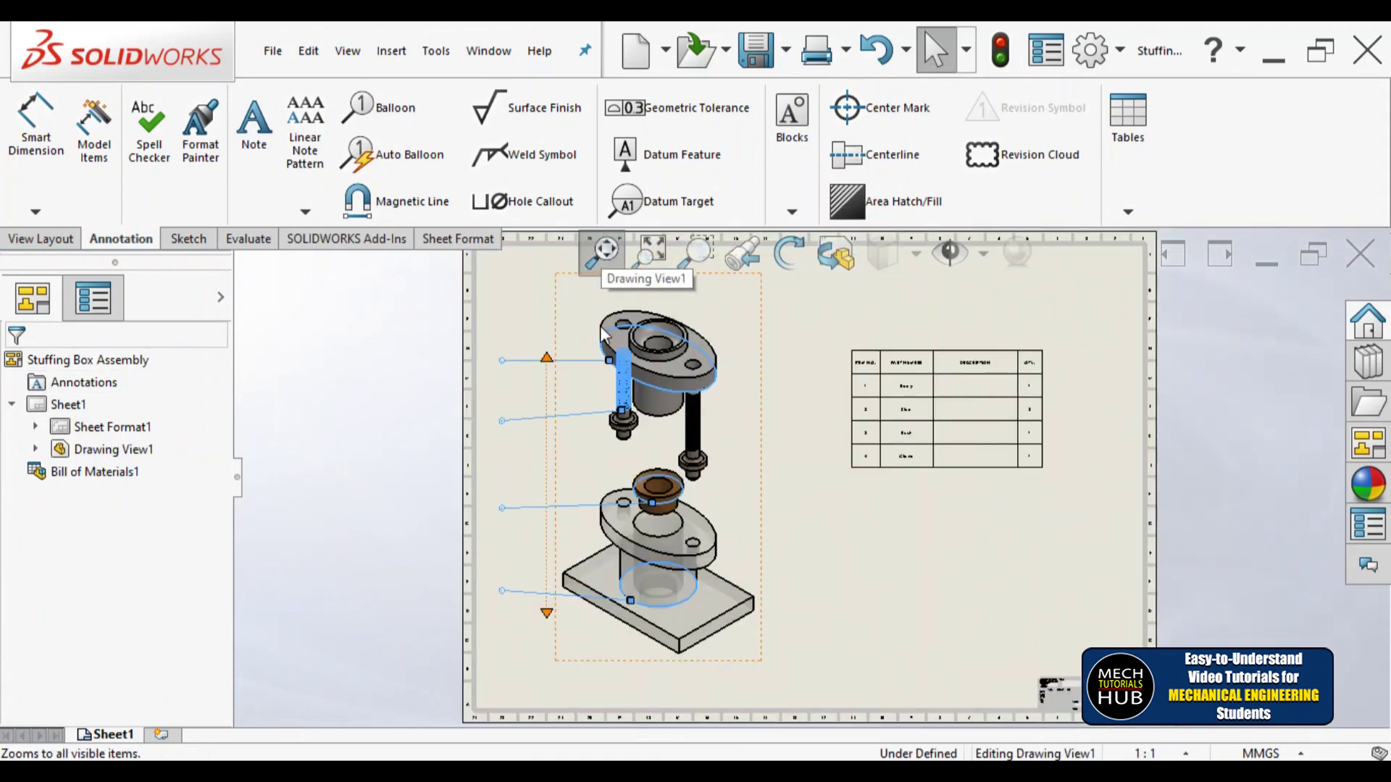
left_click(811, 527)
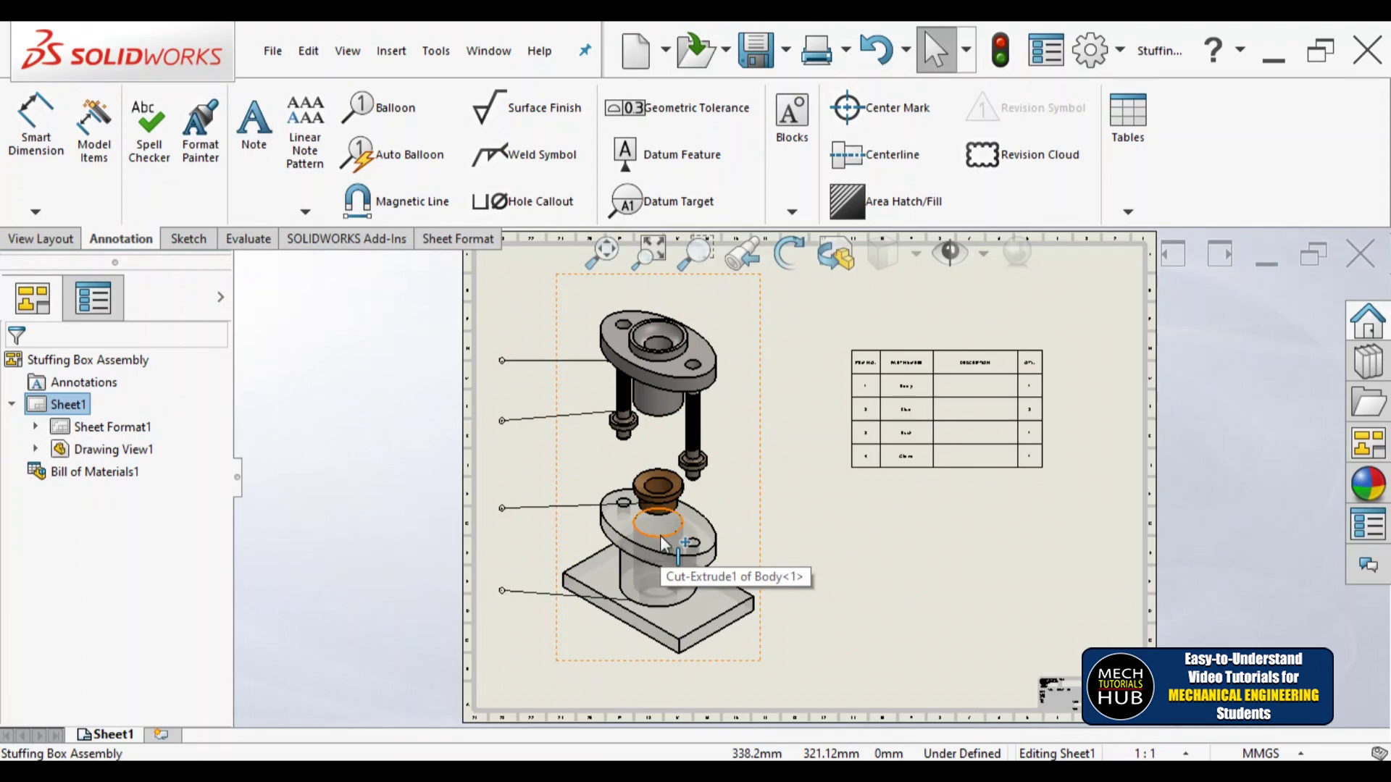
Set Drawing View1's display style to Hidden Lines Visible.
left_click(762, 533)
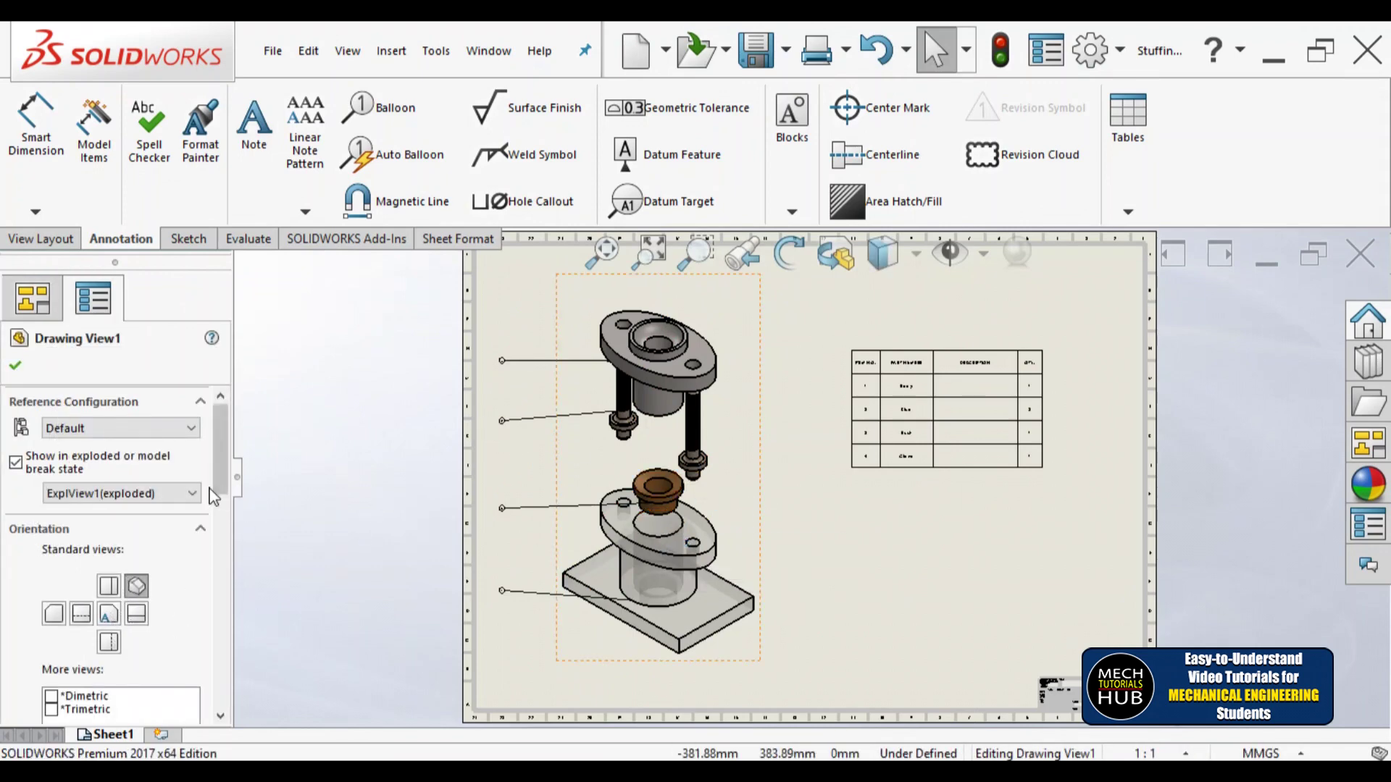
left_click_drag(221, 499, 222, 636)
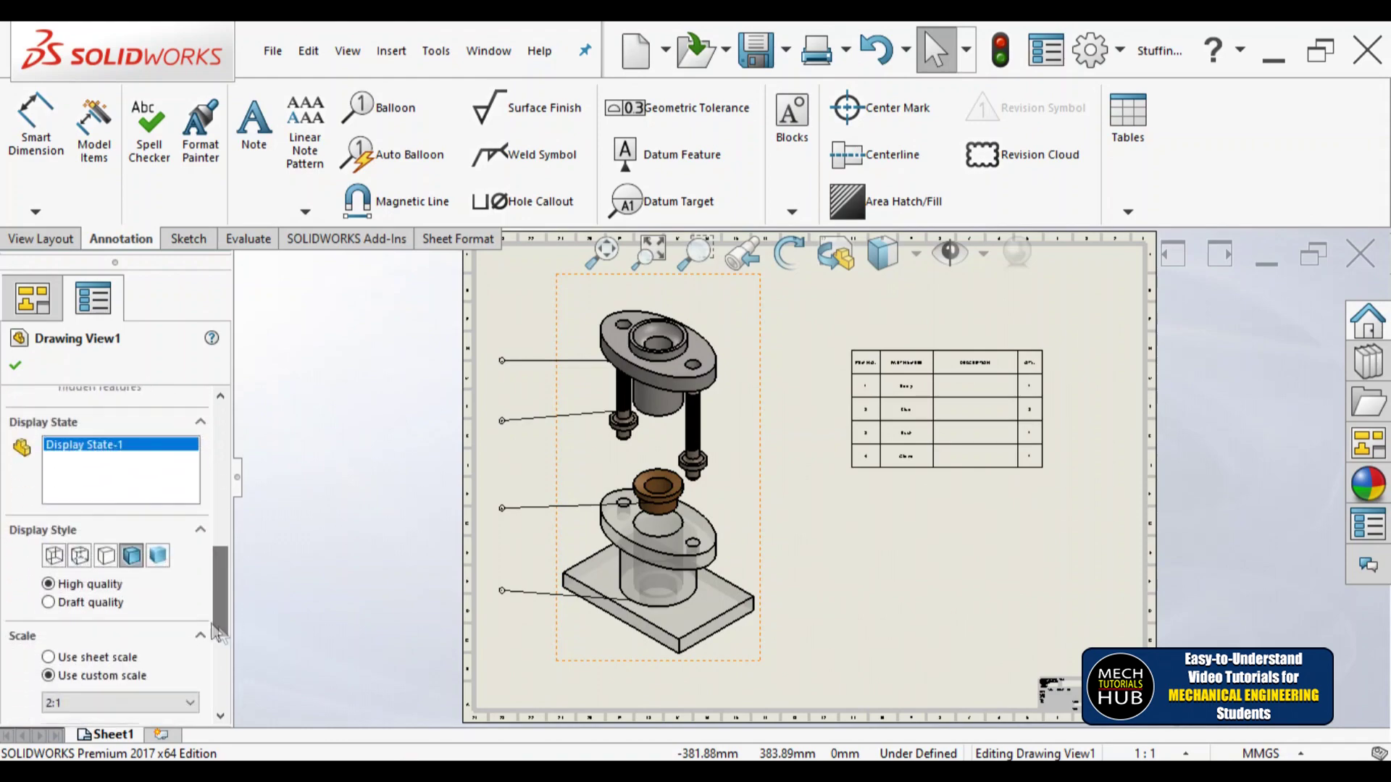
left_click(80, 557)
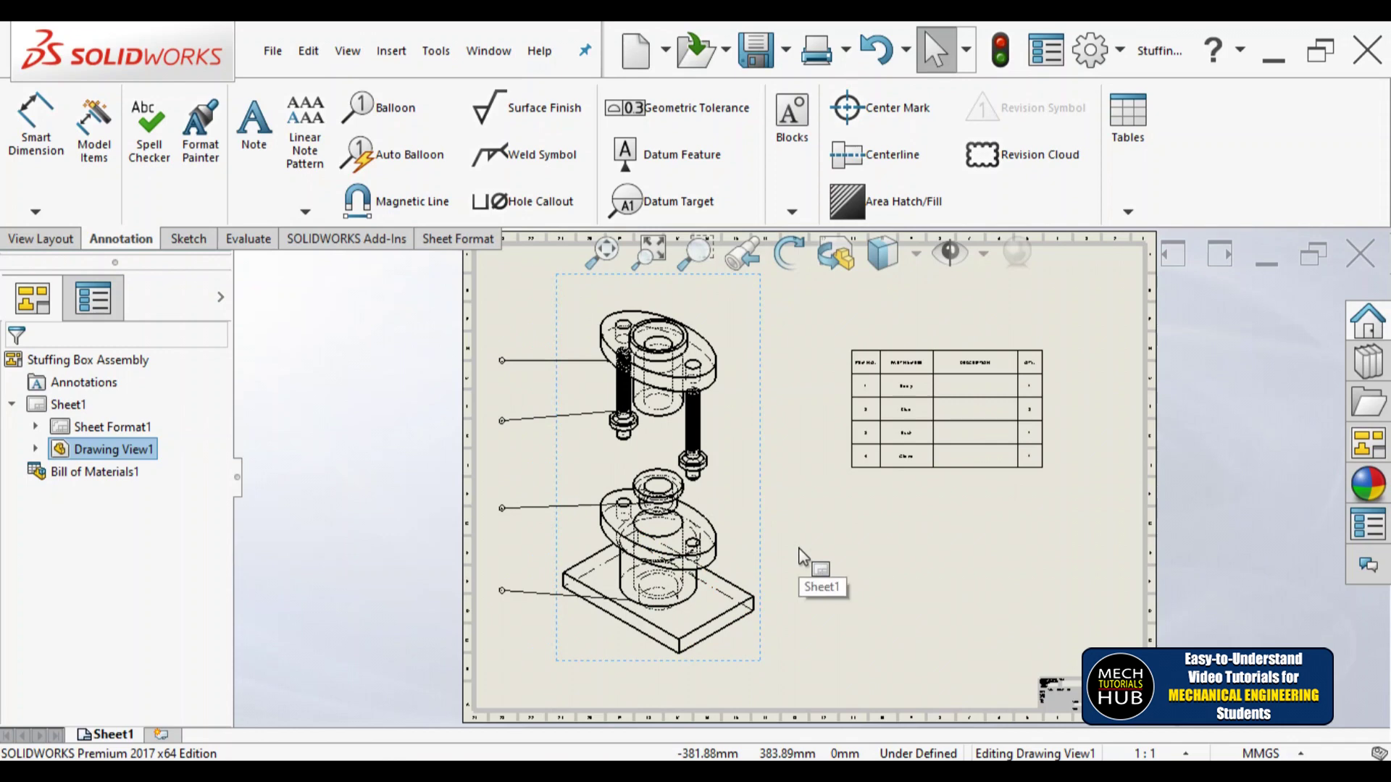
scroll(931, 632, "down", 5)
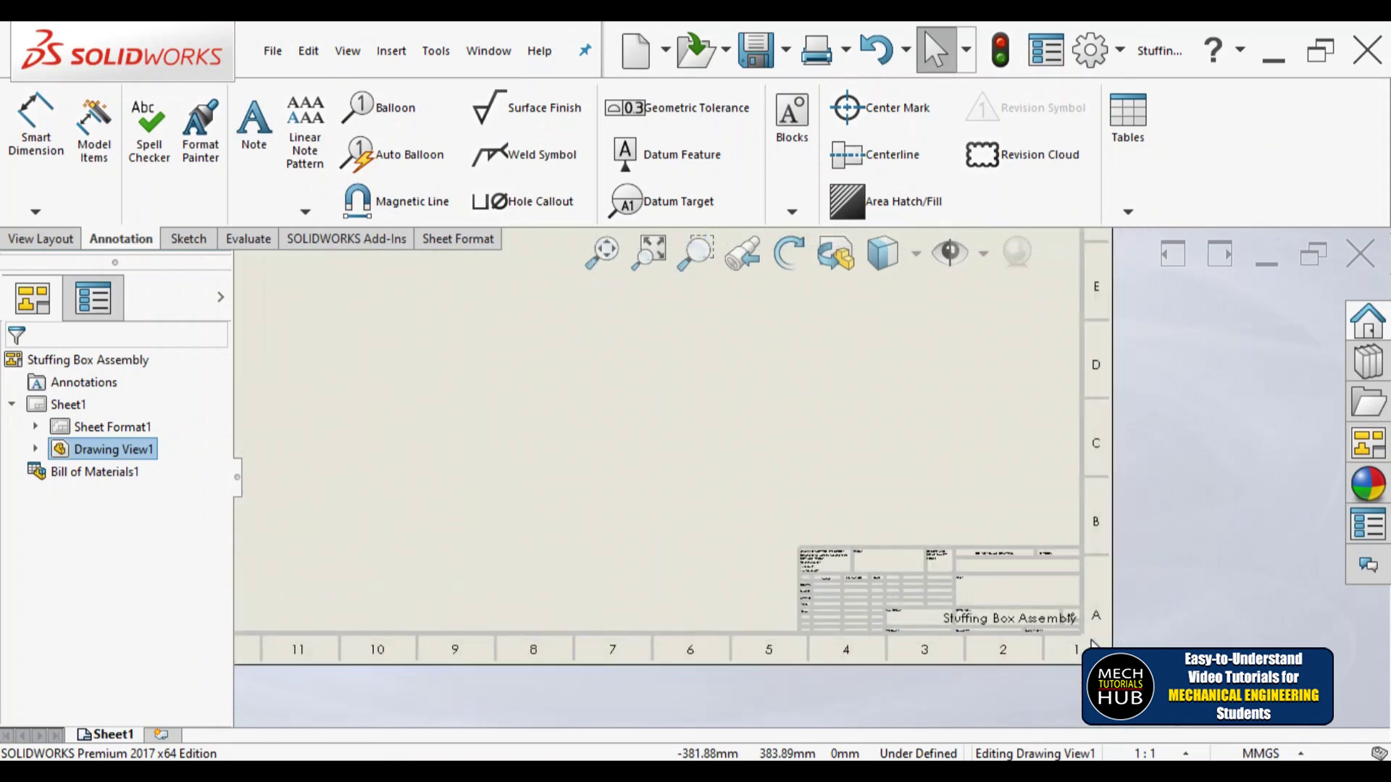
scroll(931, 633, "down", 2)
scroll(894, 594, "down", 2)
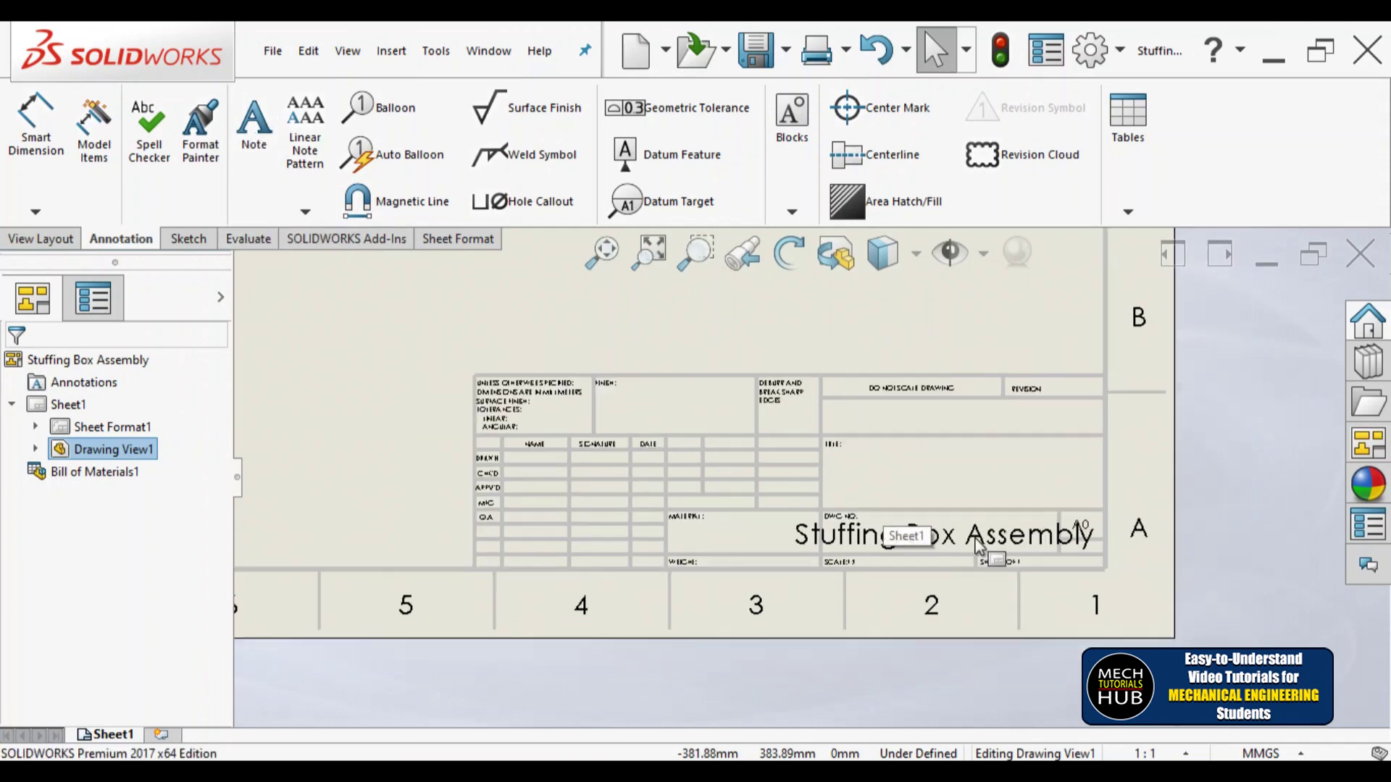
scroll(985, 550, "up", 5)
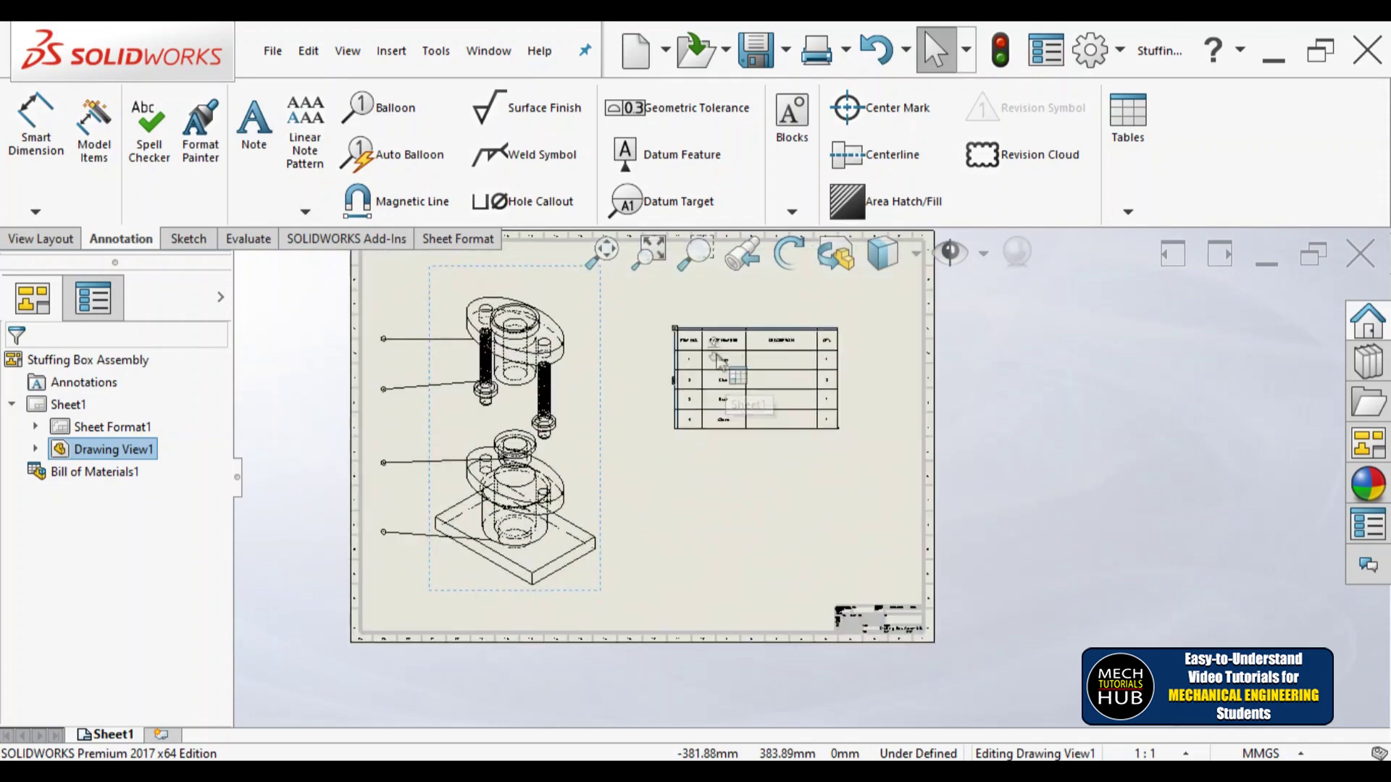
scroll(722, 363, "down", 5)
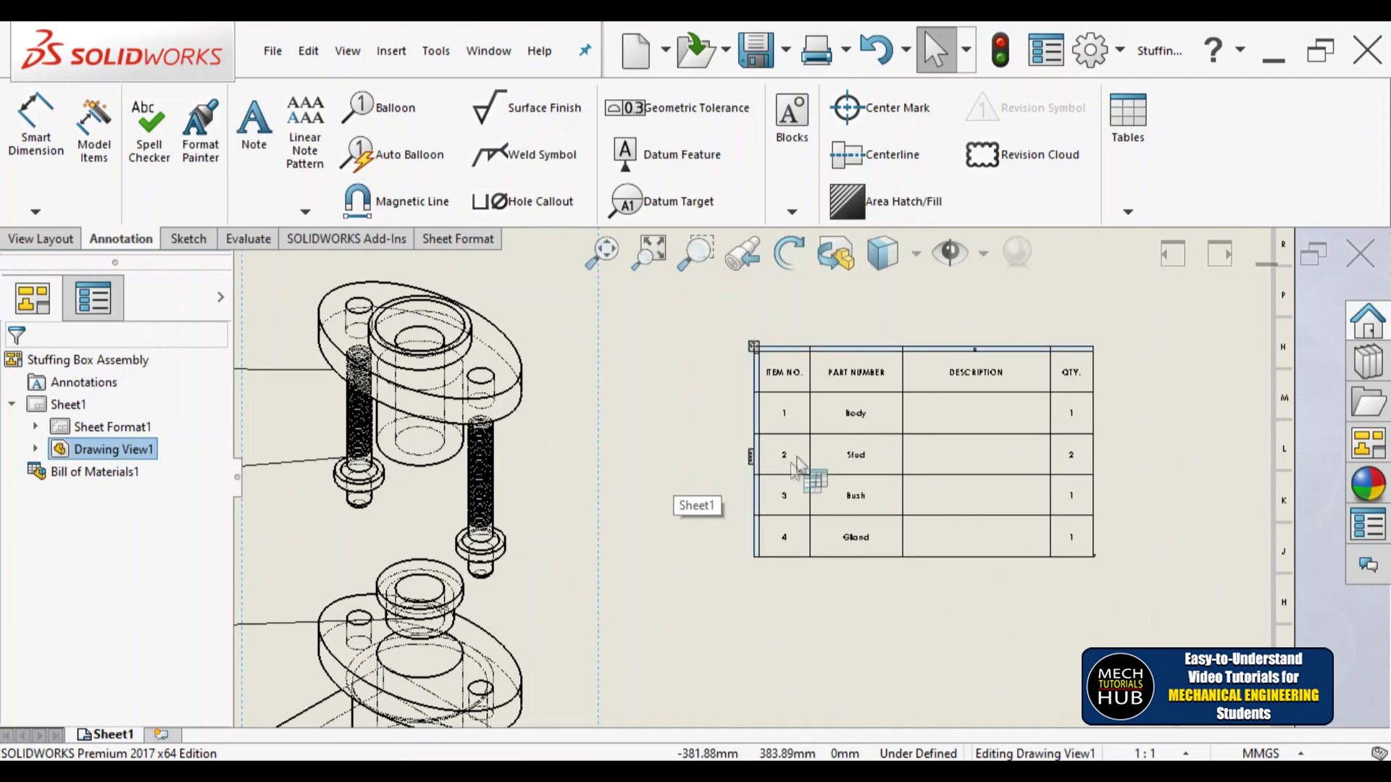
Open the bill of materials properties and preview the Body, Stud, Bush and Gland rows.
left_click(754, 470)
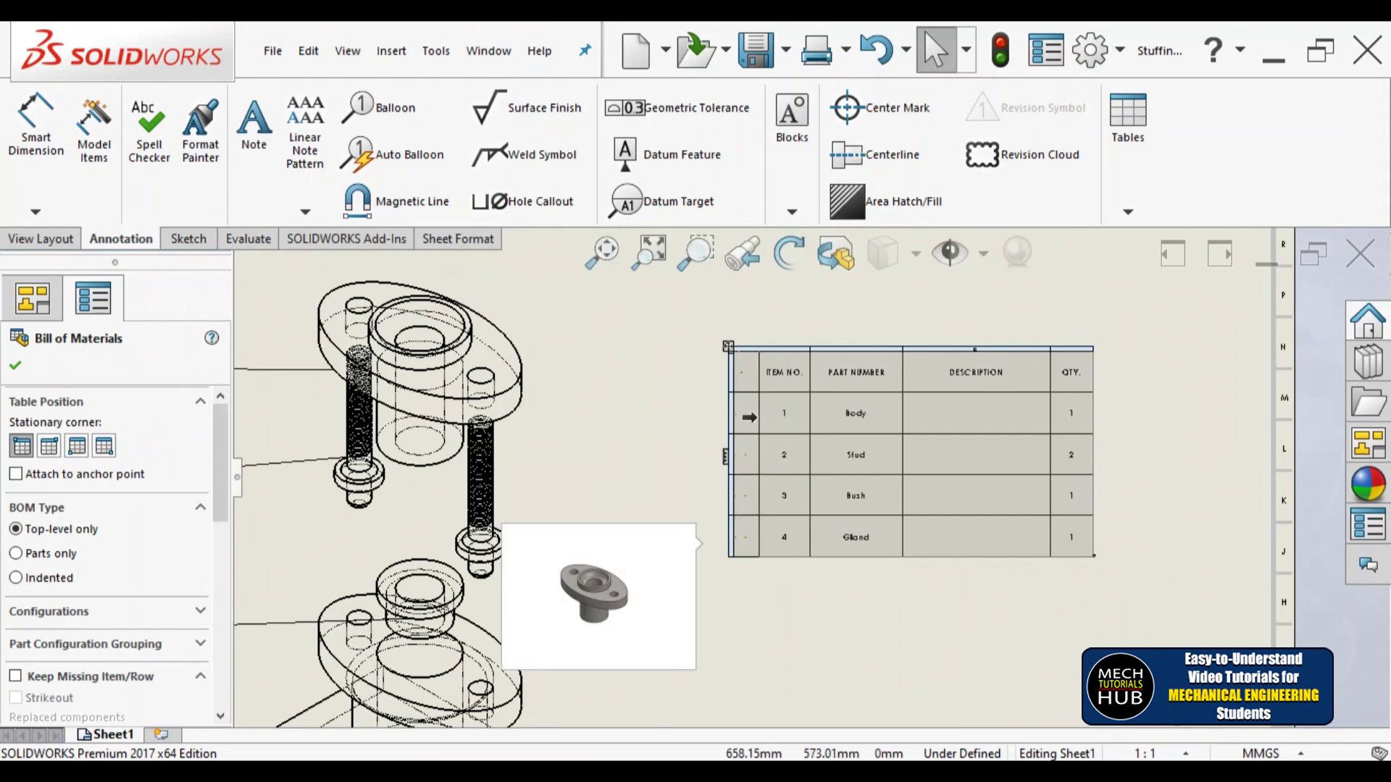
mouse_move(750, 415)
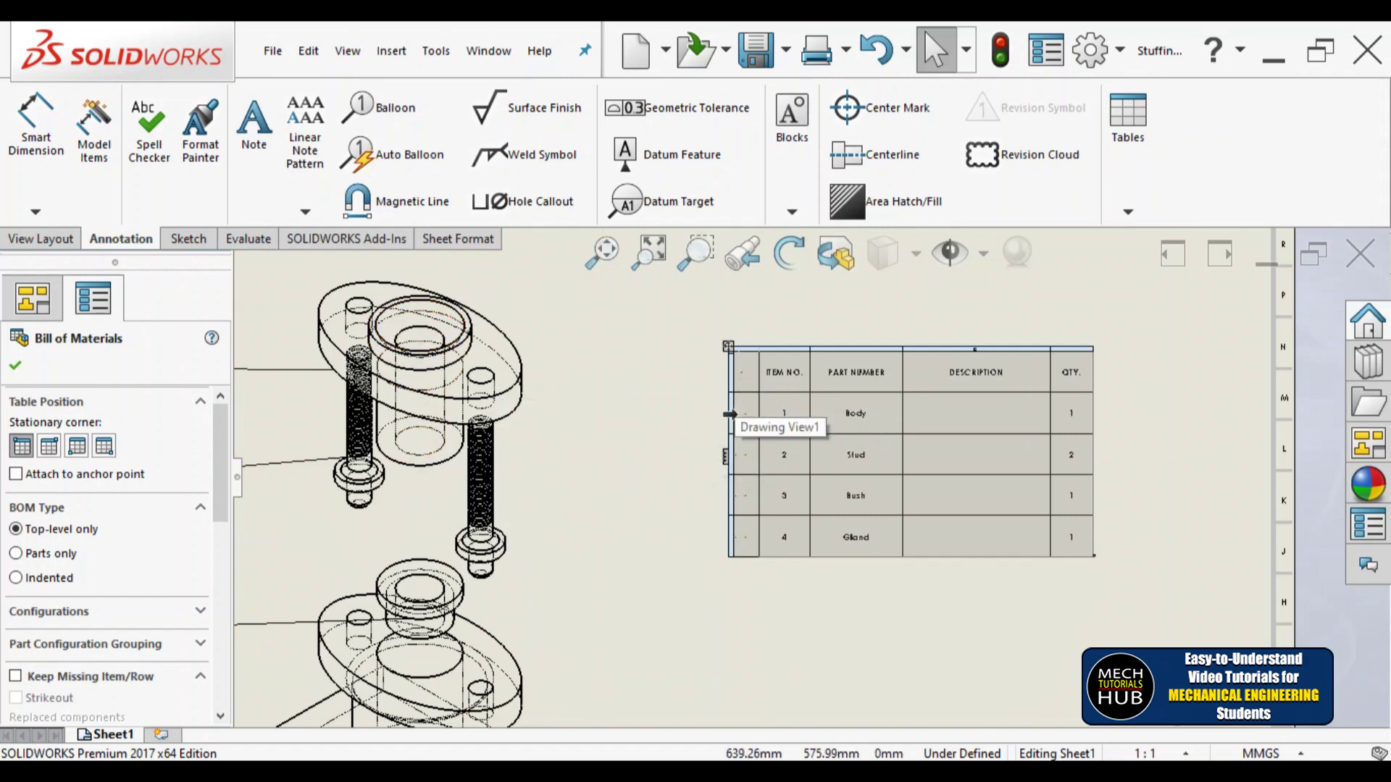
key("f")
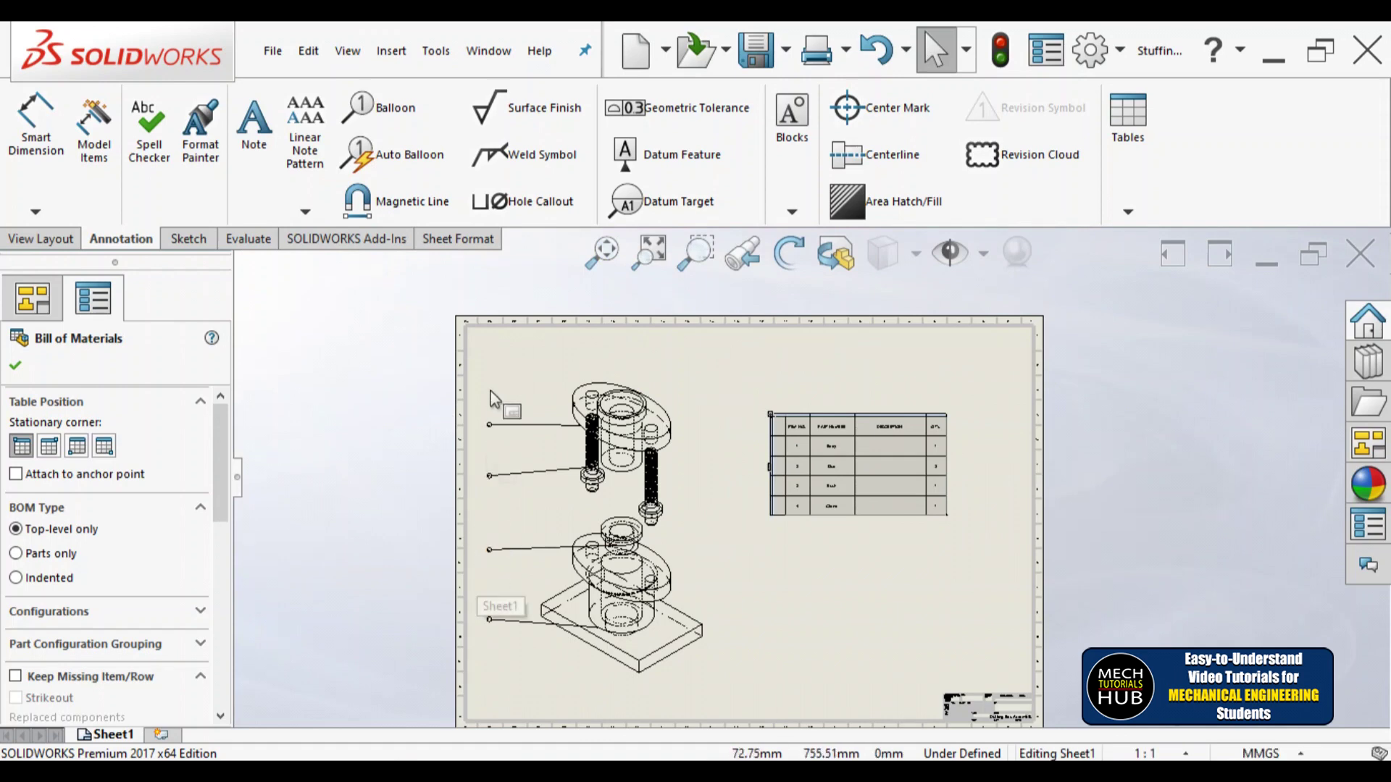
scroll(779, 449, "down", 4)
mouse_move(782, 468)
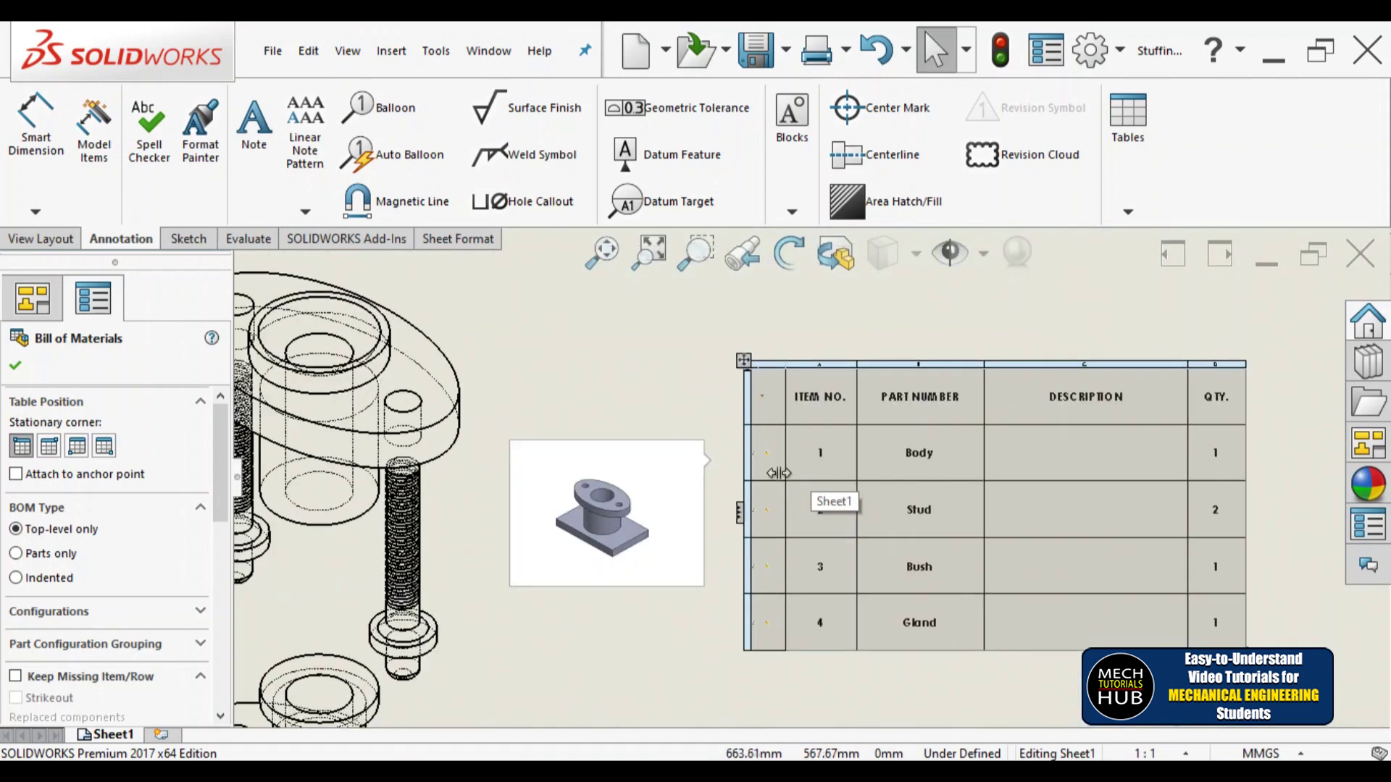
scroll(782, 467, "down", 2)
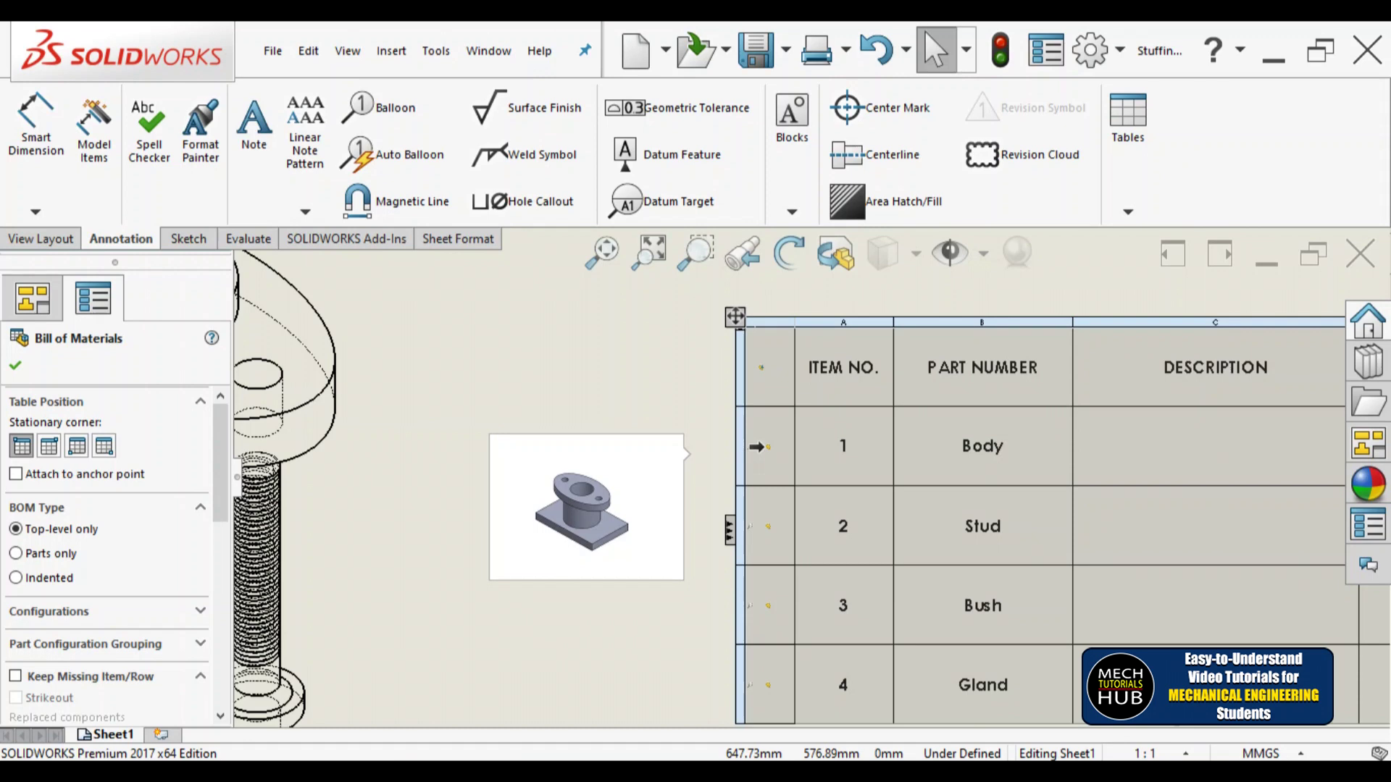
mouse_move(746, 523)
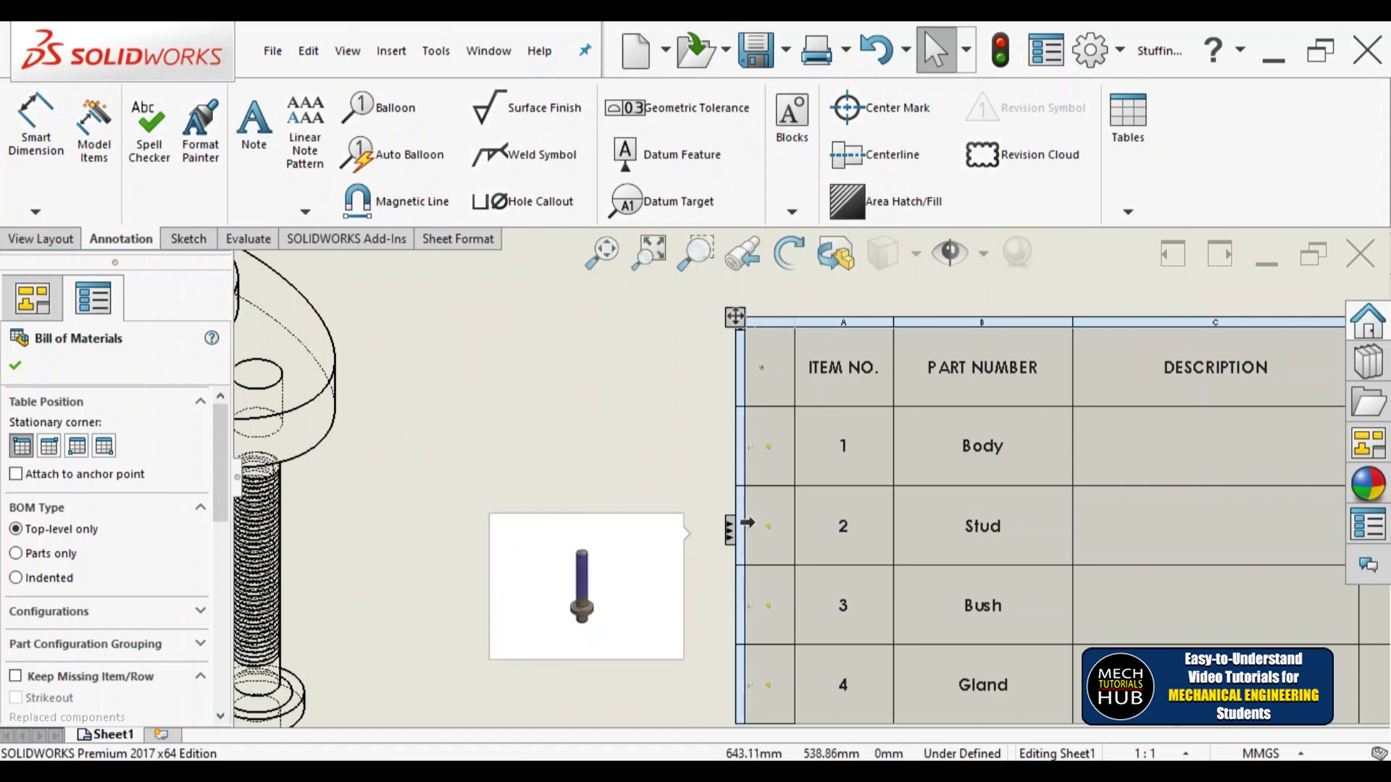
mouse_move(753, 616)
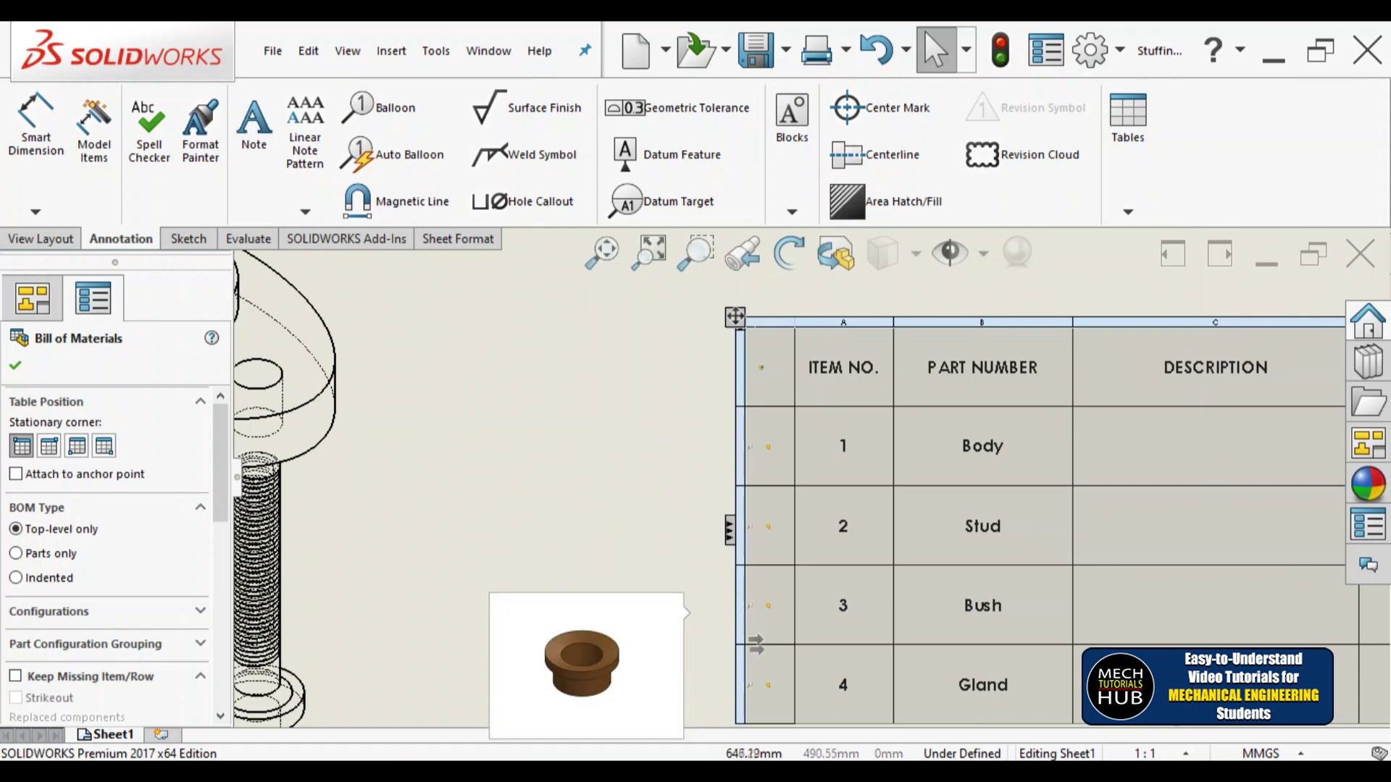
mouse_move(765, 692)
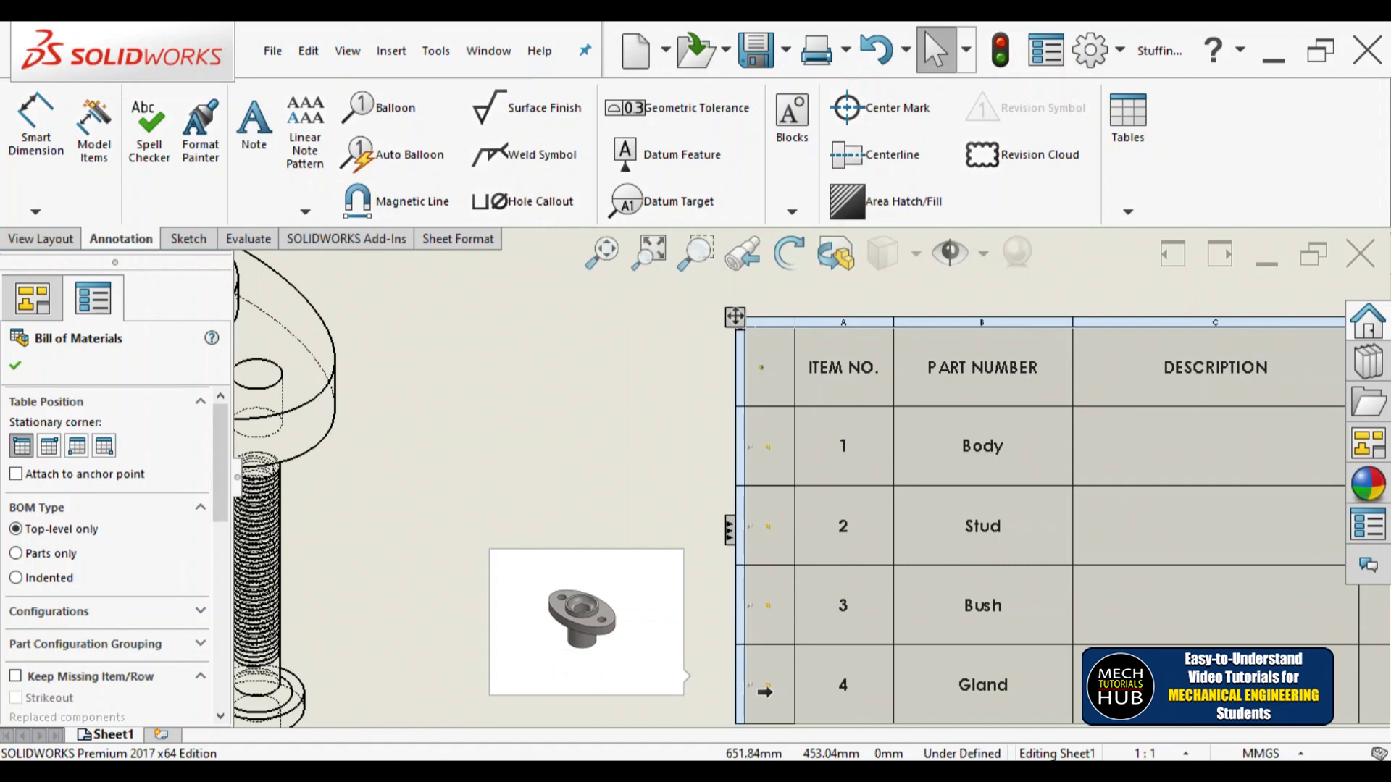
scroll(754, 565, "up", 3)
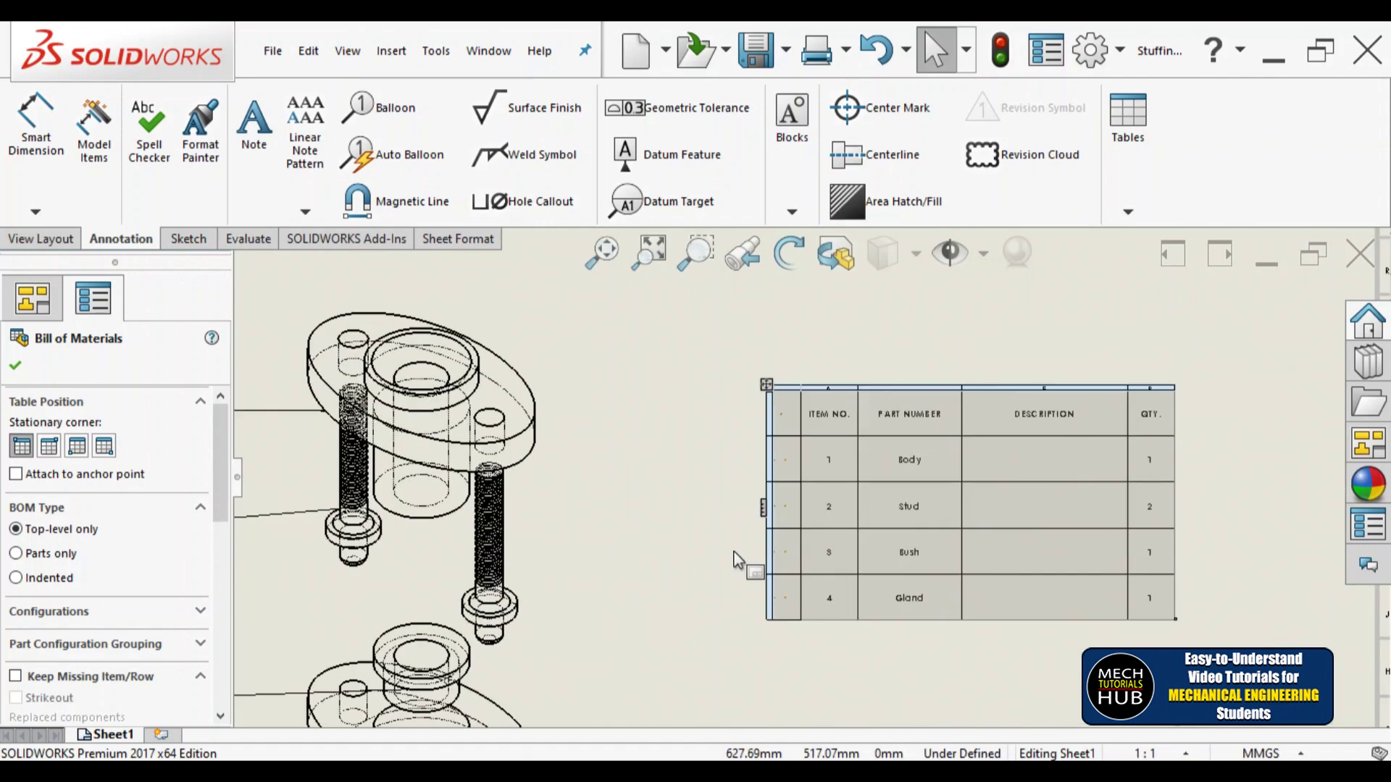
scroll(1151, 434, "down", 4)
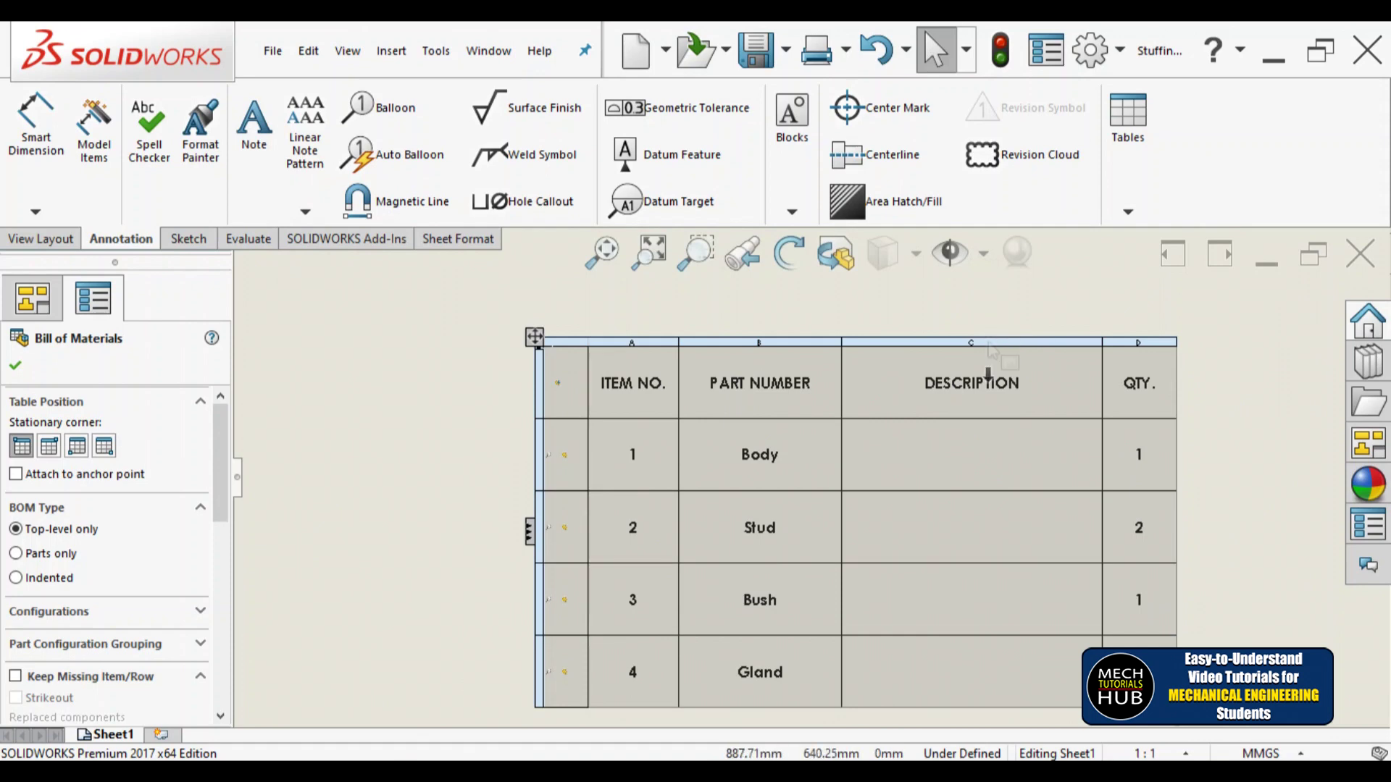
Delete the DESCRIPTION column from the bill of materials and zoom to fit the sheet.
right_click(1046, 363)
left_click(1321, 520)
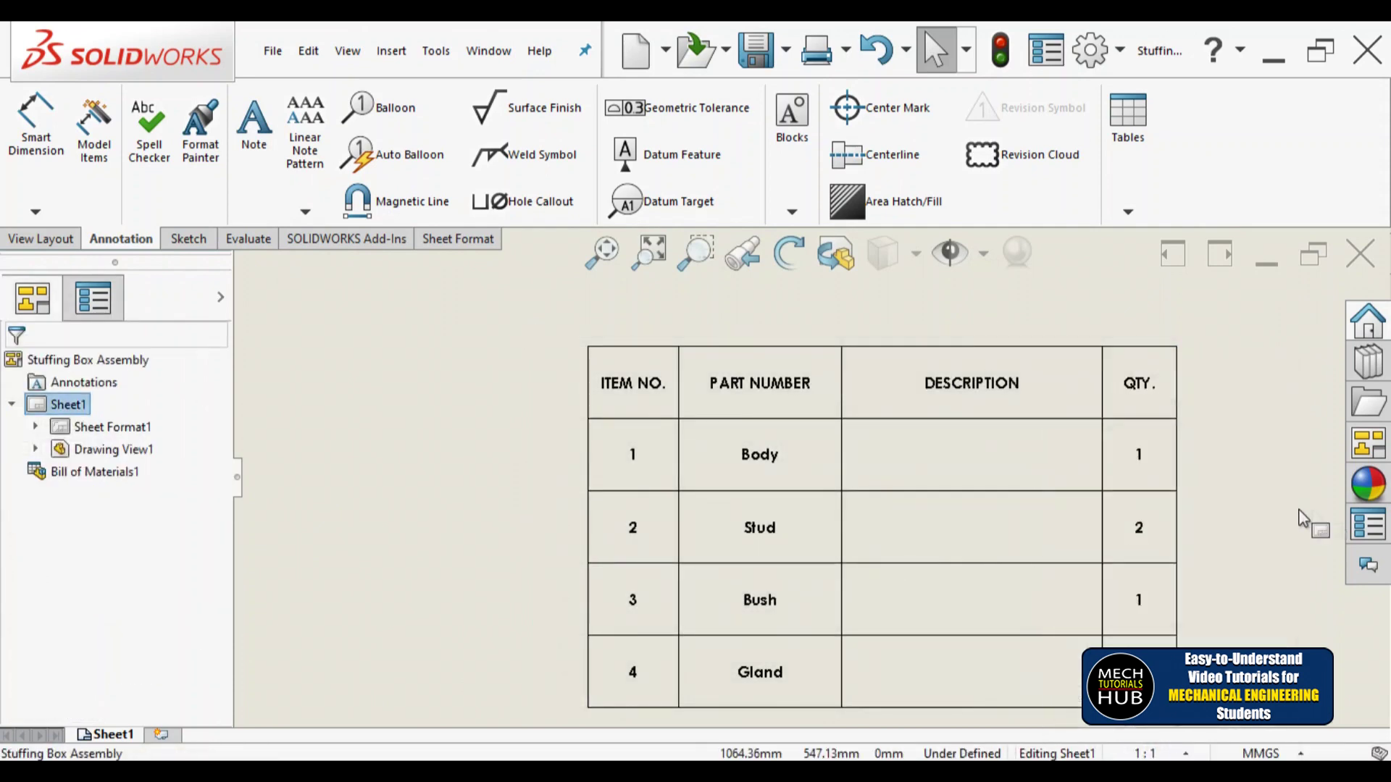
right_click(920, 353)
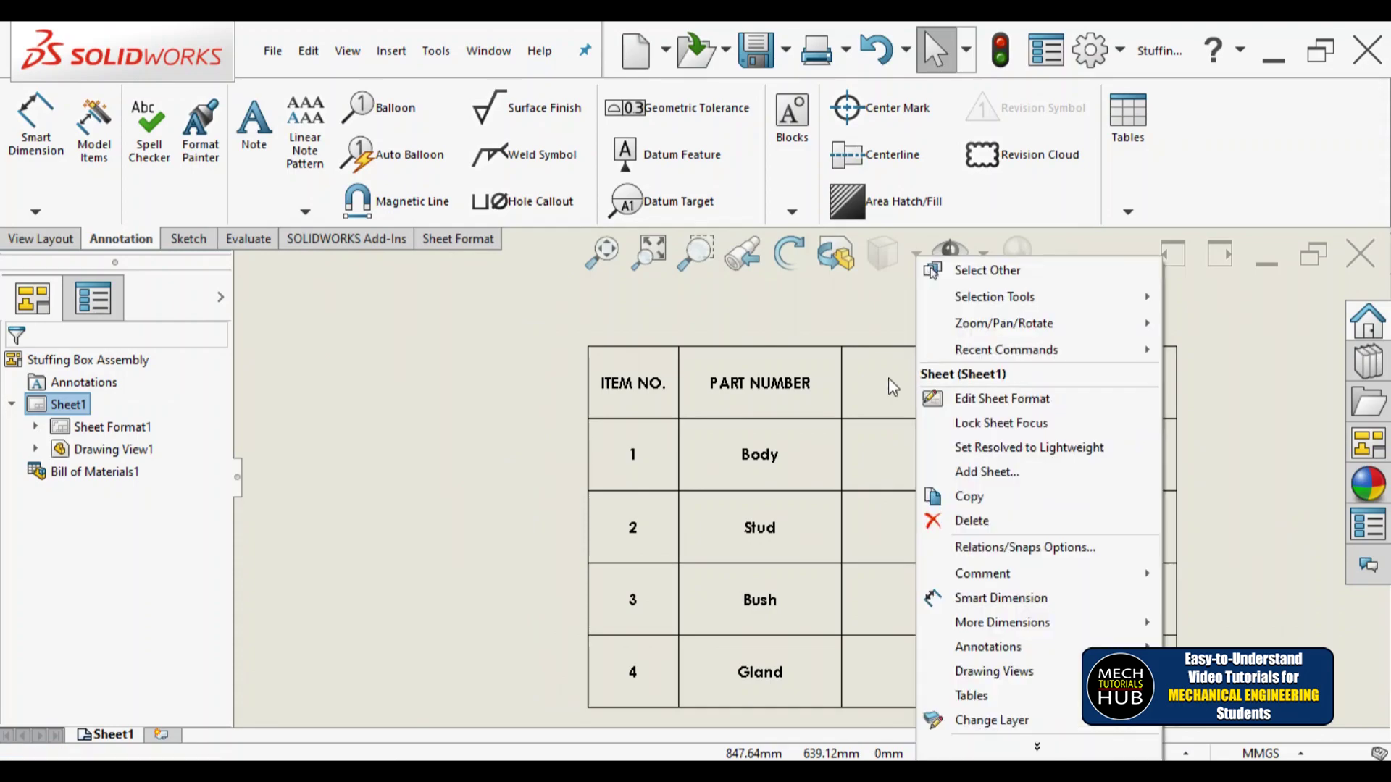
left_click(1232, 562)
left_click(955, 384)
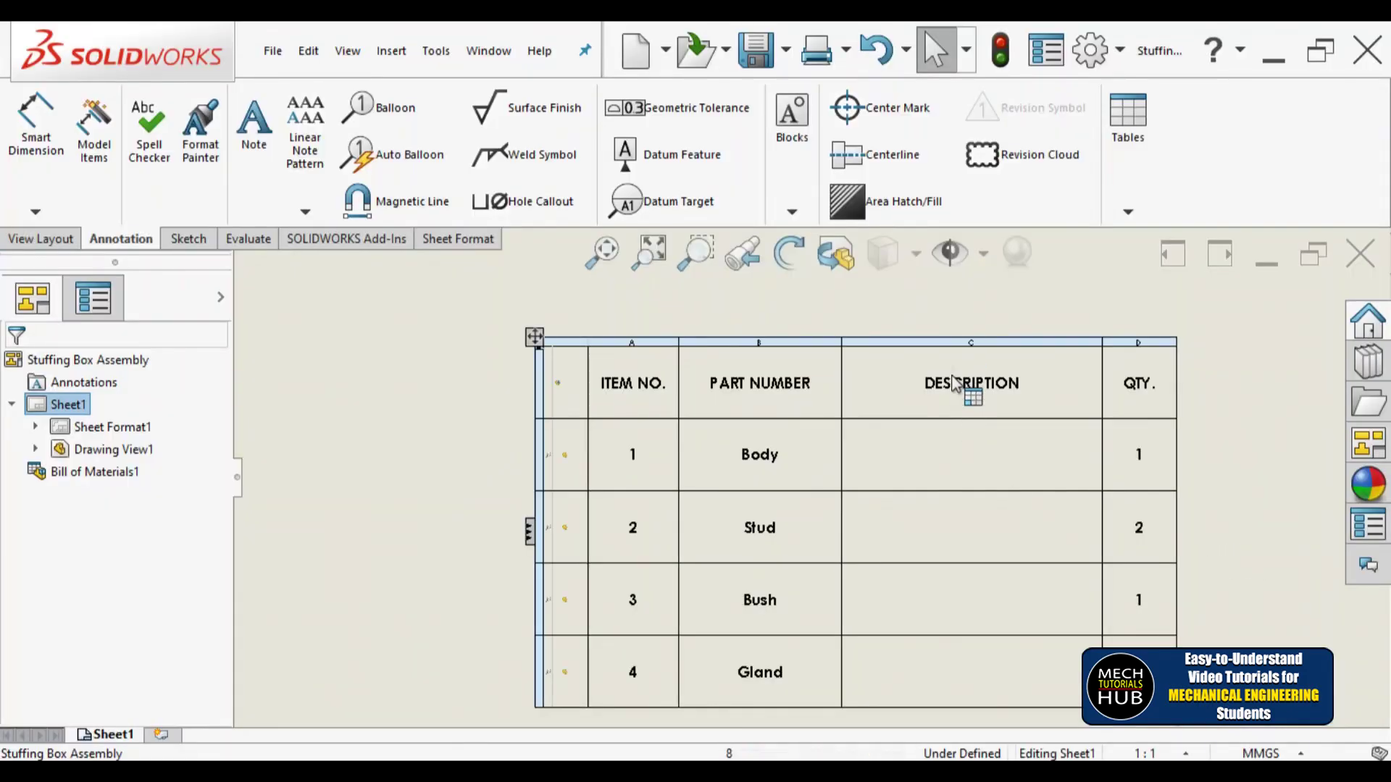
left_click(957, 338)
right_click(956, 338)
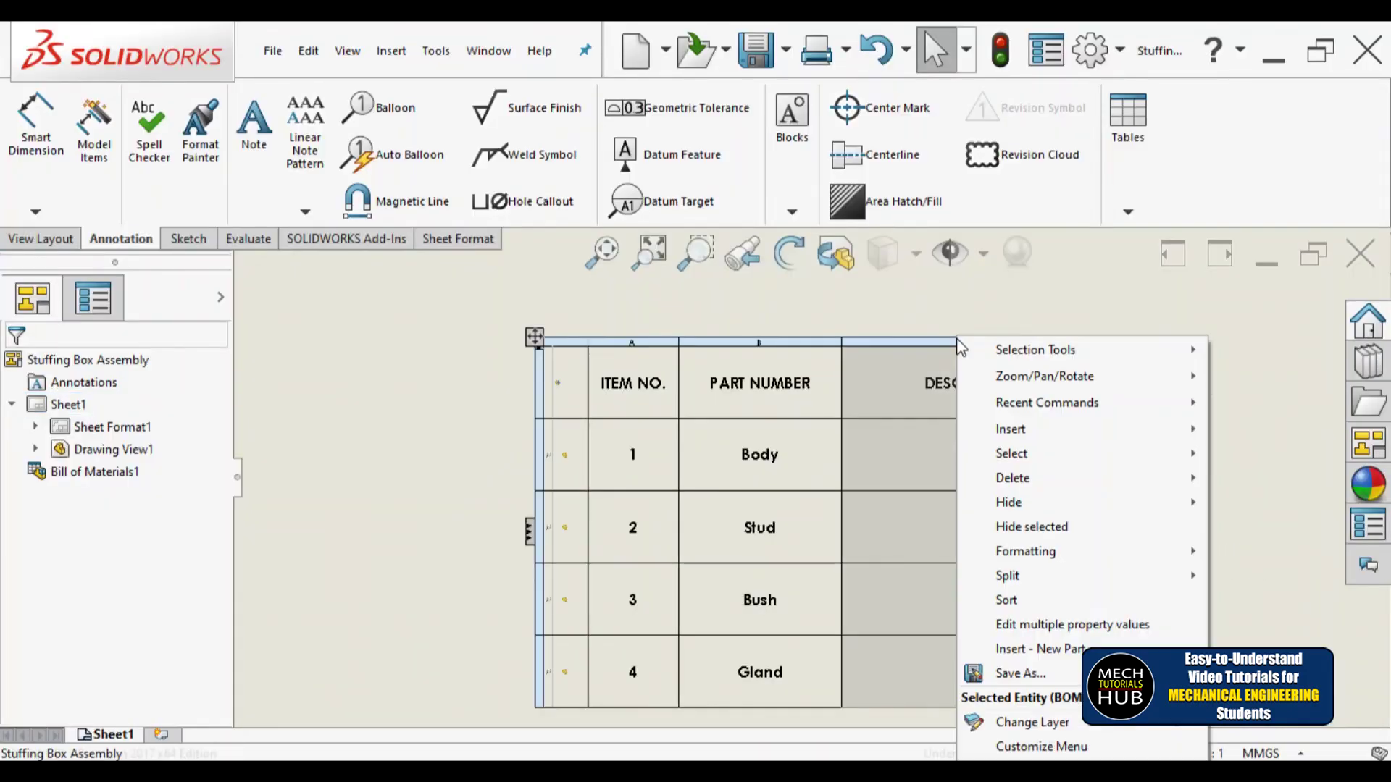
mouse_move(1022, 484)
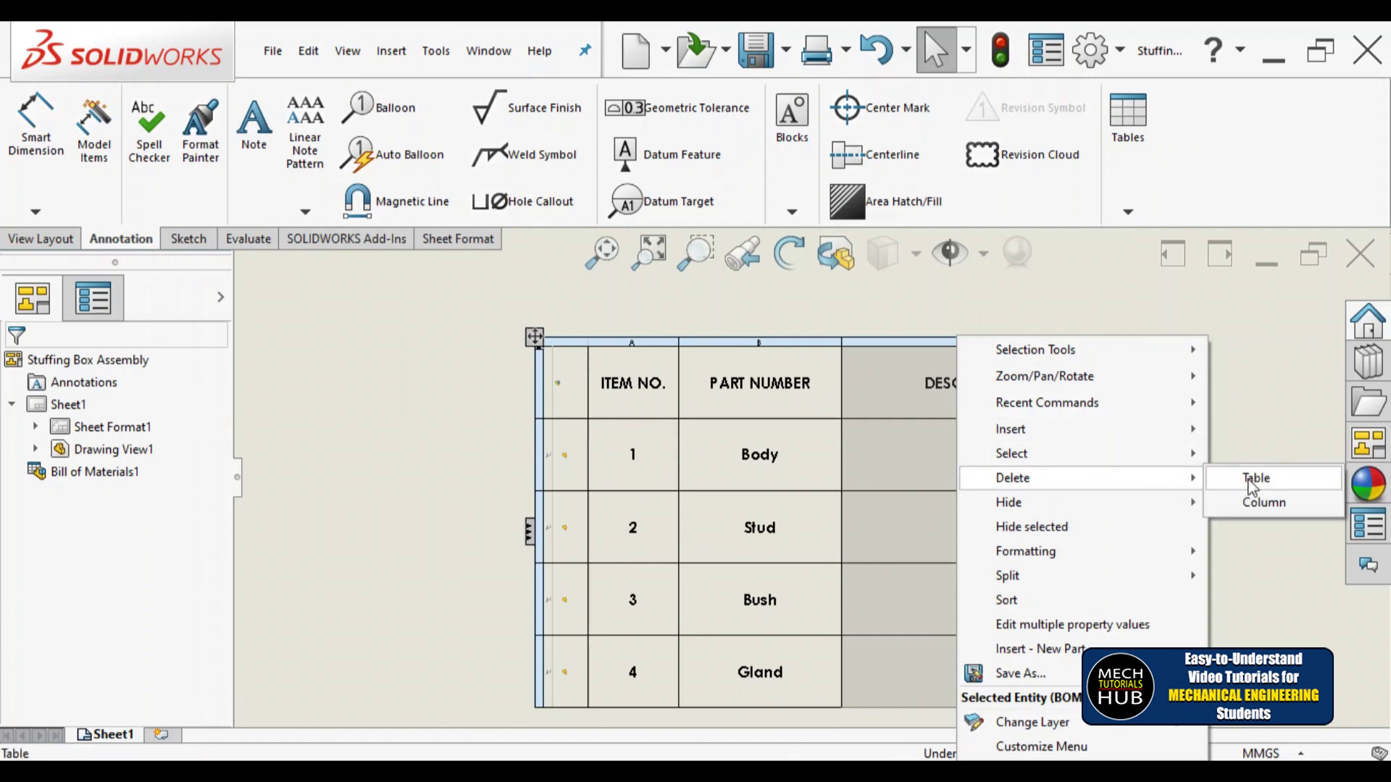
left_click(1254, 504)
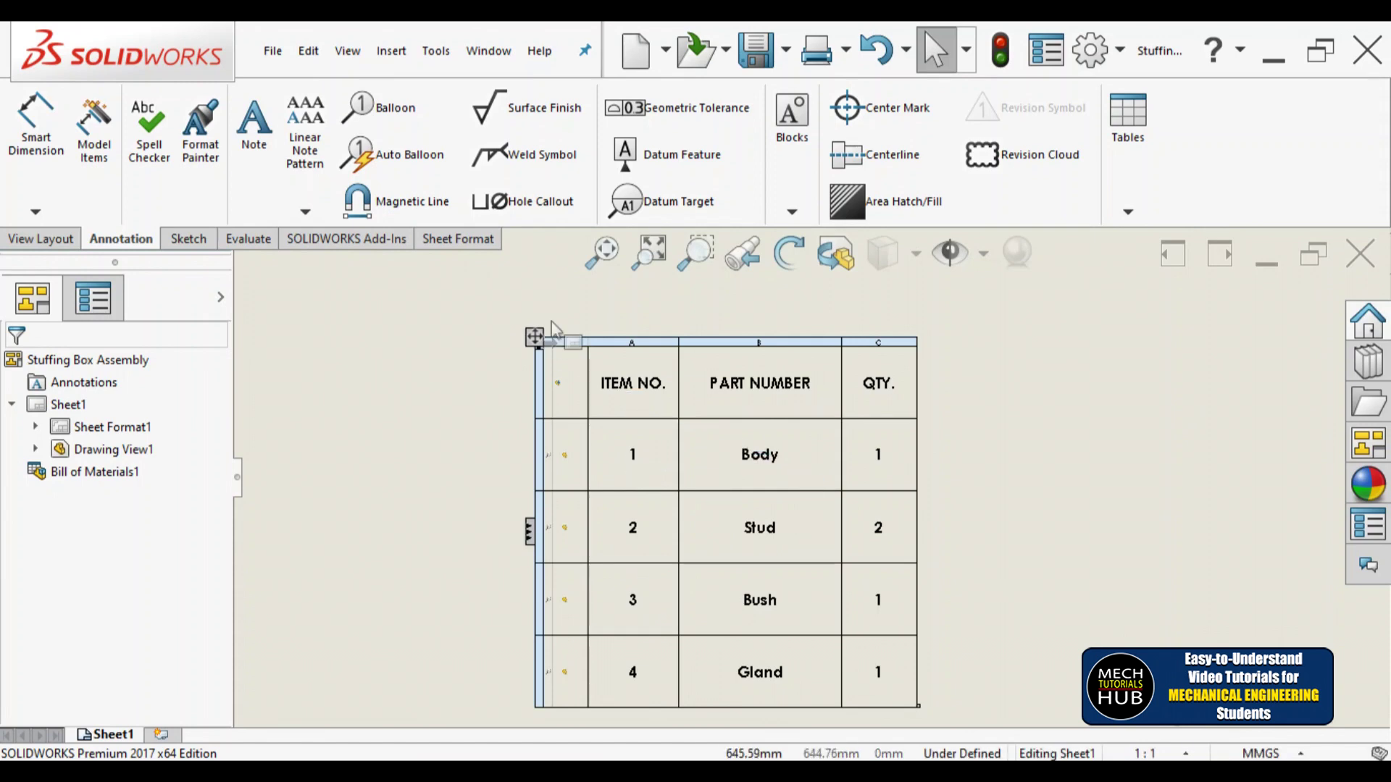
left_click(601, 251)
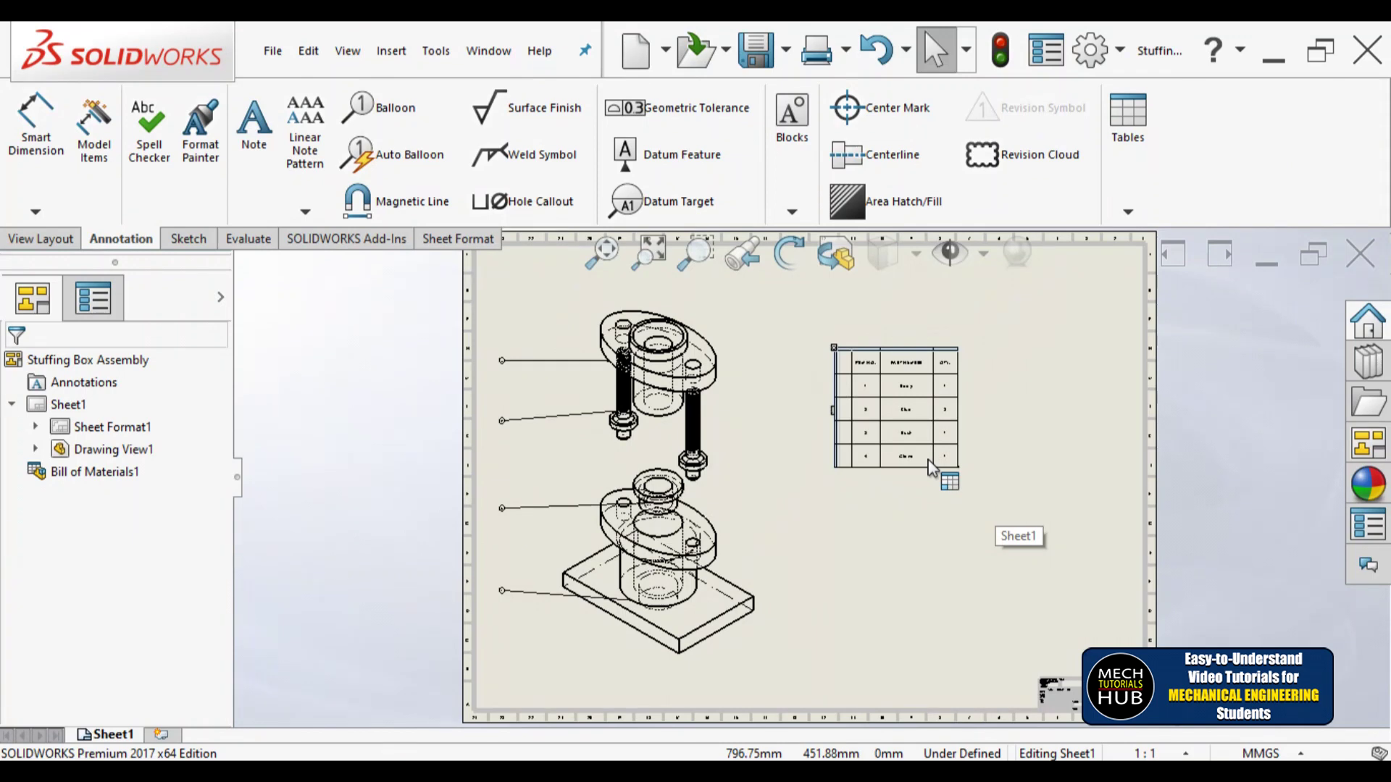
Insert a bill of materials for the exploded view using the bom-material.sldbomtbt template.
left_click(1128, 211)
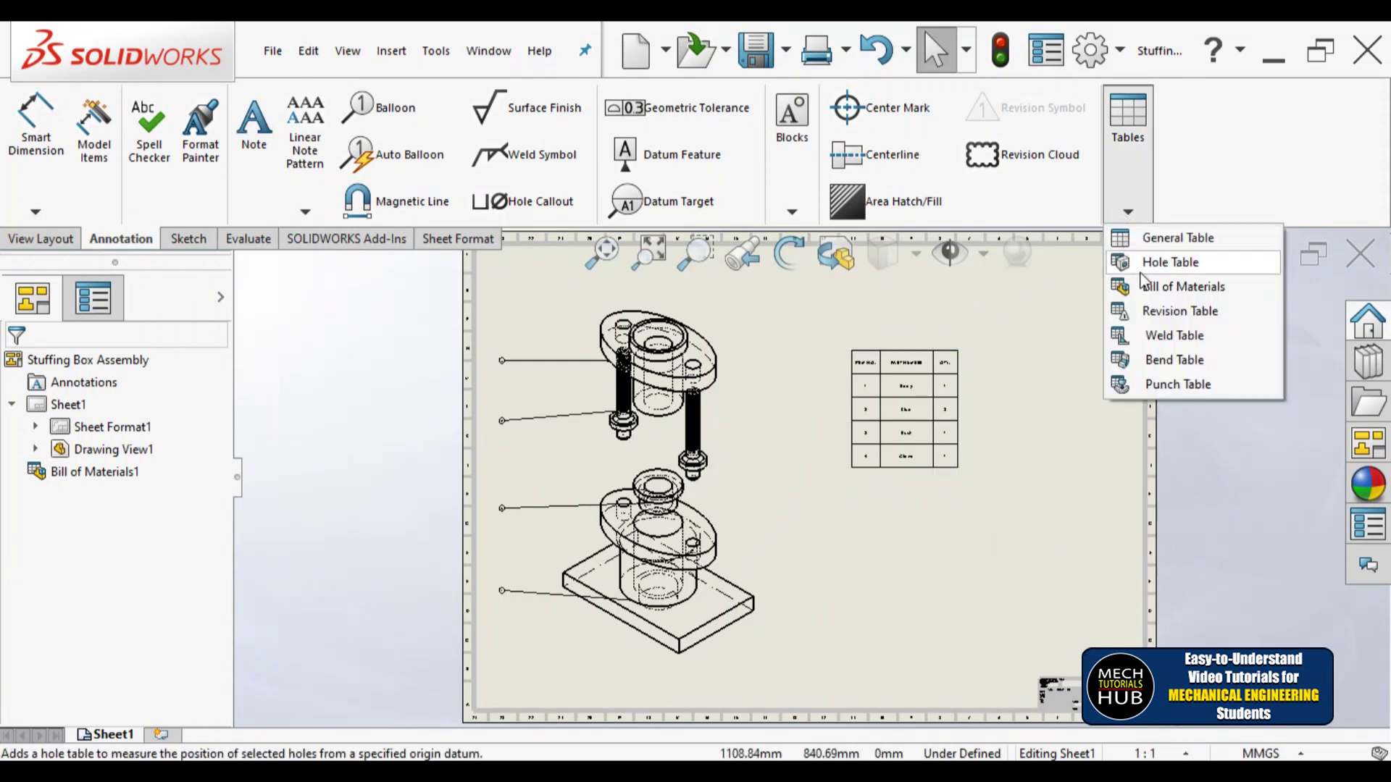
left_click(1161, 287)
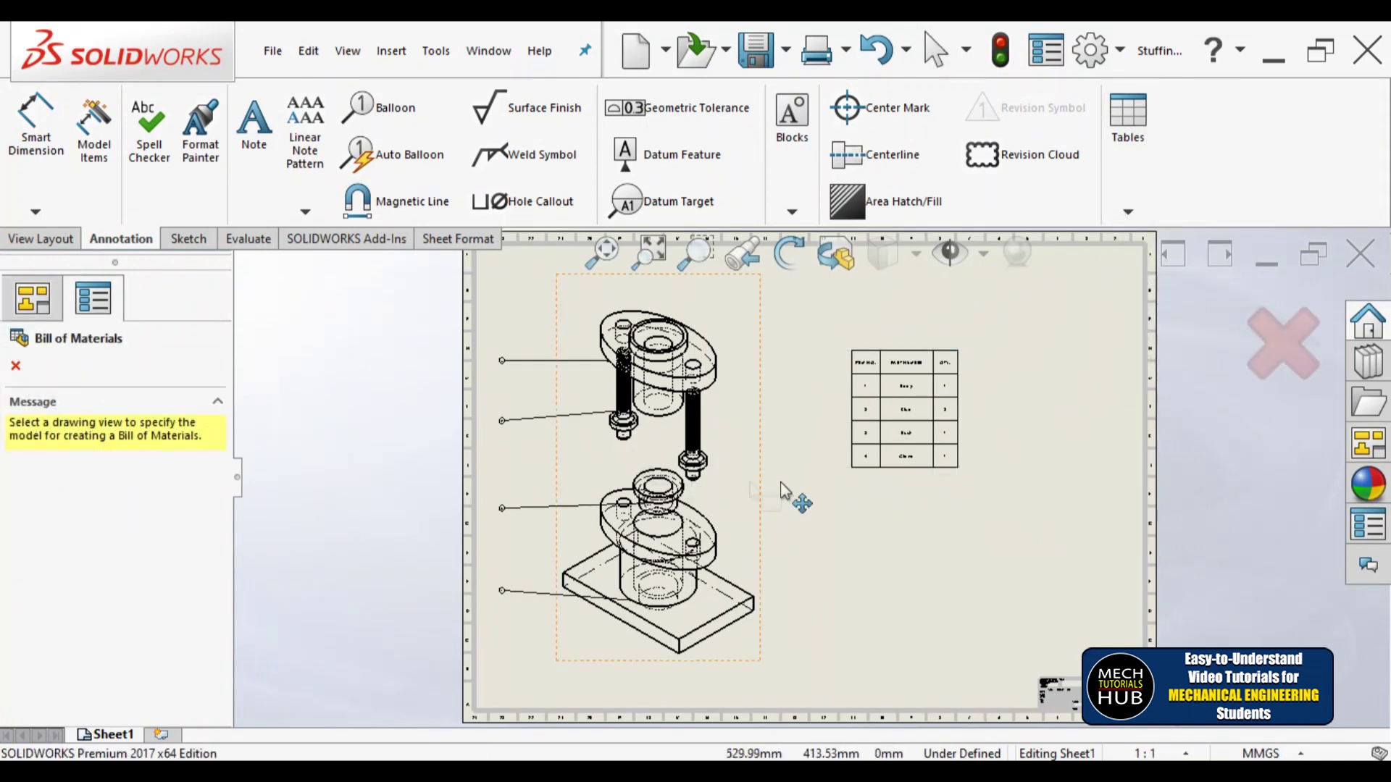
left_click(763, 506)
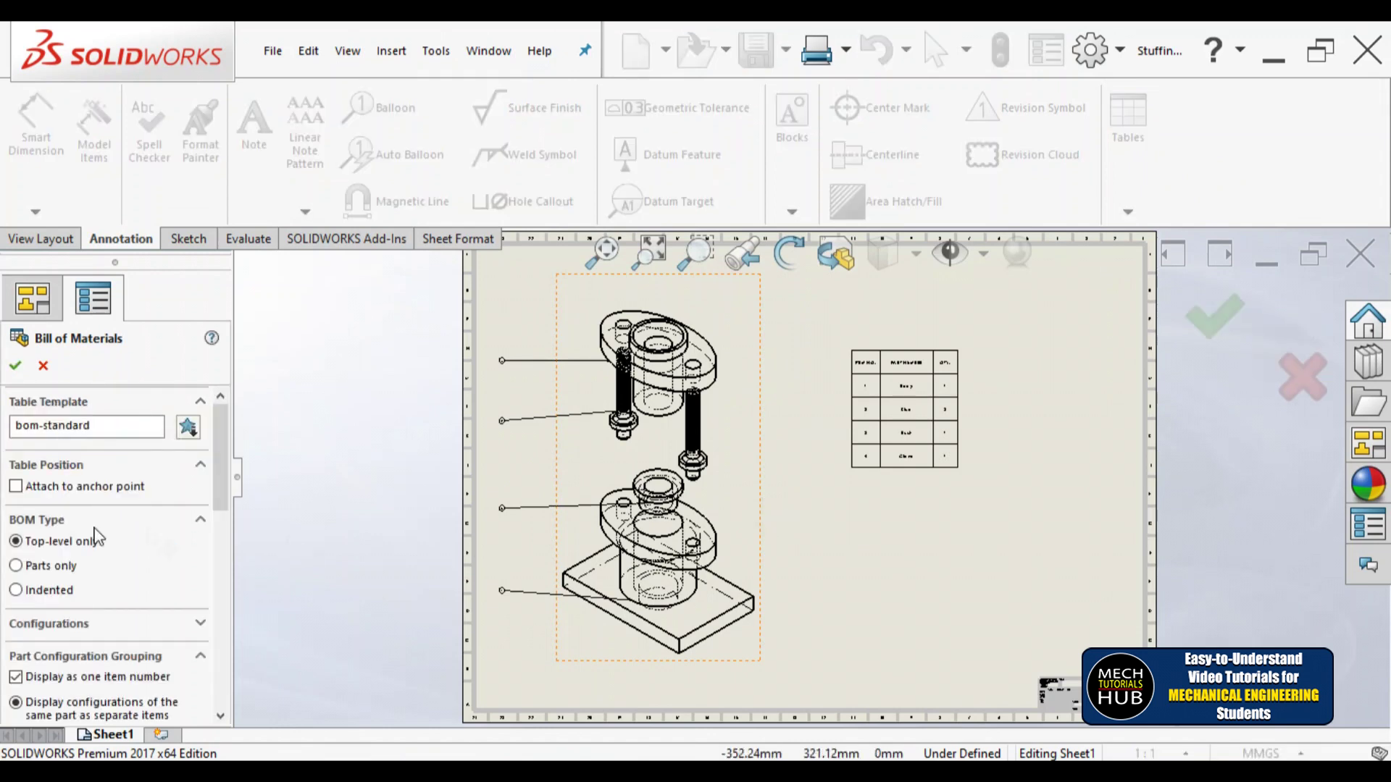
left_click(188, 429)
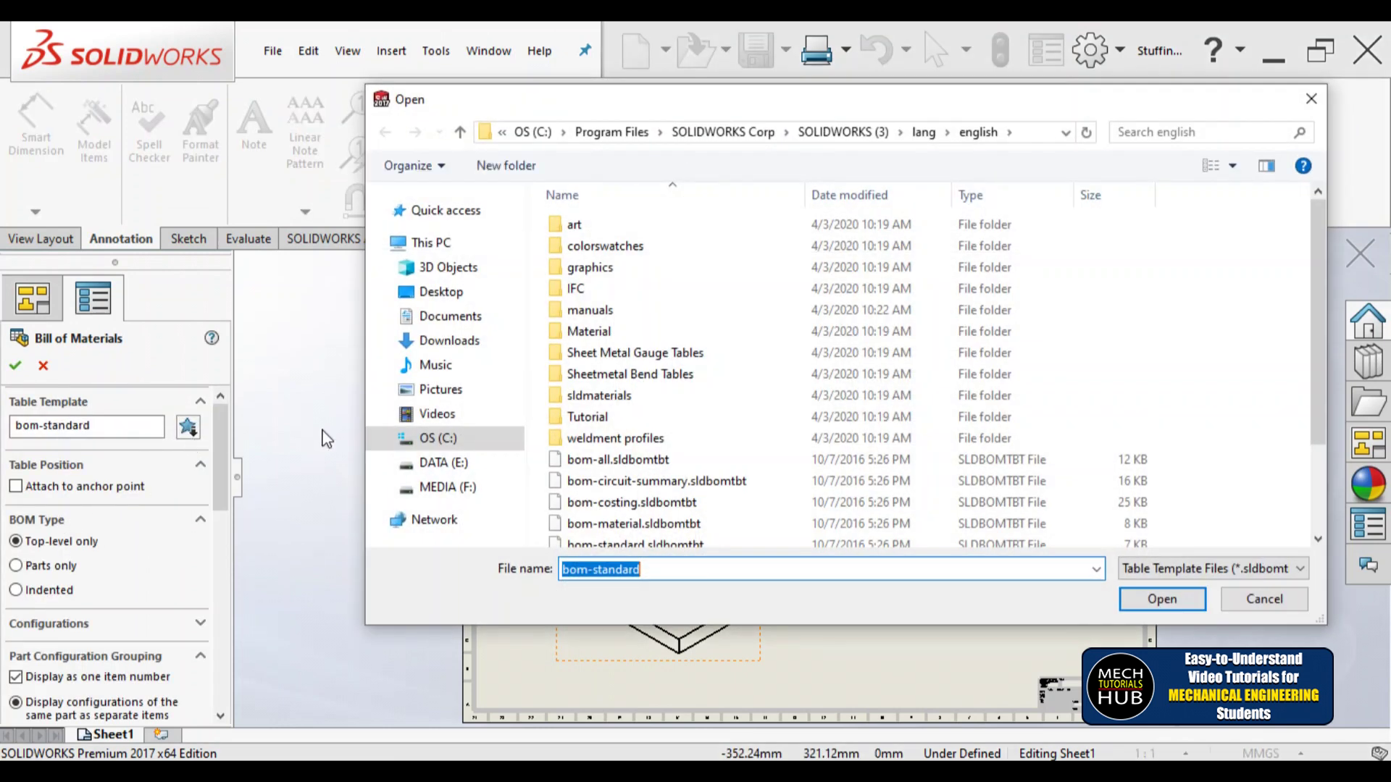
scroll(1318, 438, "down", 1)
left_click(634, 467)
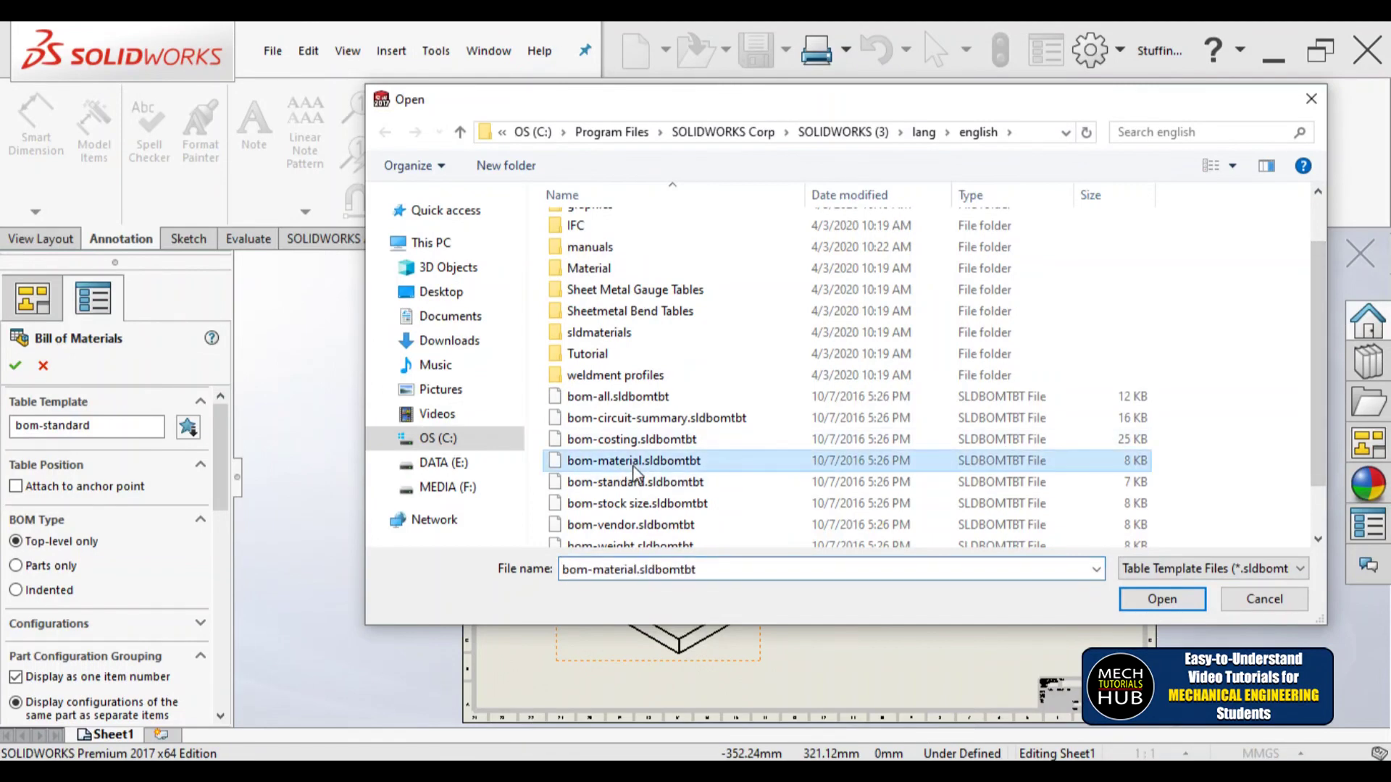
left_click(1126, 603)
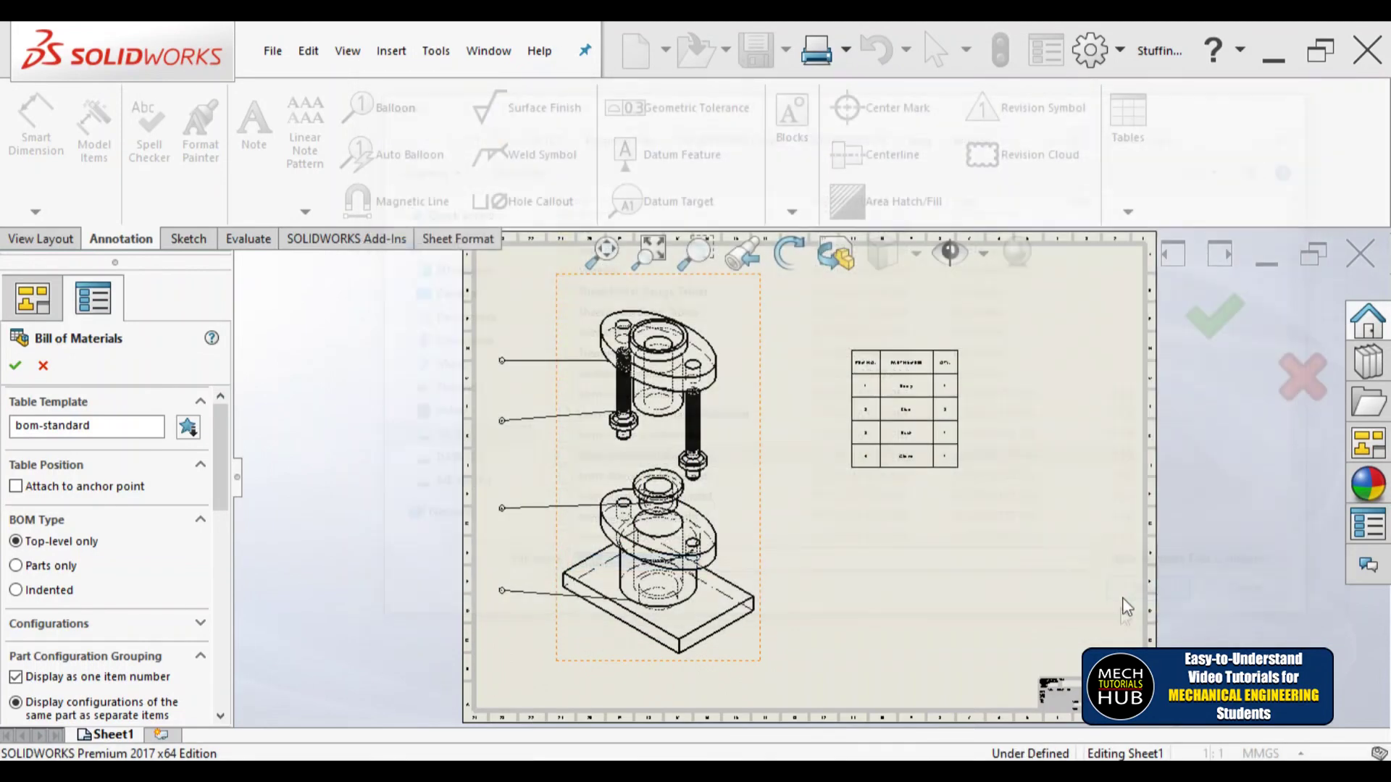
left_click(15, 365)
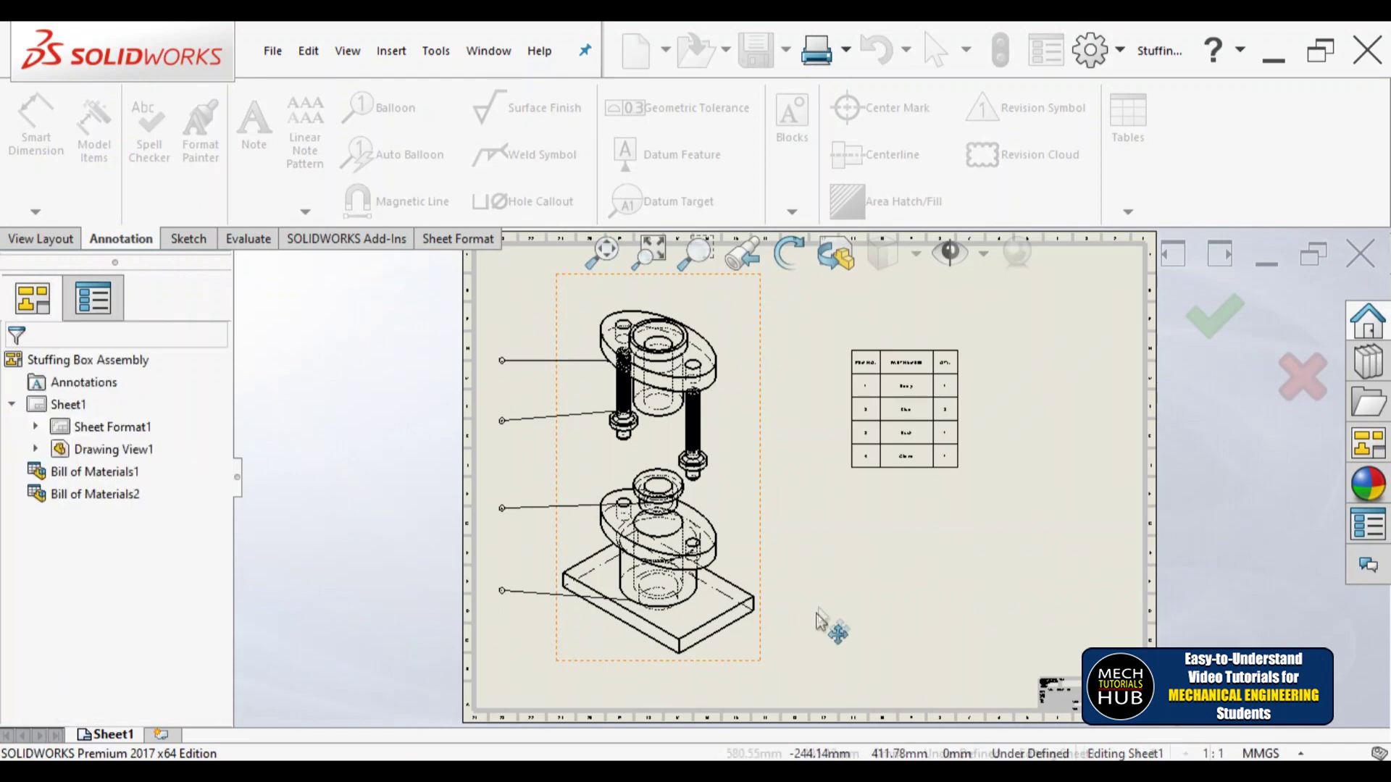
Place the new table below the first one and zoom to fit the sheet.
left_click(876, 528)
scroll(905, 526, "down", 5)
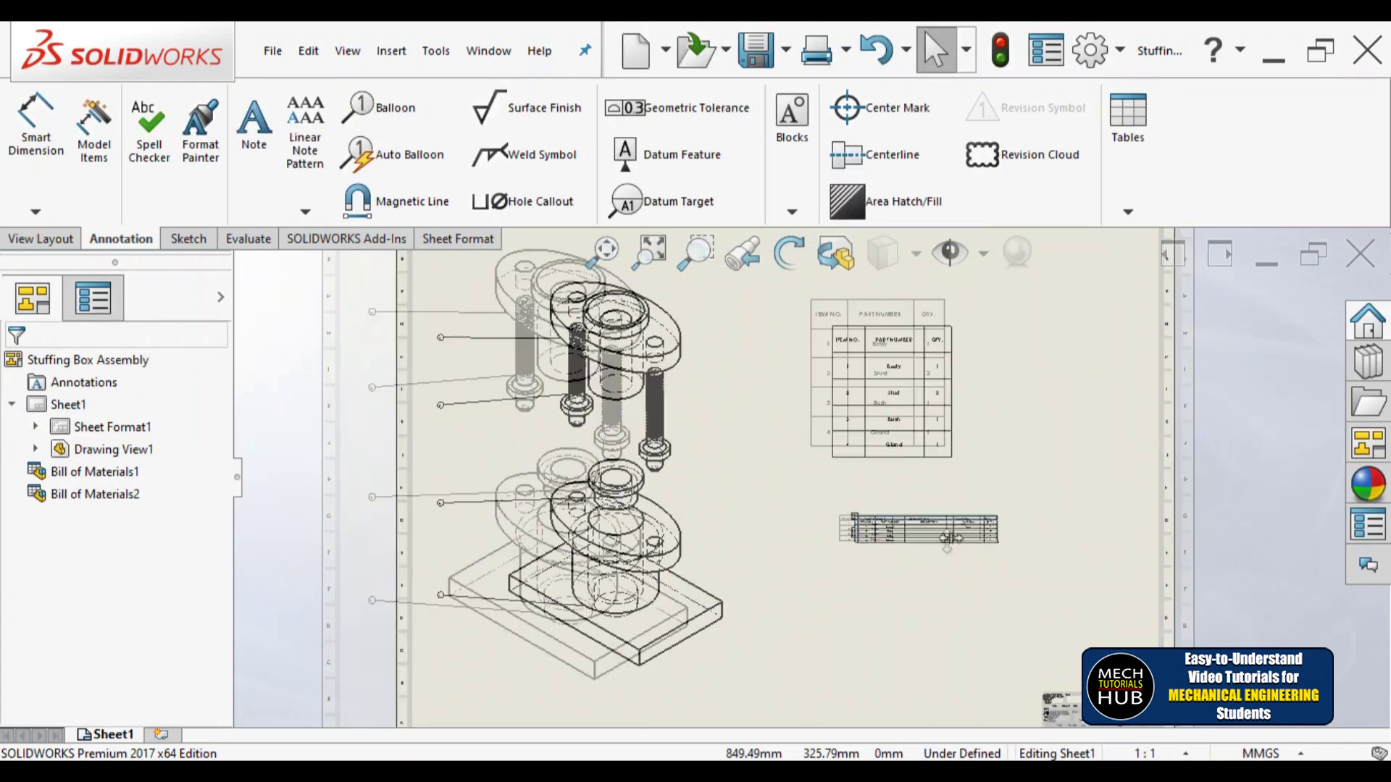
scroll(907, 521, "down", 5)
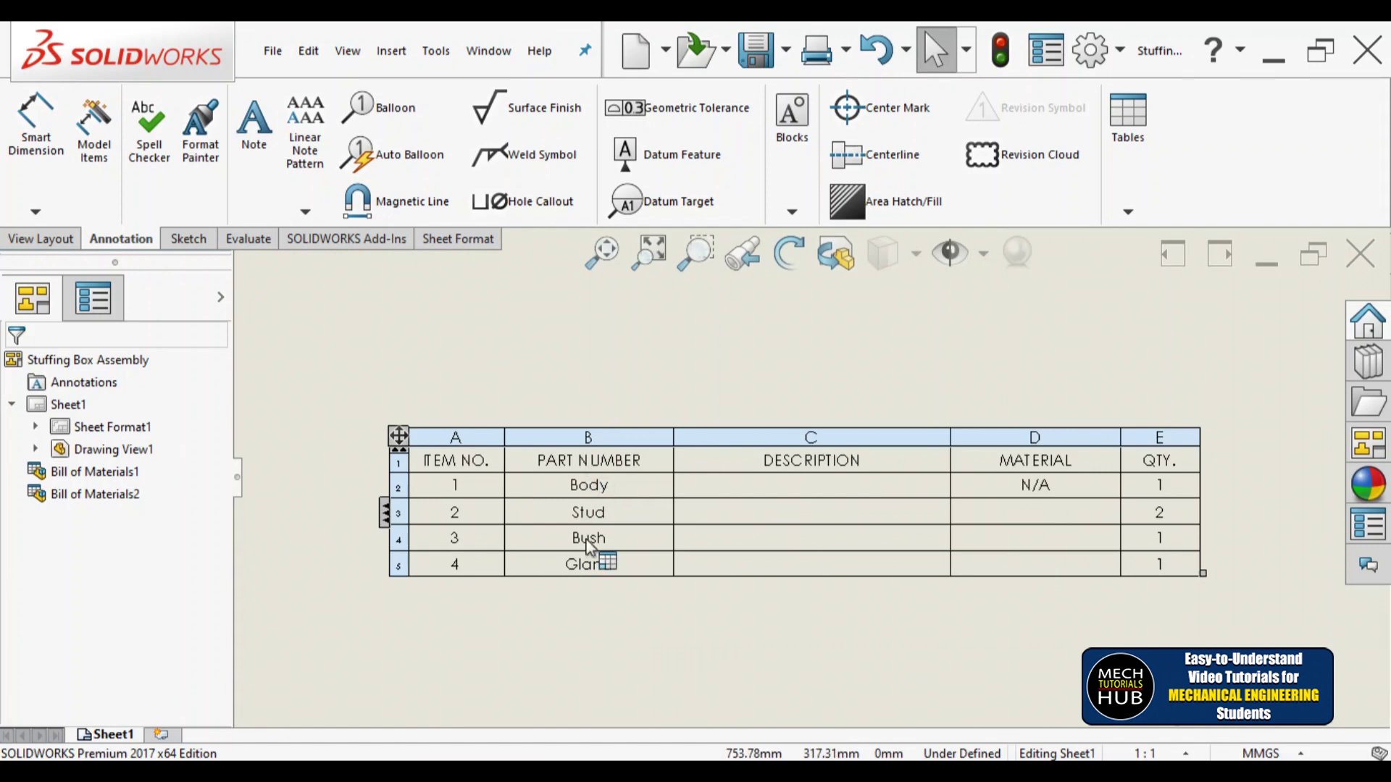
key("f")
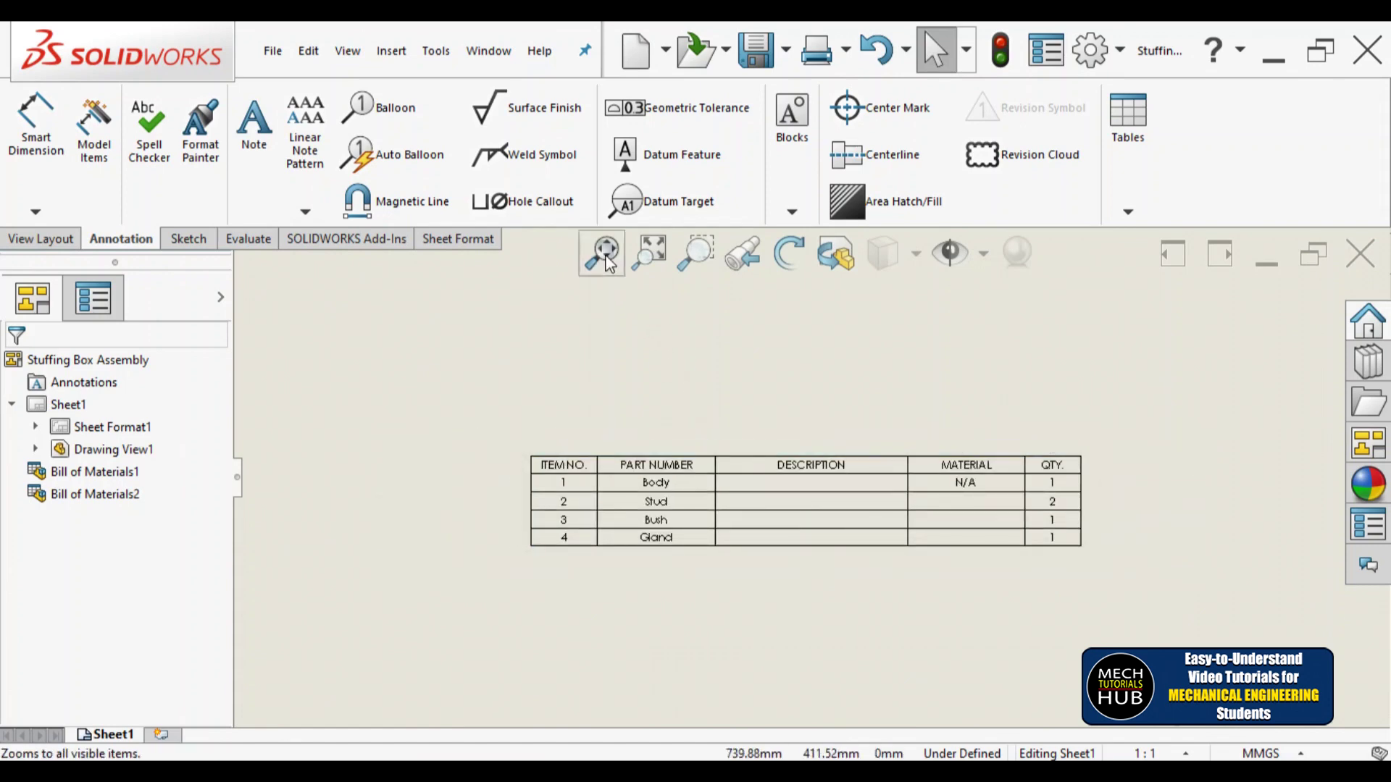
left_click(607, 259)
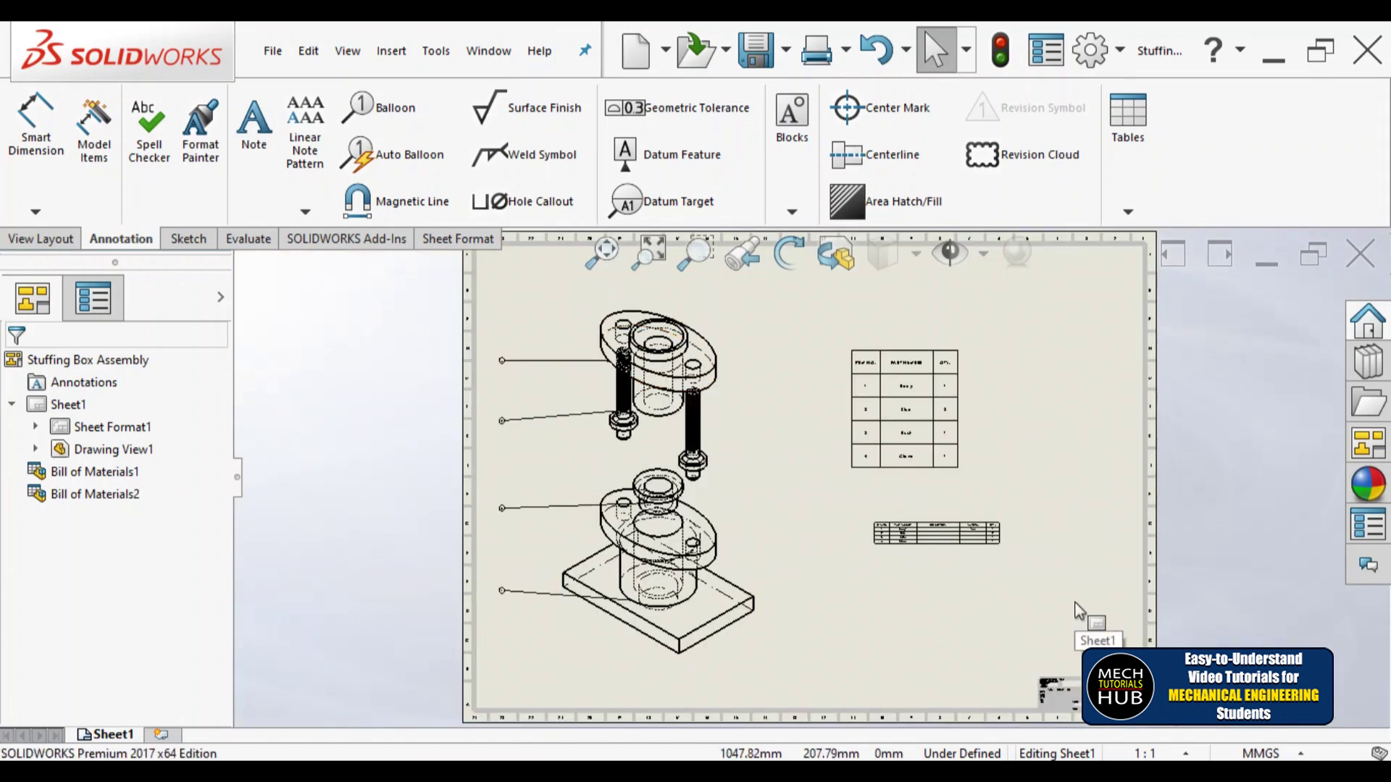